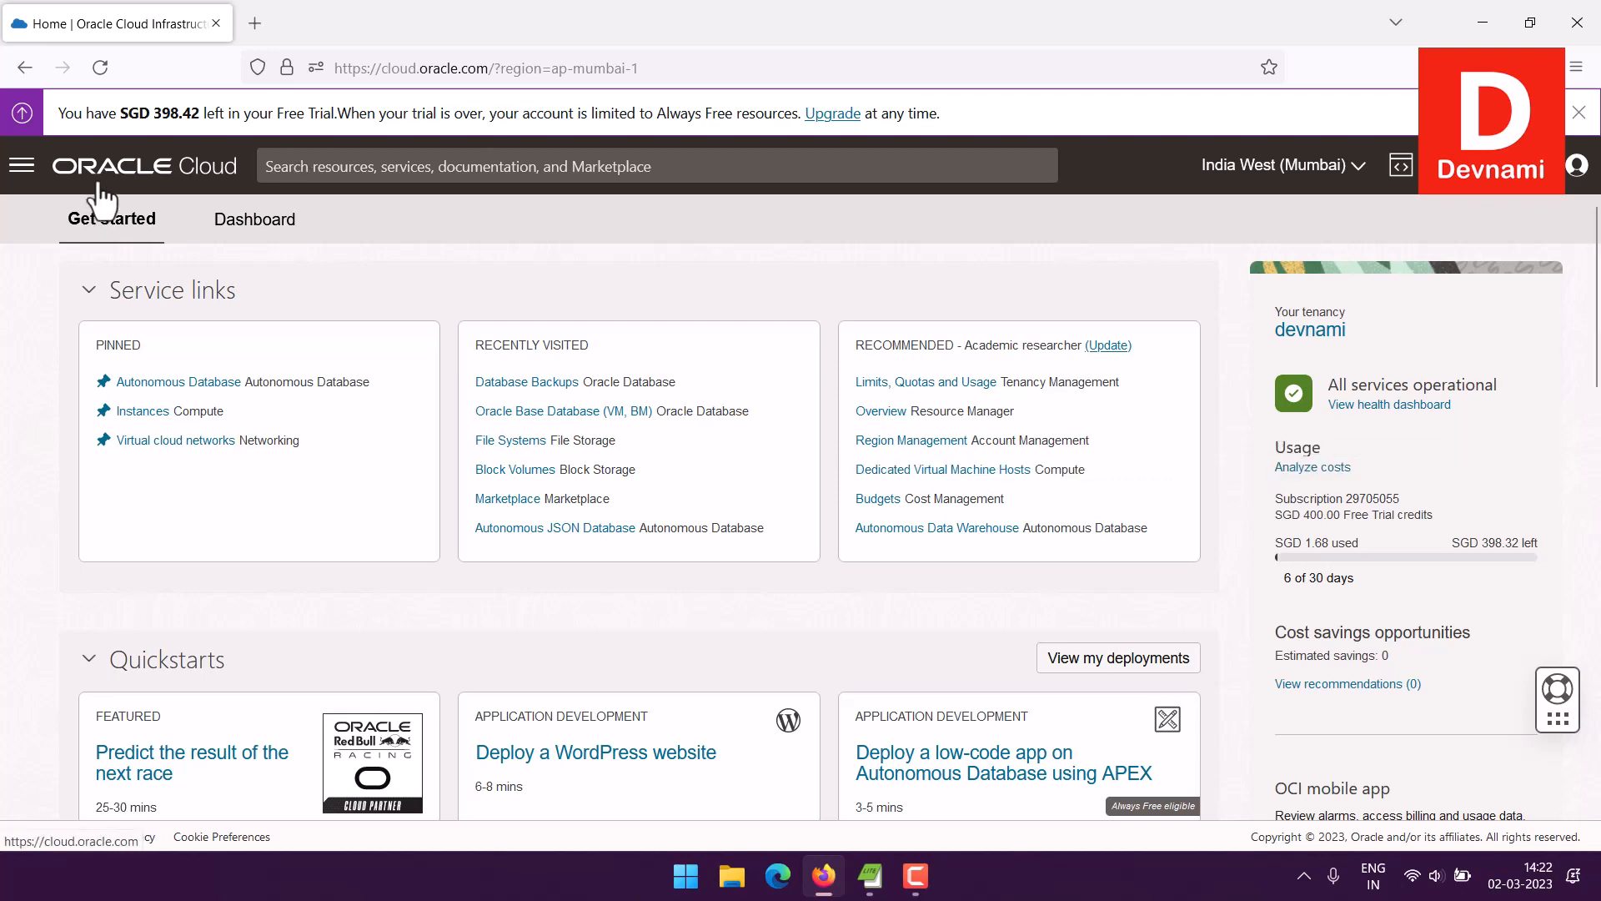
Step: Open the list of Autonomous Databases in the Oracle Database services
left_click(23, 166)
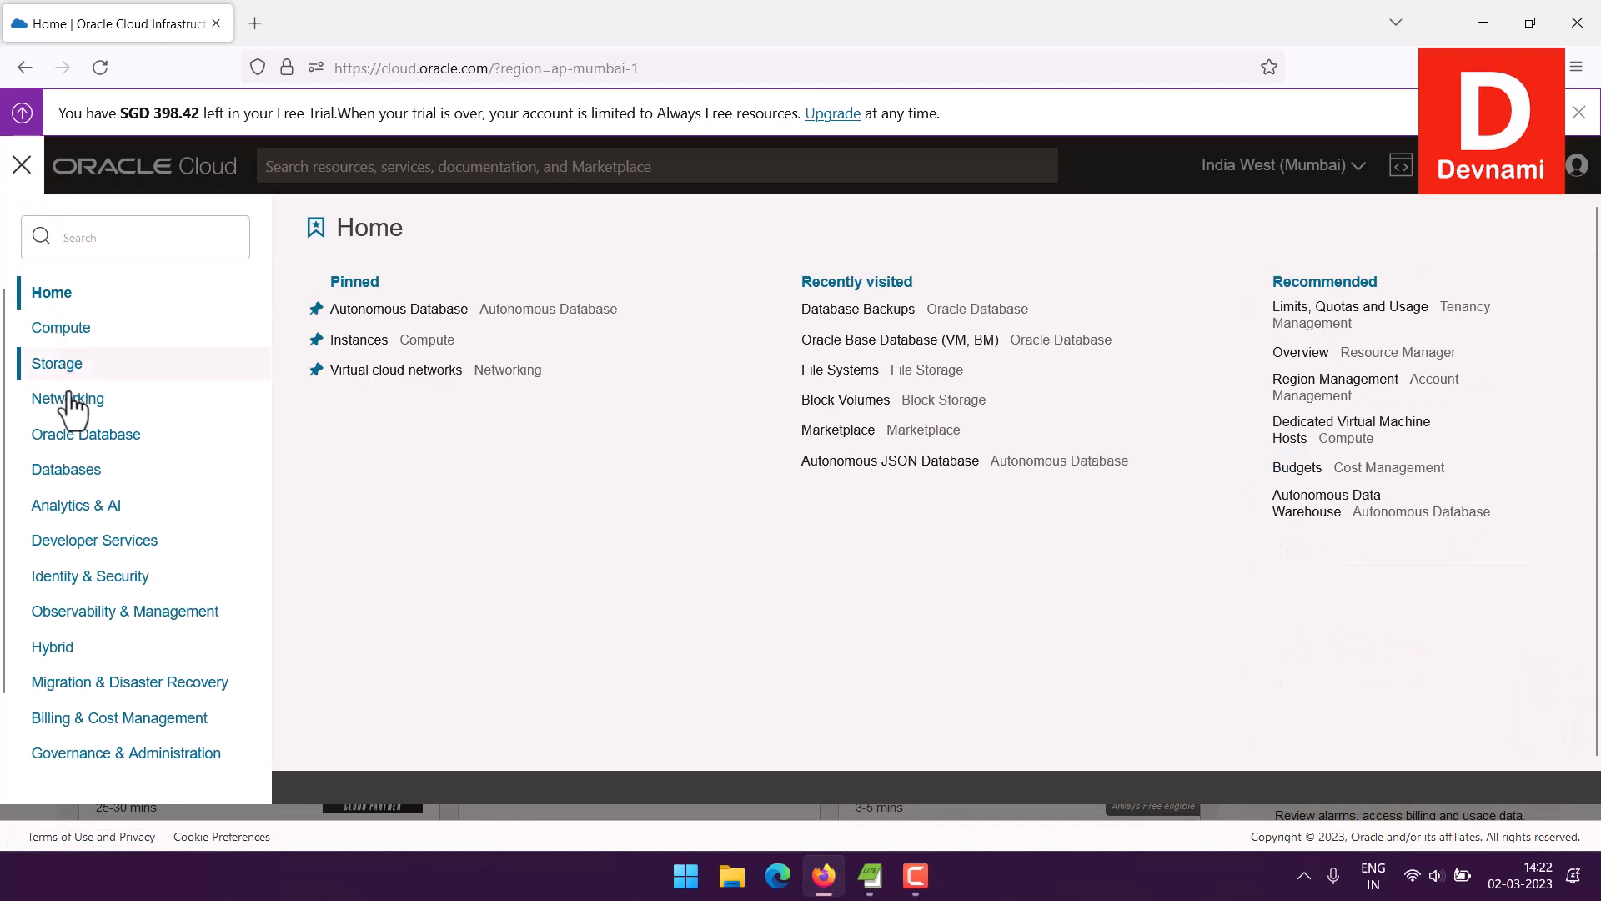
left_click(65, 434)
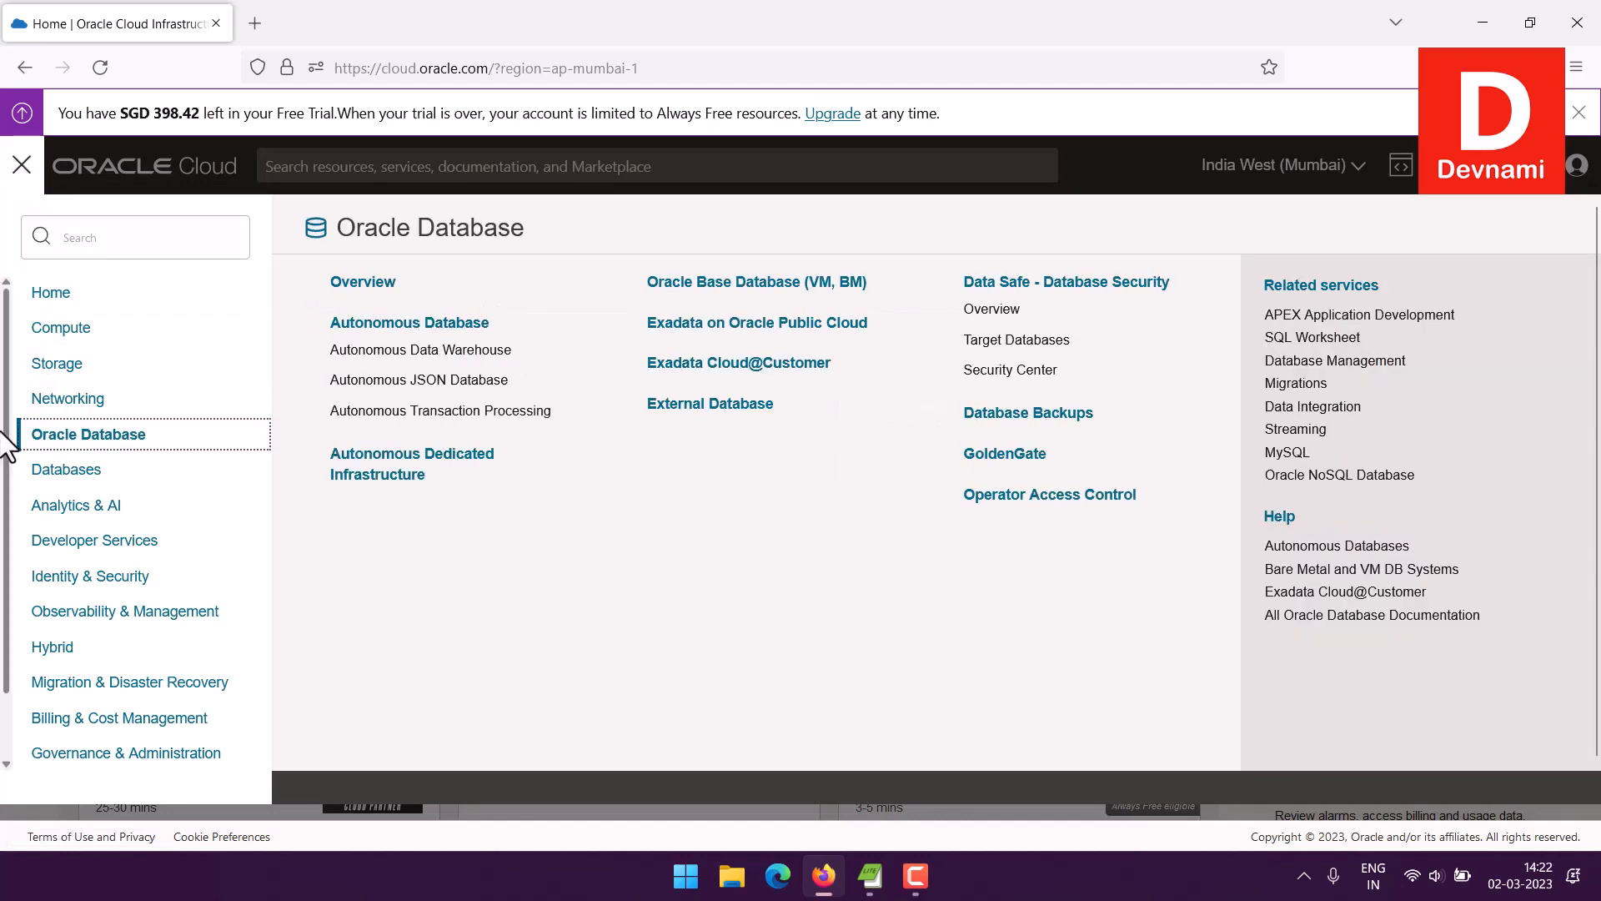
left_click(404, 327)
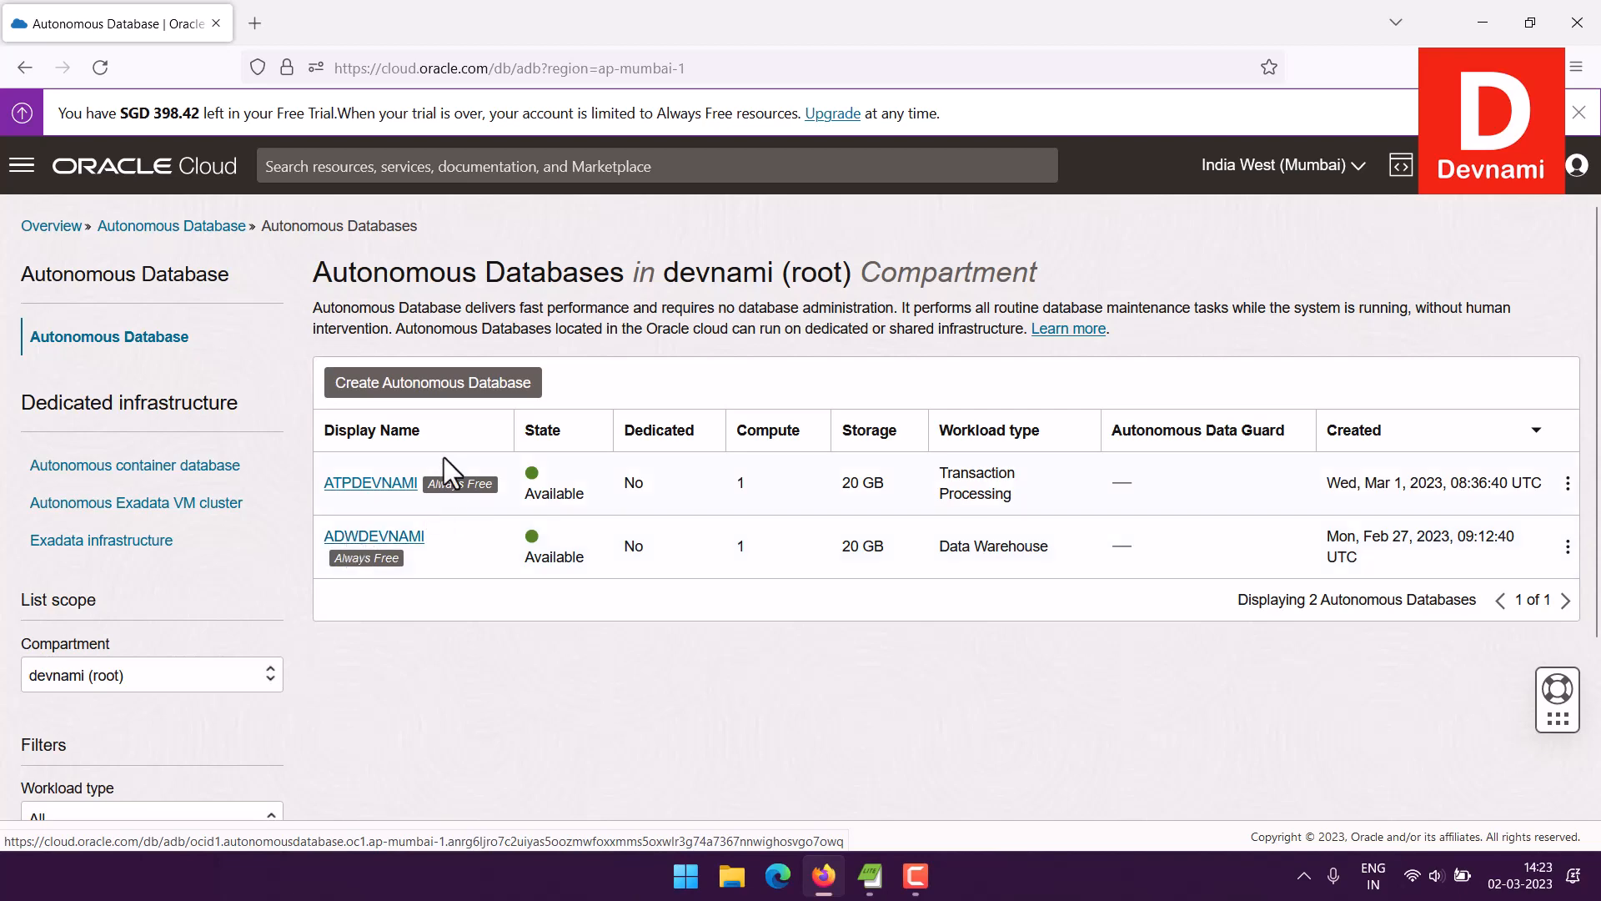
Step: Review the workload, deployment, configuration, credentials, network and license options for creating an Autonomous Database, and cancel the form
left_click(407, 386)
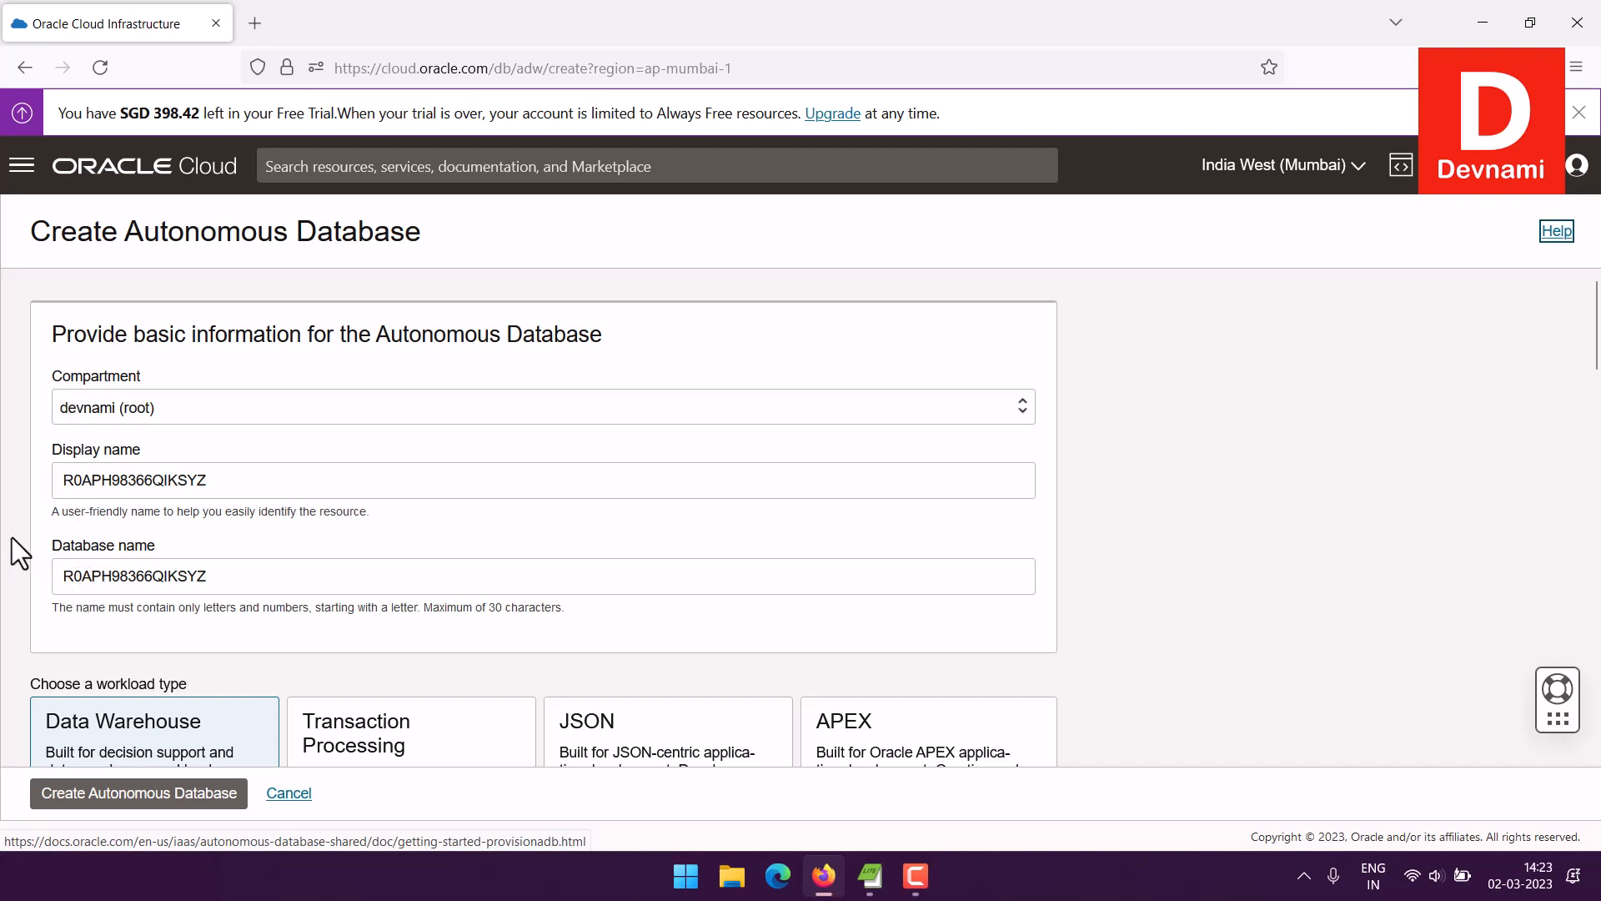
scroll(12, 537, "down", 3)
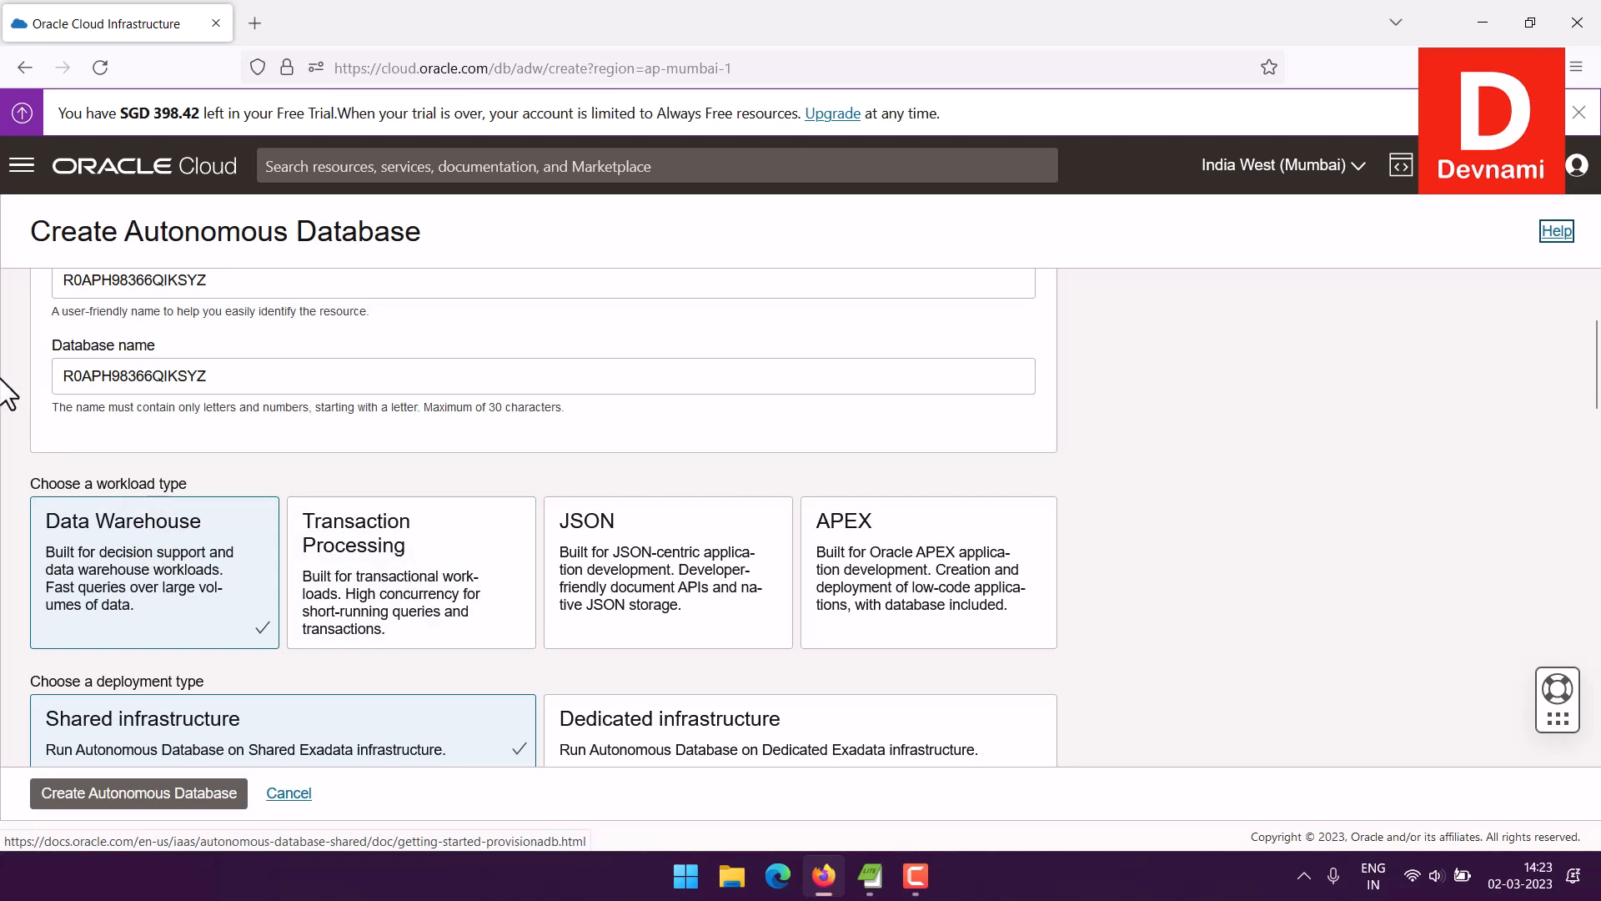
scroll(1243, 448, "down", 2)
scroll(1319, 447, "down", 2)
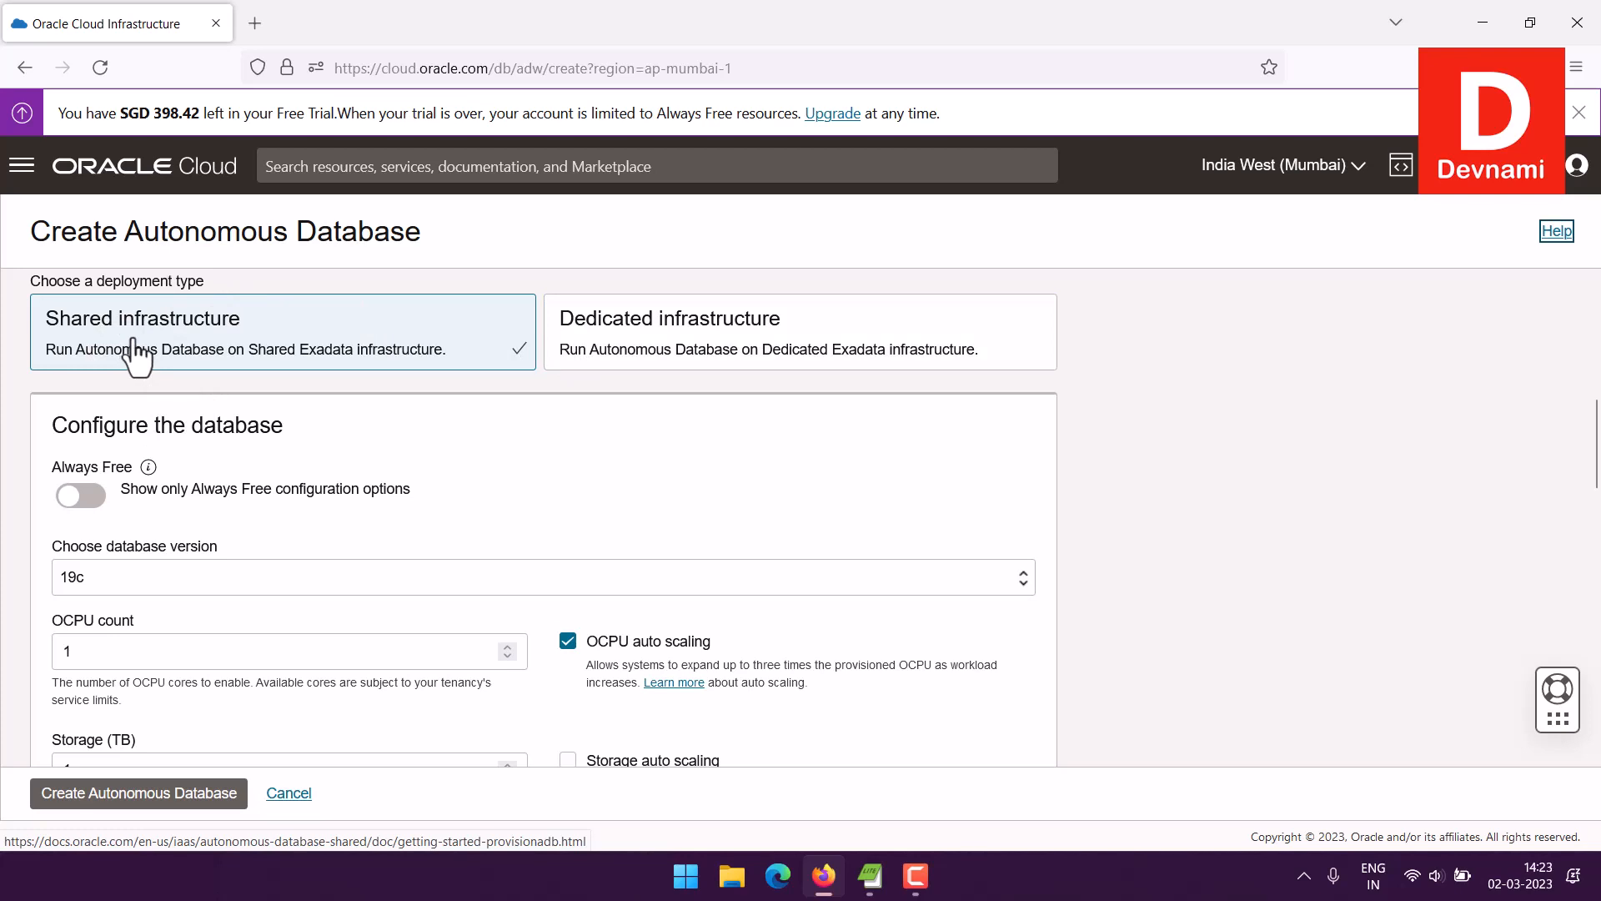
scroll(7, 442, "down", 3)
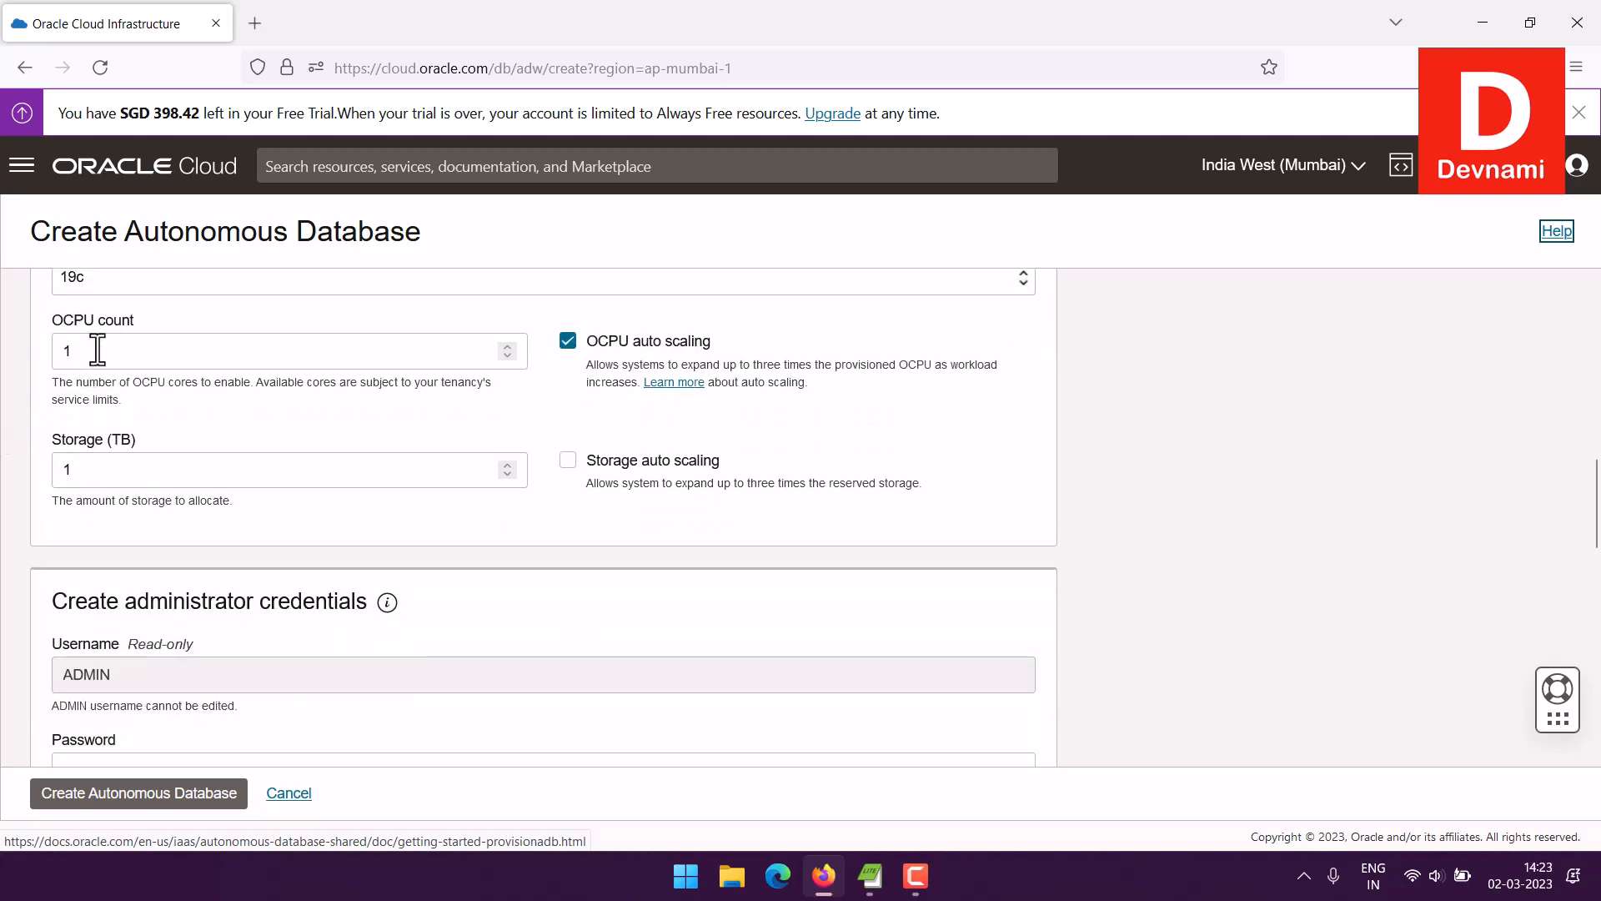
left_click(90, 283)
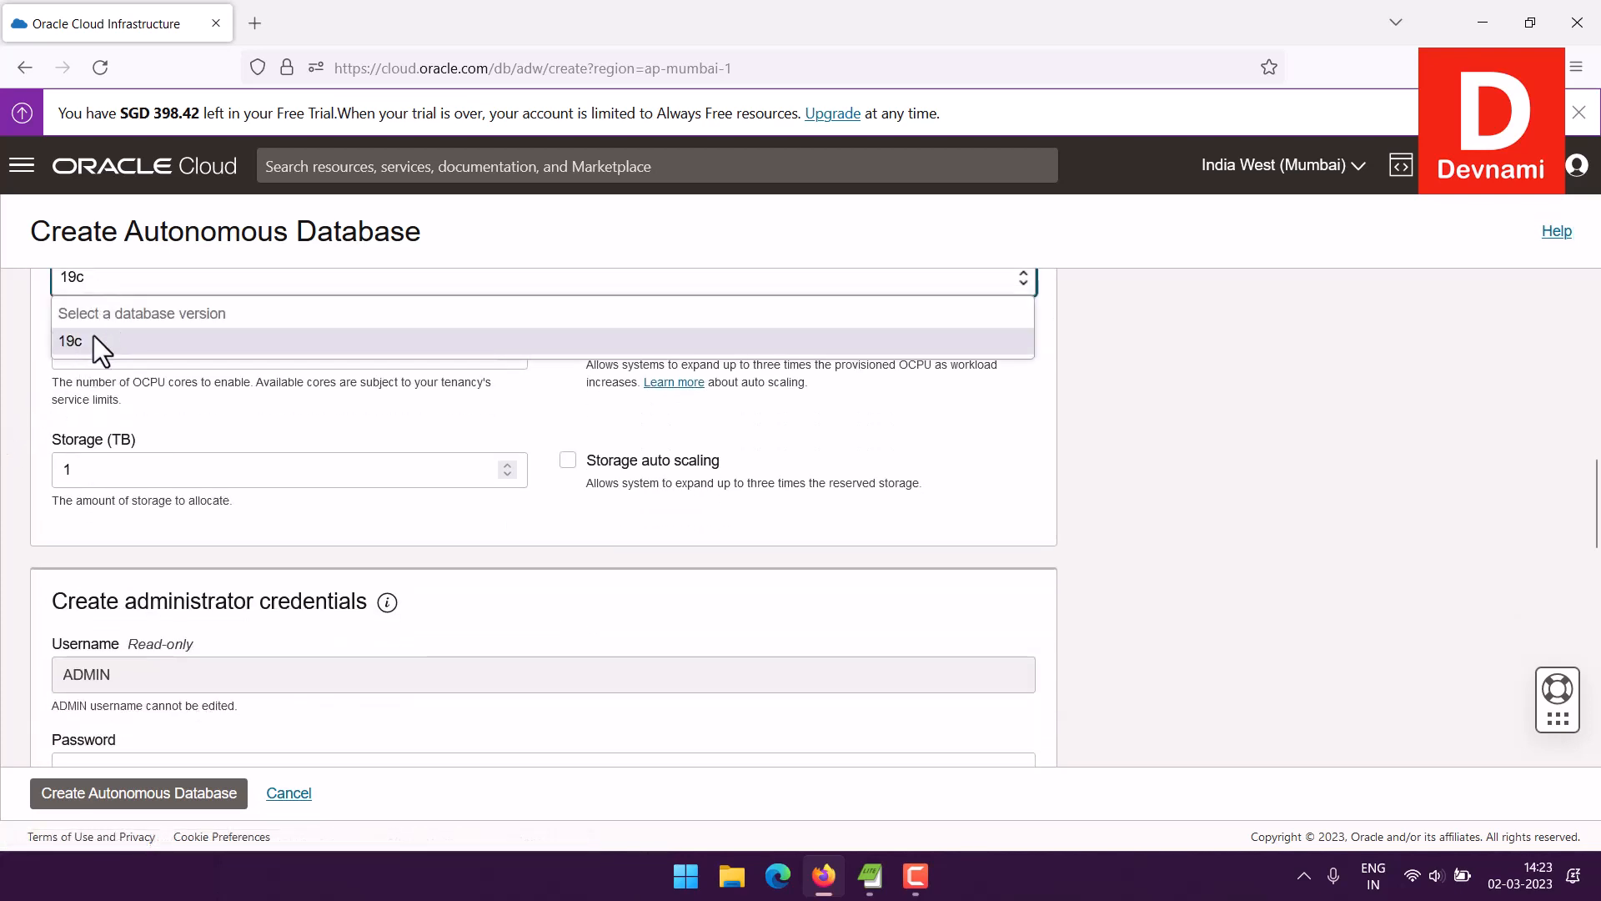
left_click(27, 315)
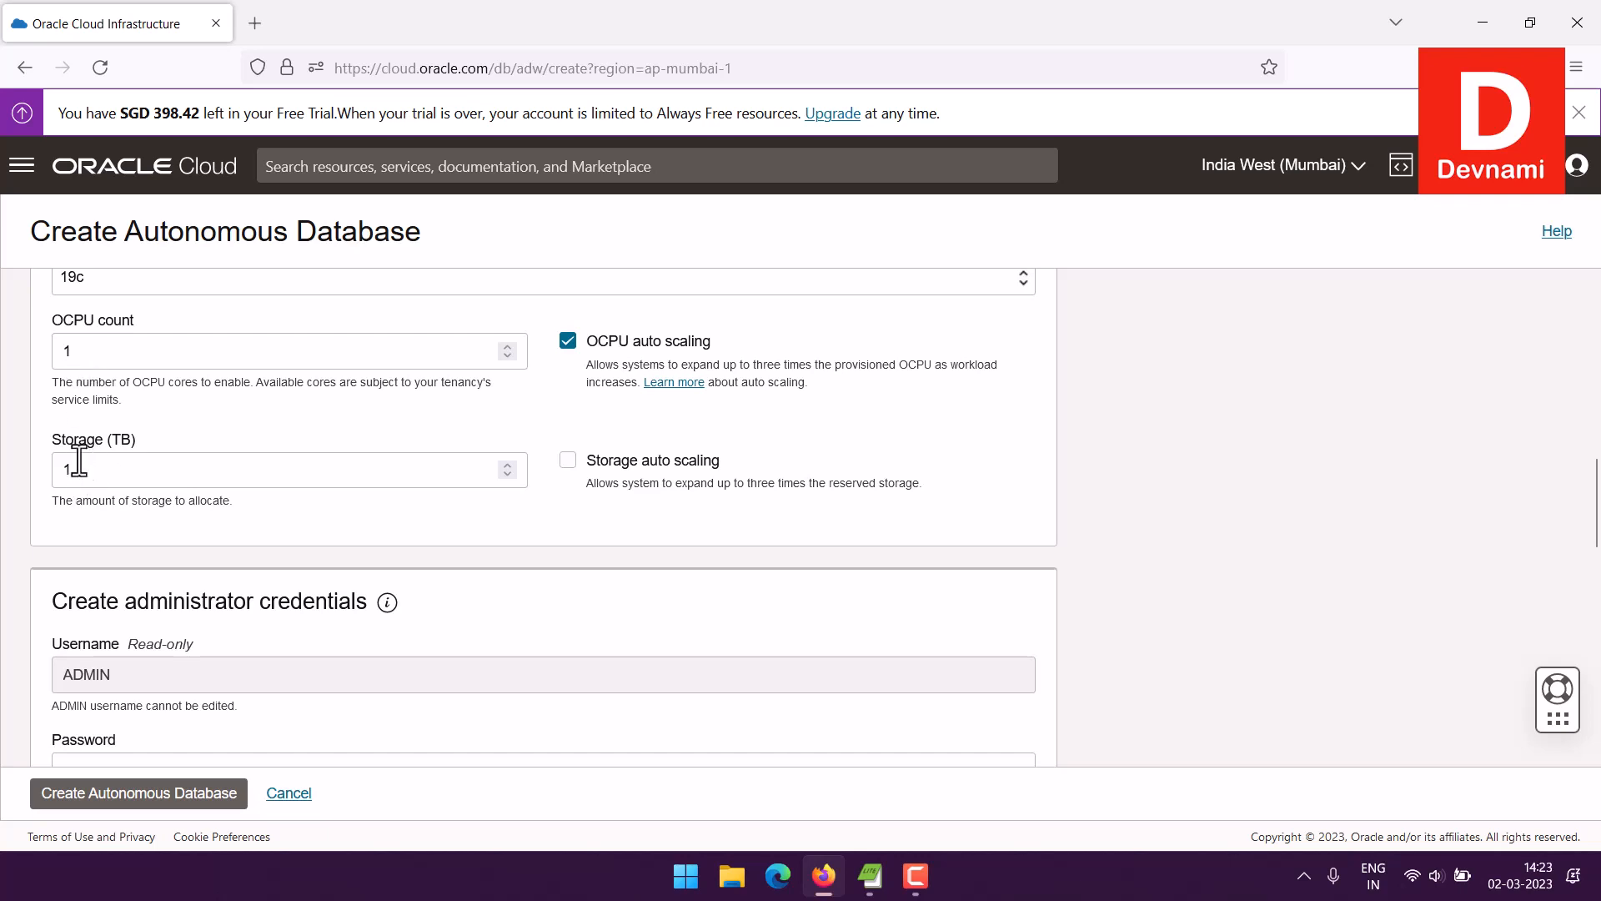
scroll(72, 453, "up", 1)
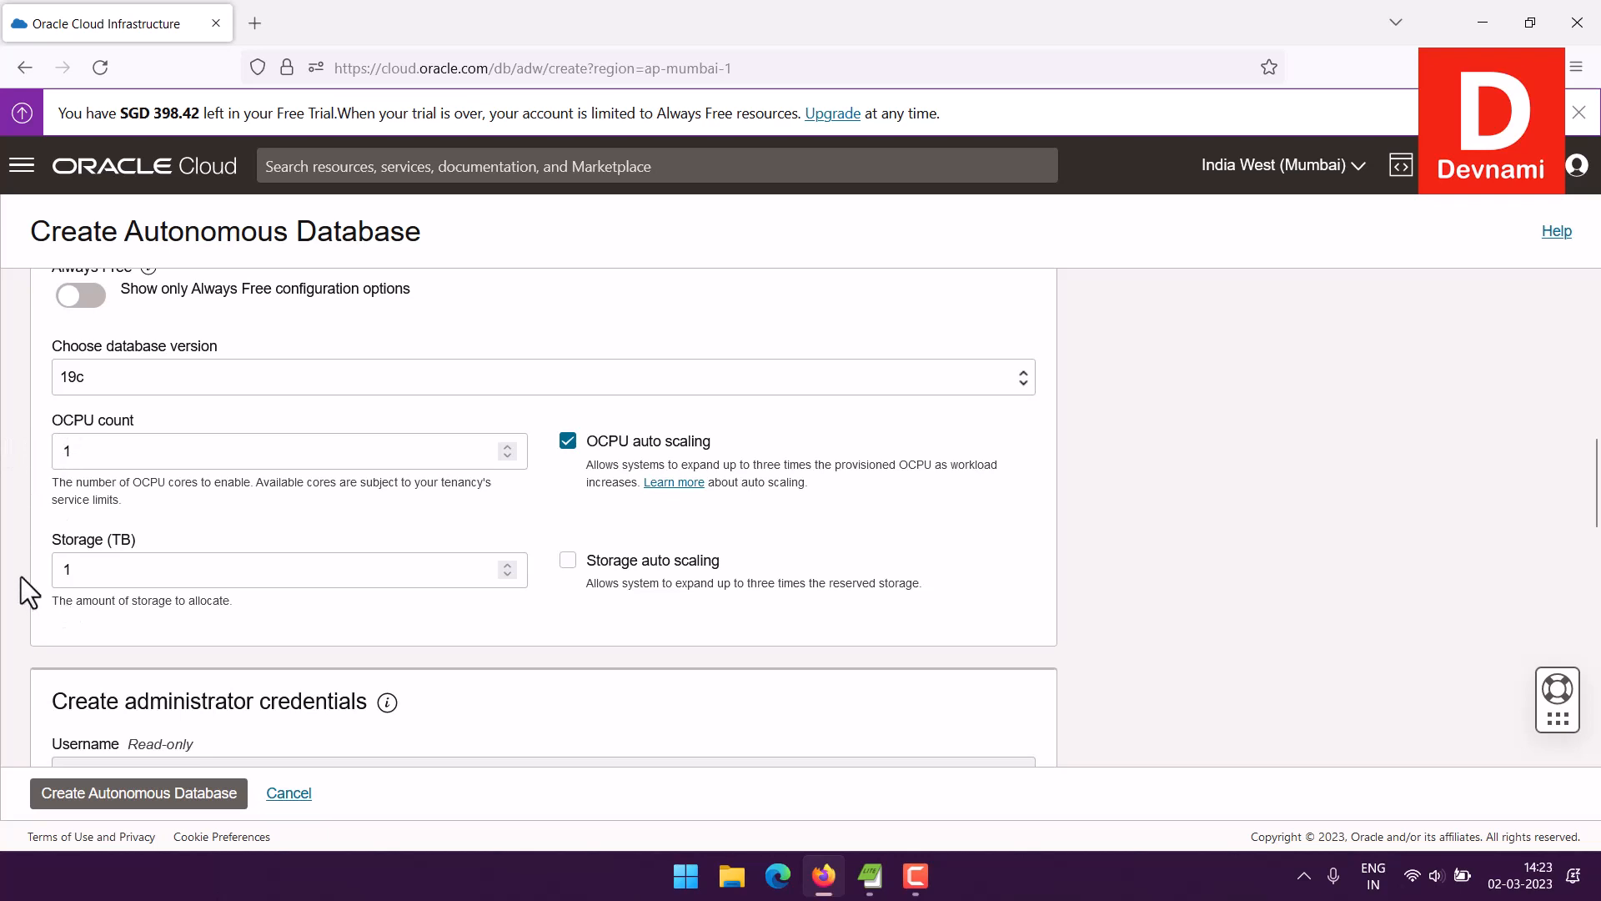
scroll(23, 462, "down", 2)
scroll(23, 462, "down", 3)
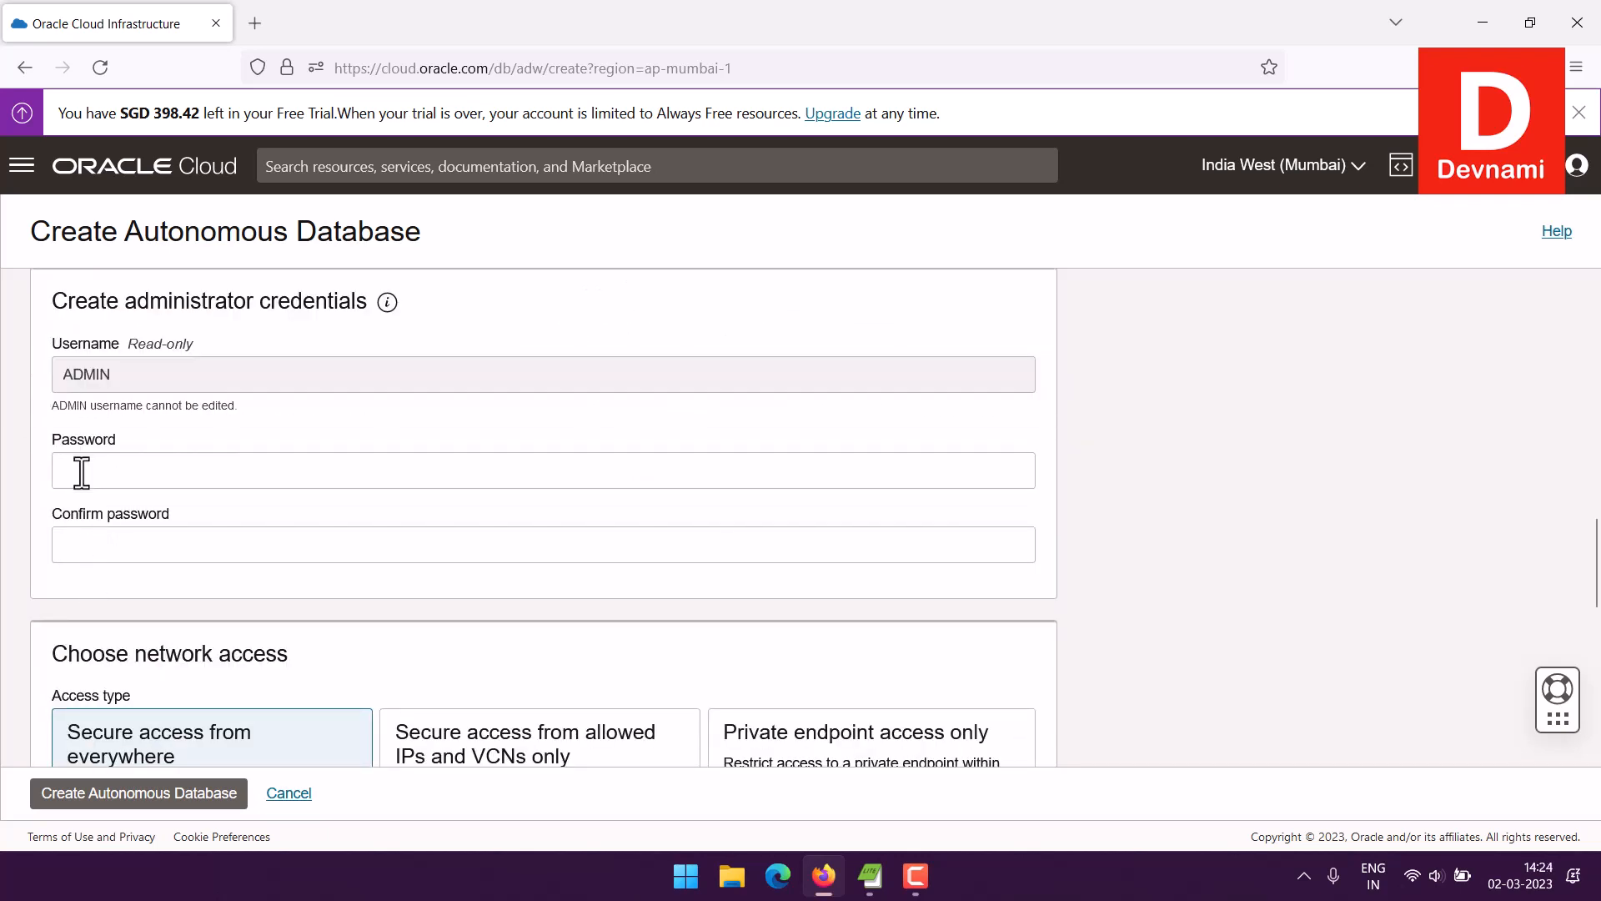
scroll(529, 457, "down", 5)
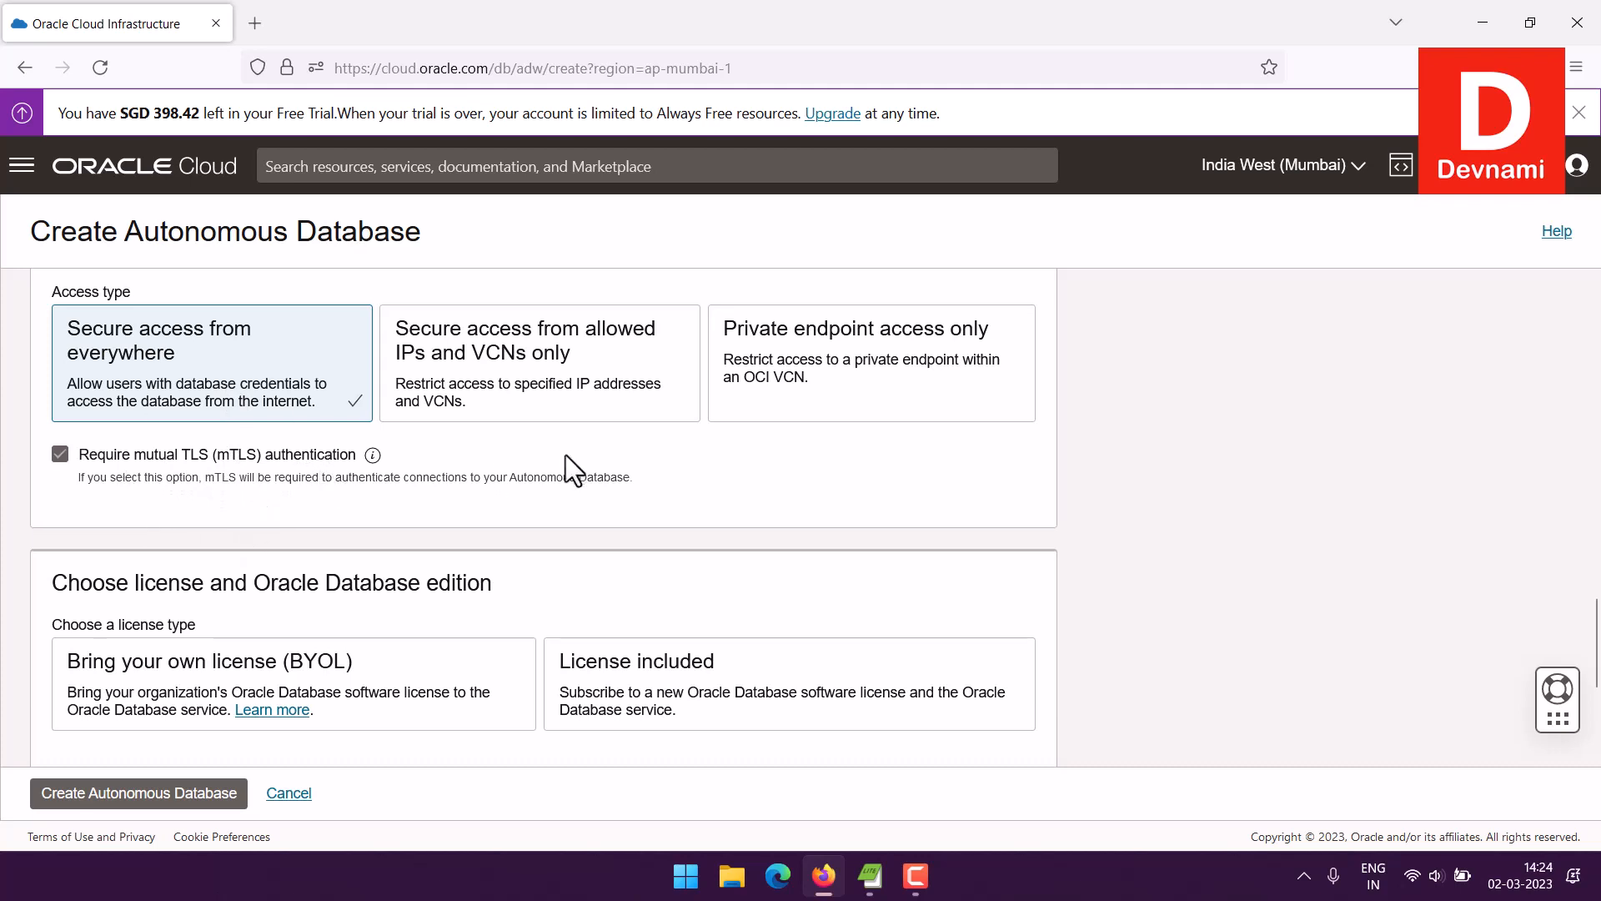
scroll(567, 455, "down", 3)
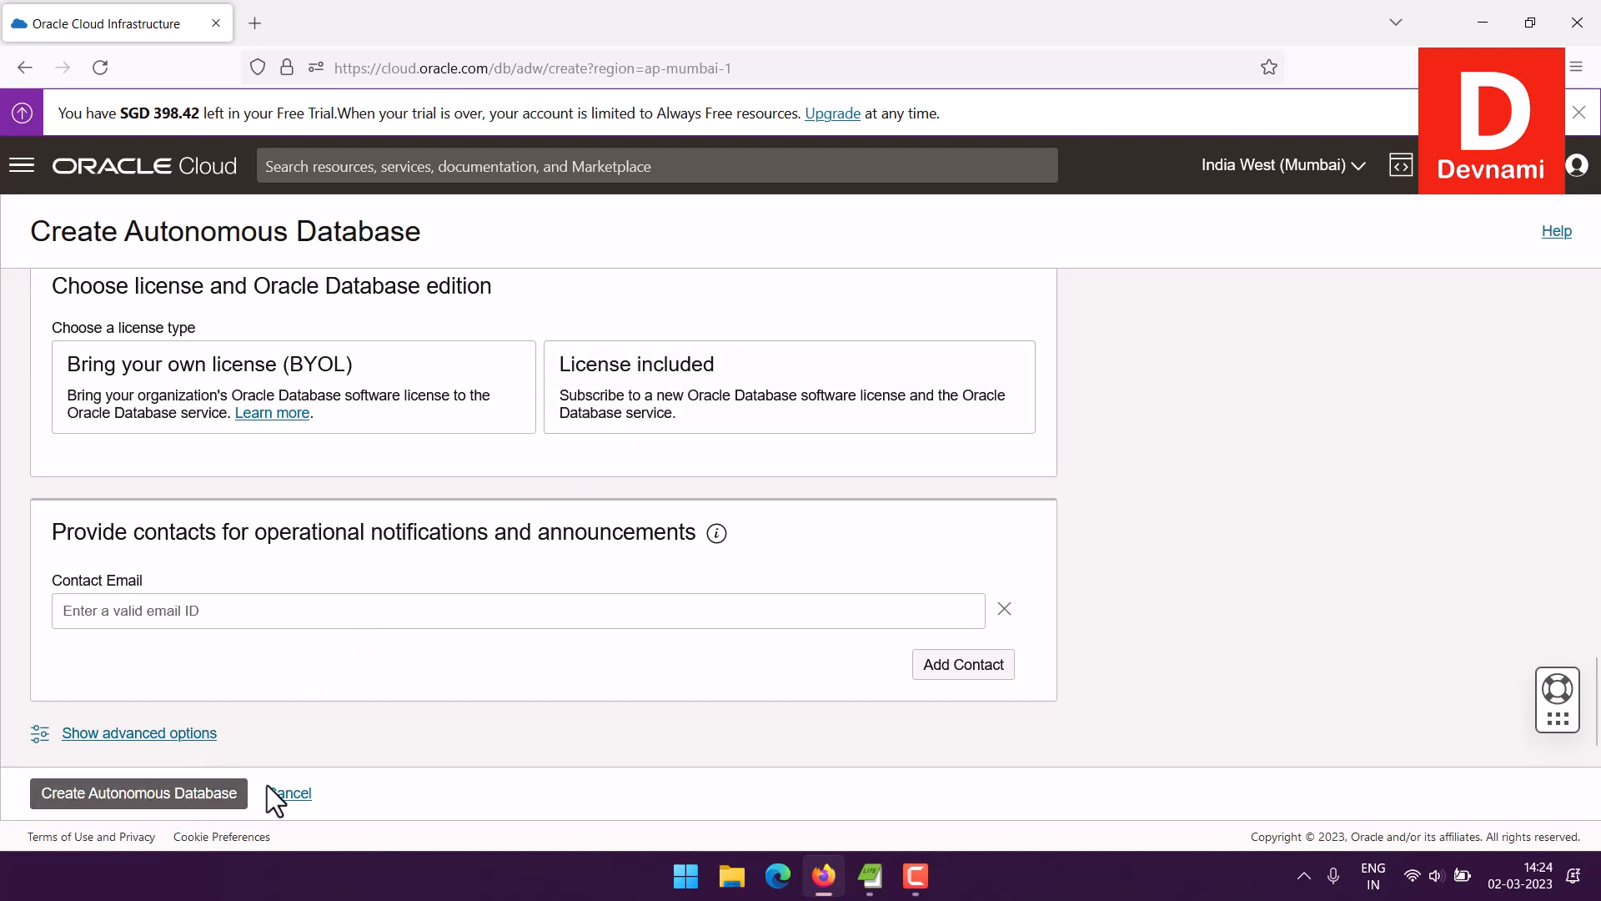
left_click(292, 797)
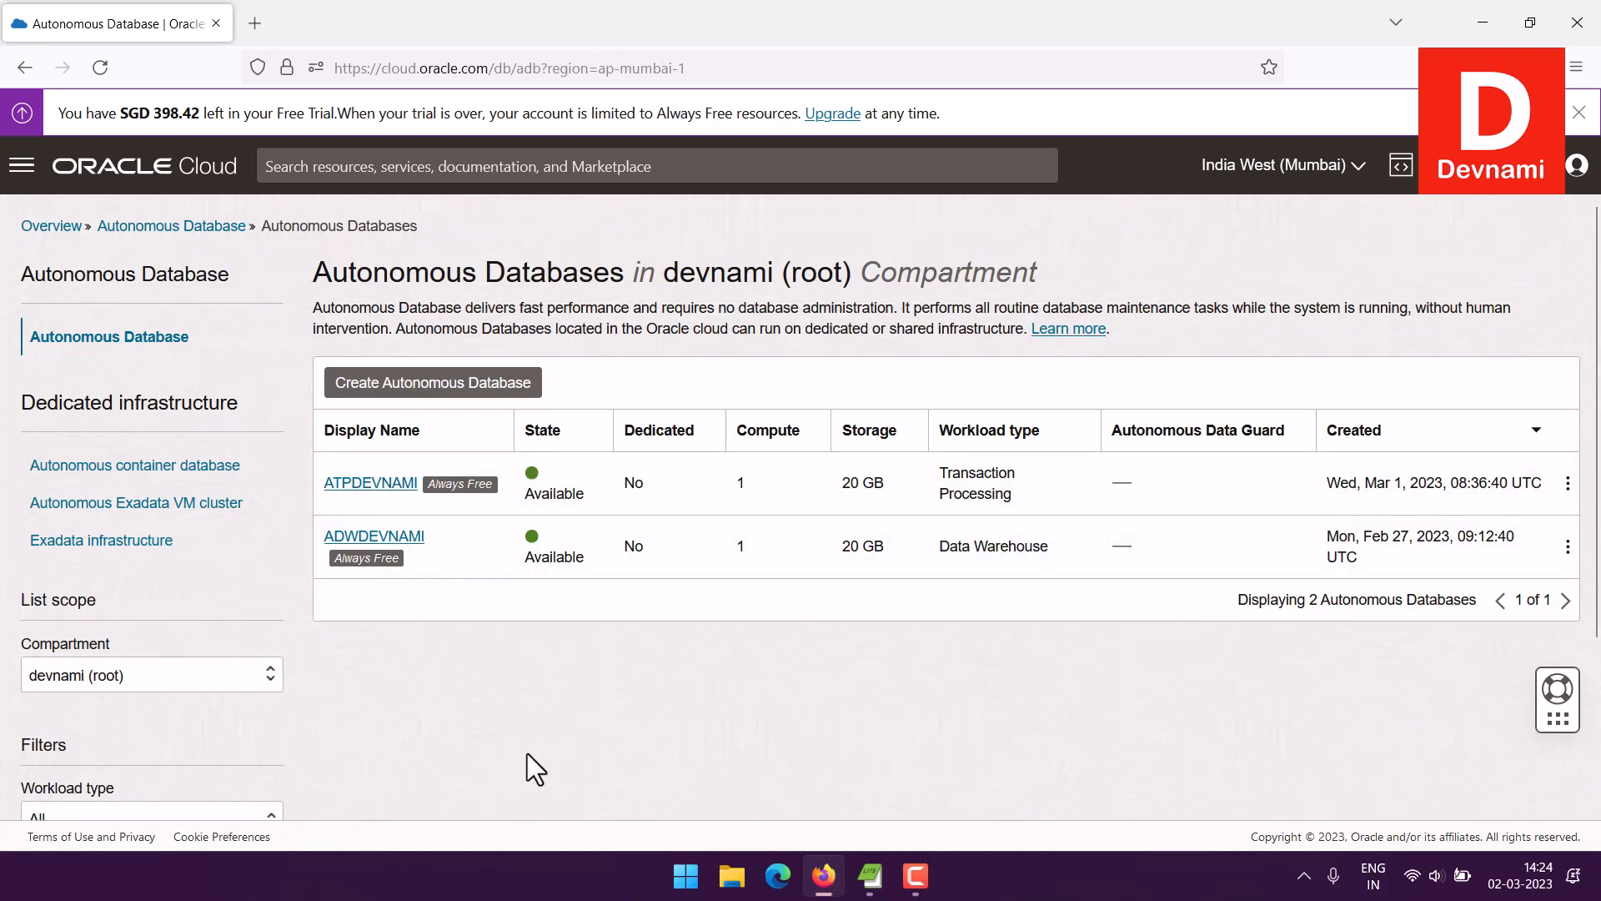
Step: Check the workload types of the listed databases and open the details of ATPDEVNAMI
mouse_move(937, 473)
left_mouse_down()
mouse_move(1023, 509)
mouse_move(961, 475)
mouse_move(1012, 483)
mouse_move(1027, 504)
left_mouse_up()
left_click(1028, 504)
mouse_move(937, 547)
left_mouse_down()
mouse_move(1052, 553)
mouse_move(934, 547)
left_mouse_up()
left_click(934, 547)
left_click(355, 486)
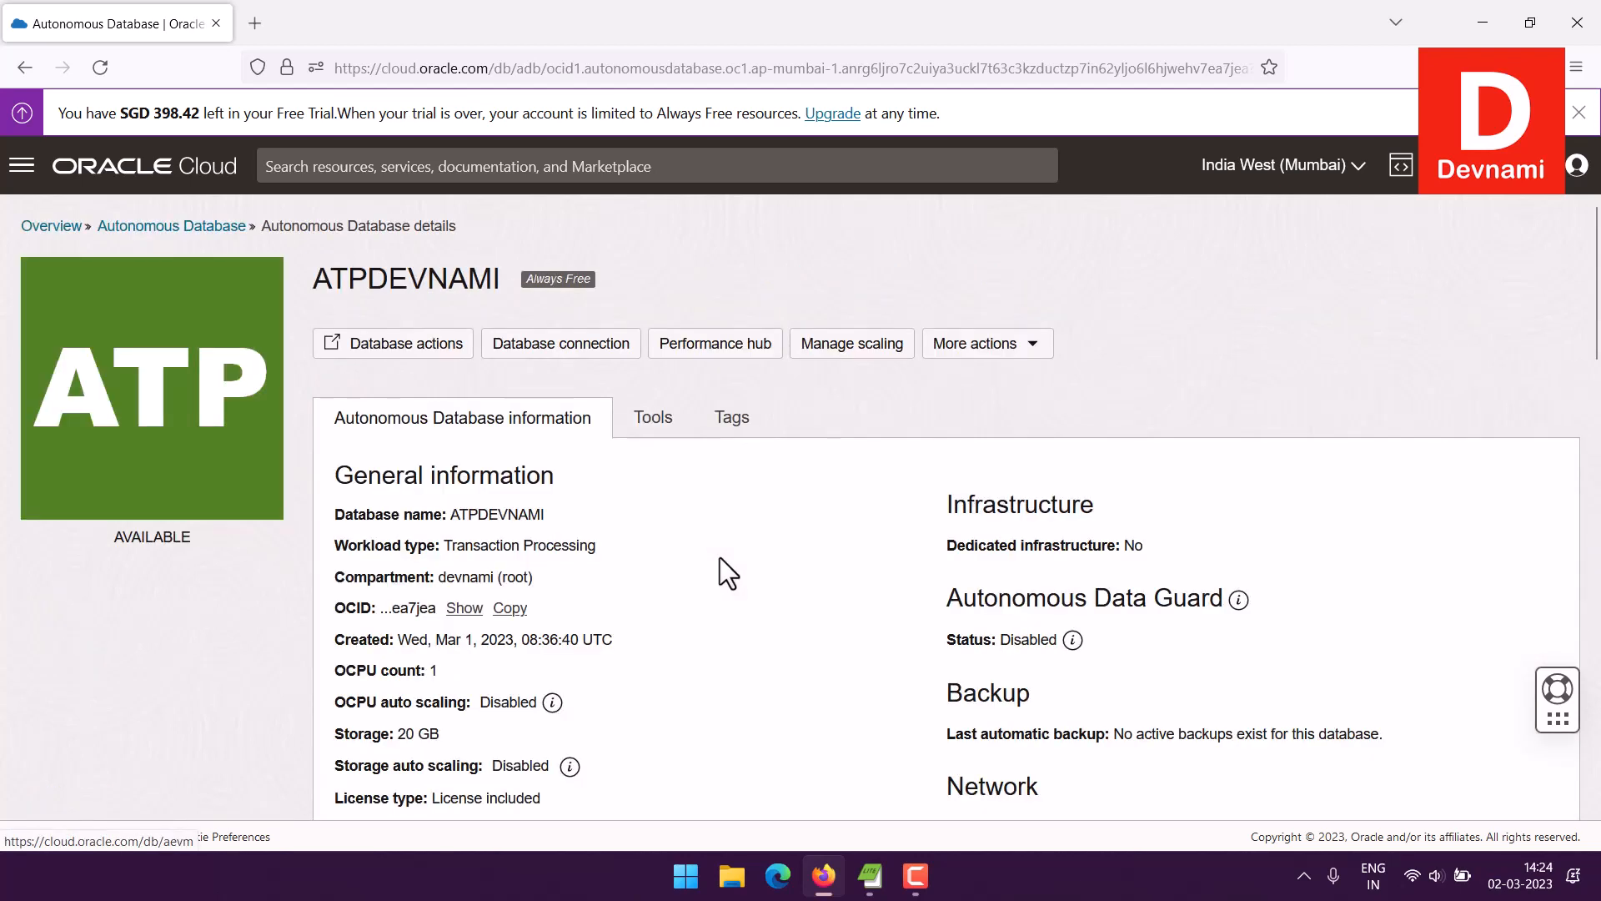
left_click_drag(455, 518, 638, 579)
left_click(639, 576)
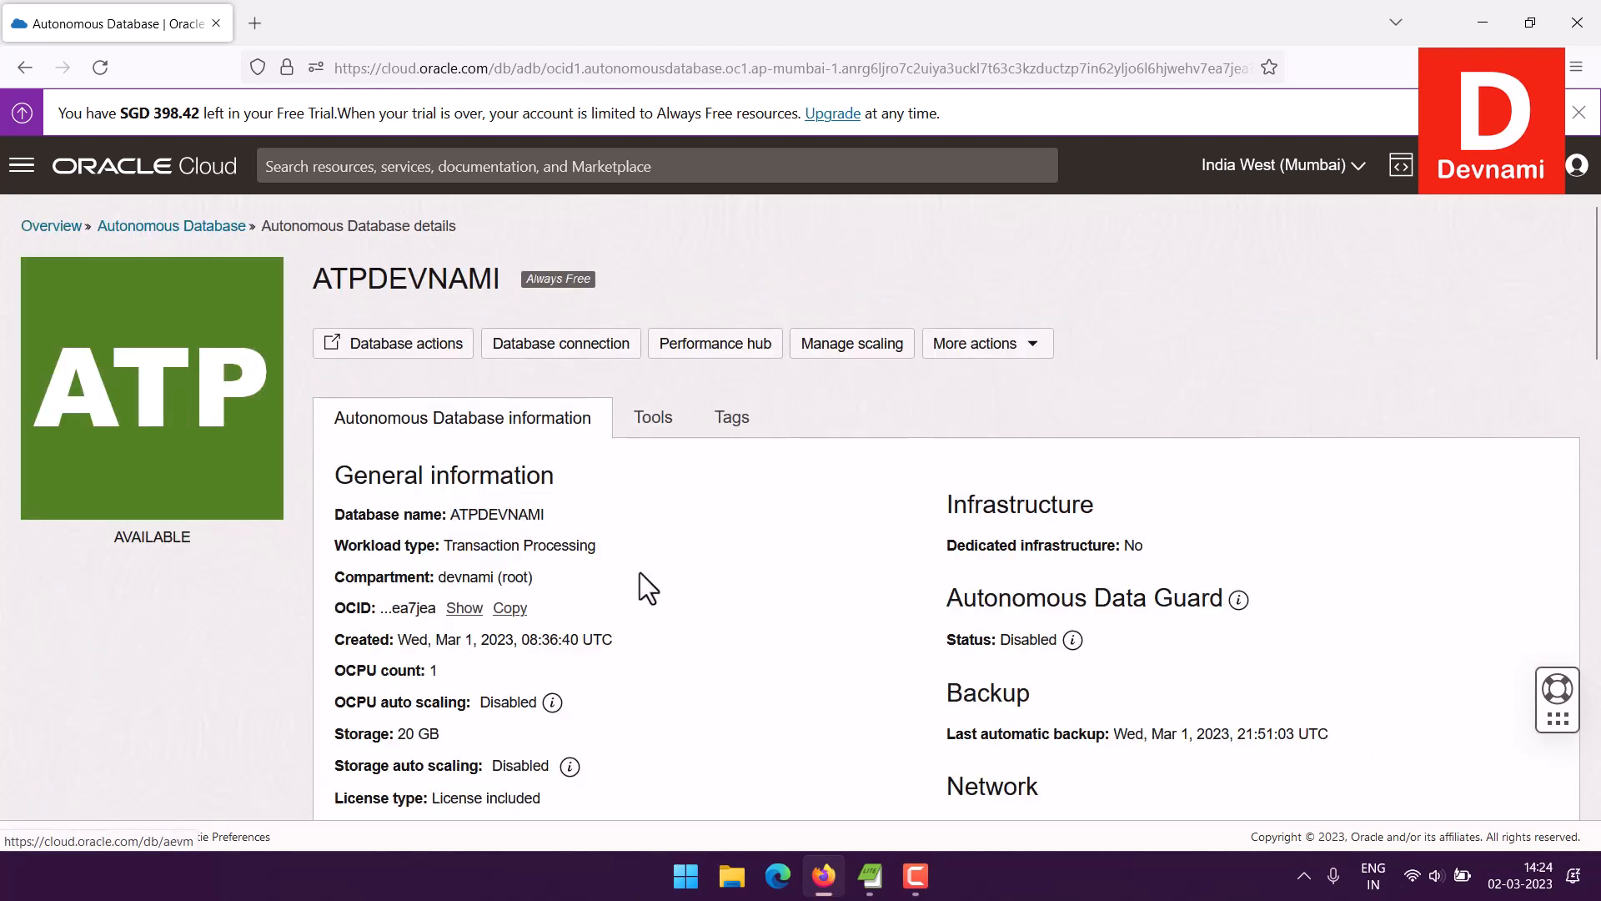
Step: Open Database Actions for ATPDEVNAMI and sign in as ADMIN with the account password
left_click(403, 346)
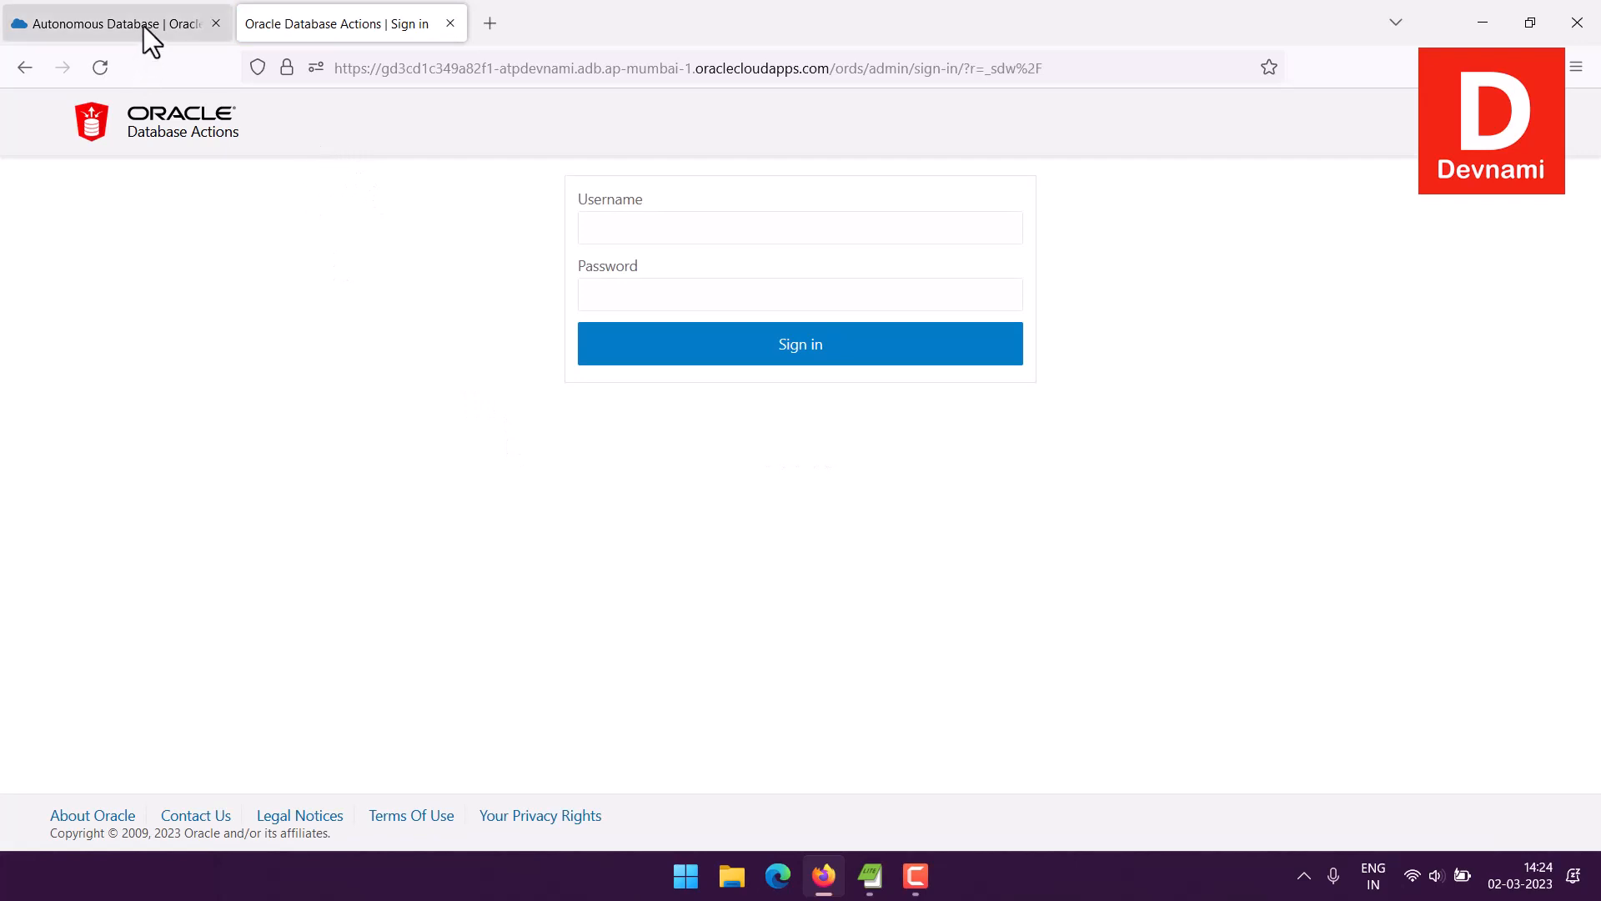
left_click(653, 229)
type("ADMIN")
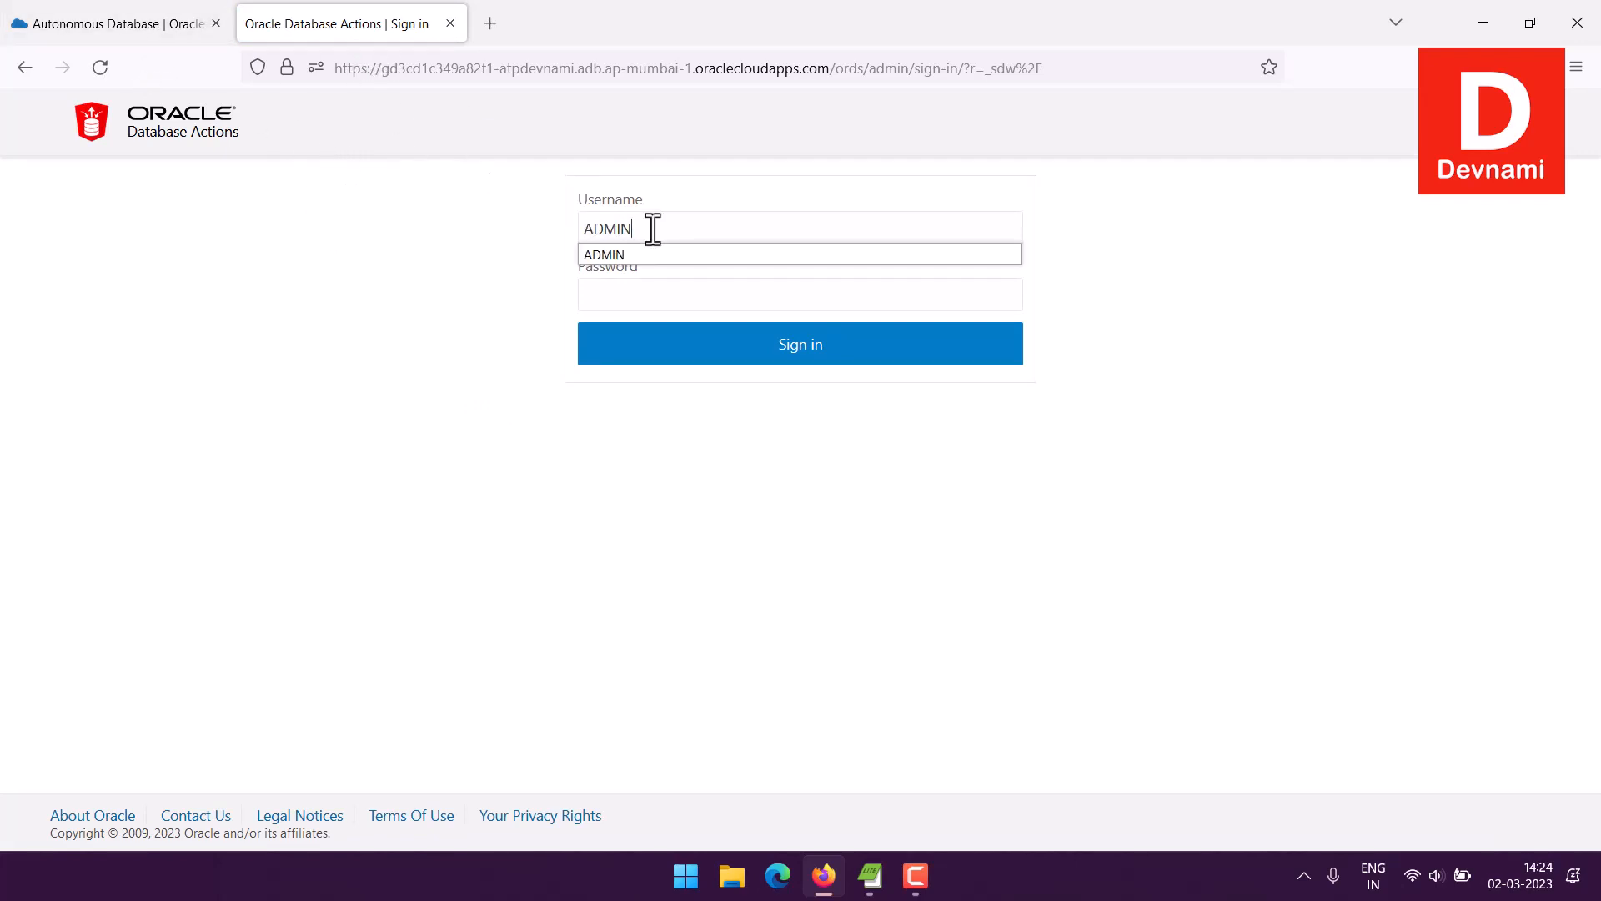
key("Tab")
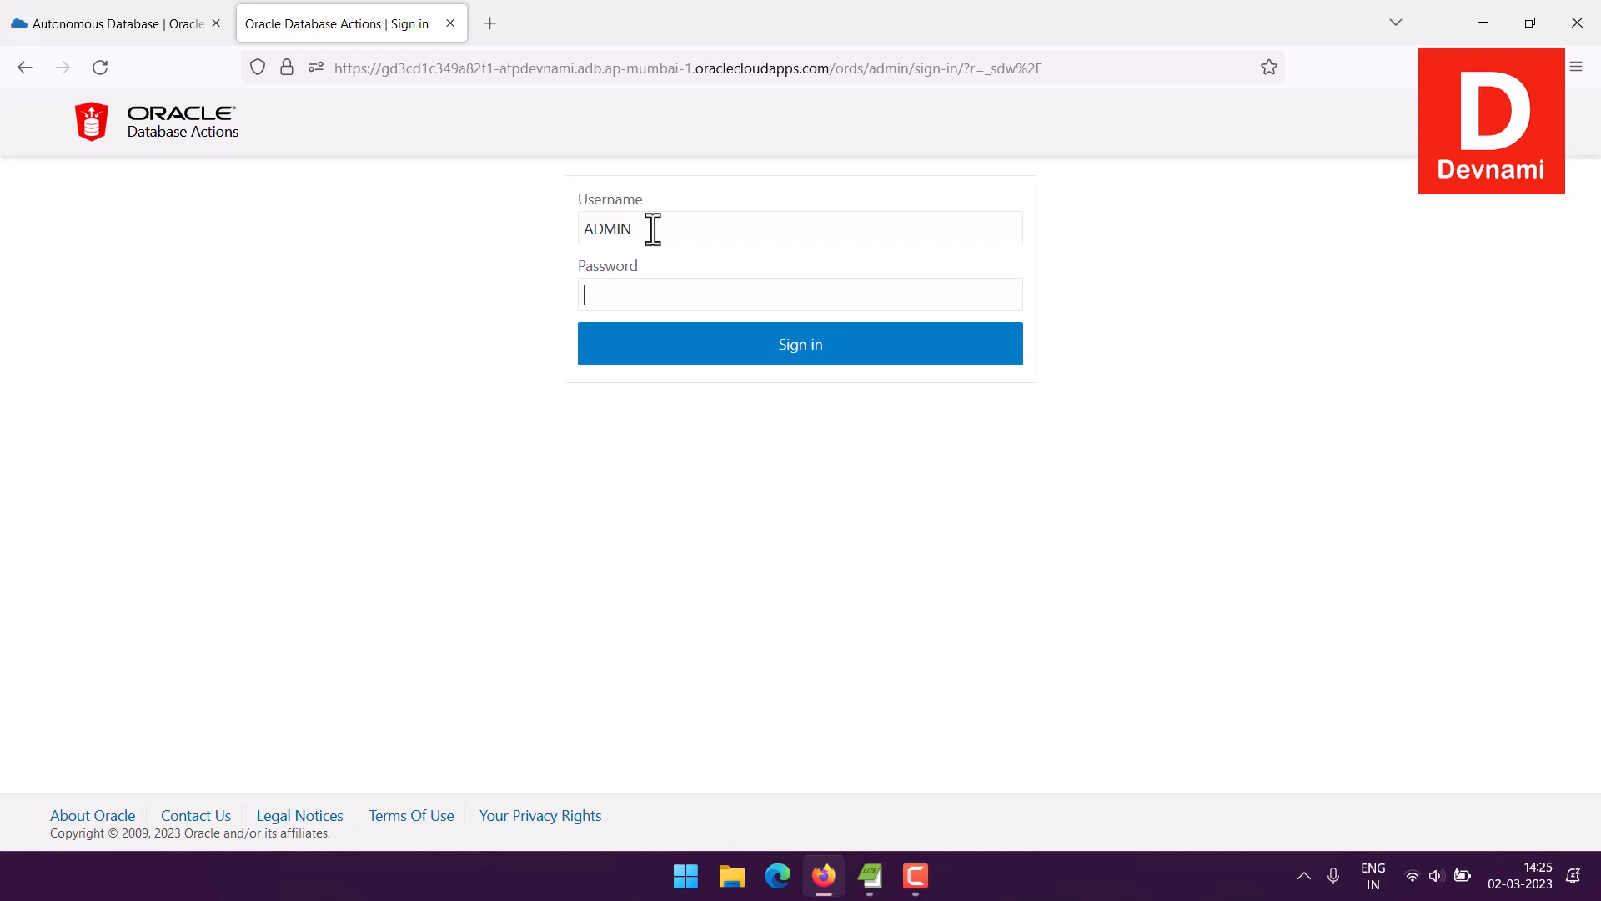
key("ctrl+v")
key("Return")
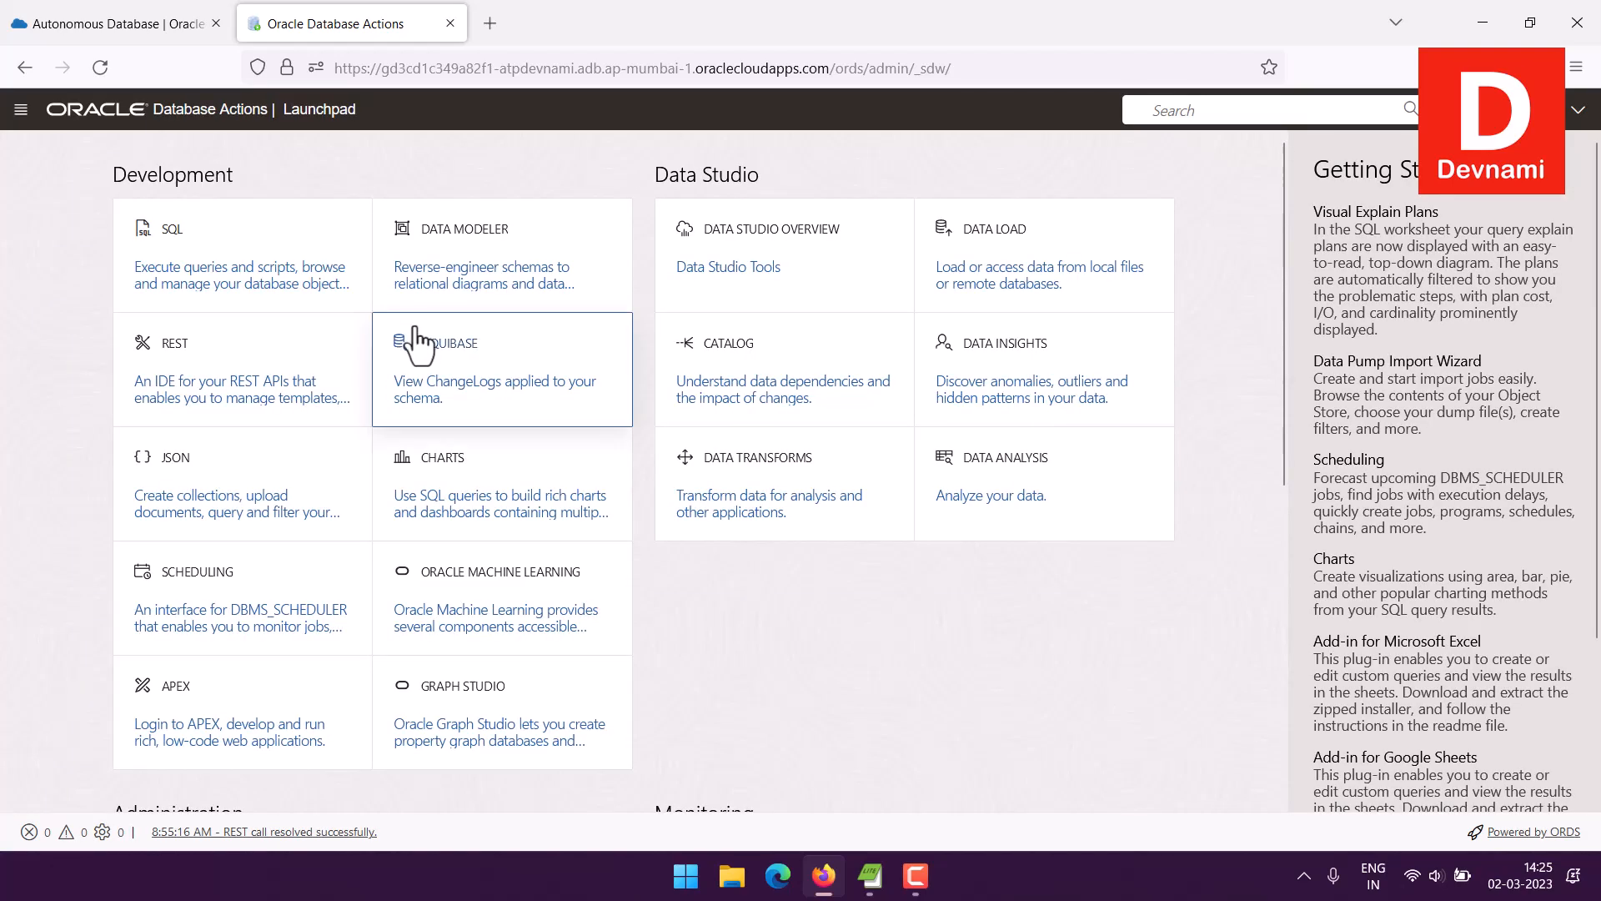
Step: Look over the launchpad tools, open the SQL worksheet and browse the object types offered for the ADMIN schema
scroll(1183, 577, "down", 5)
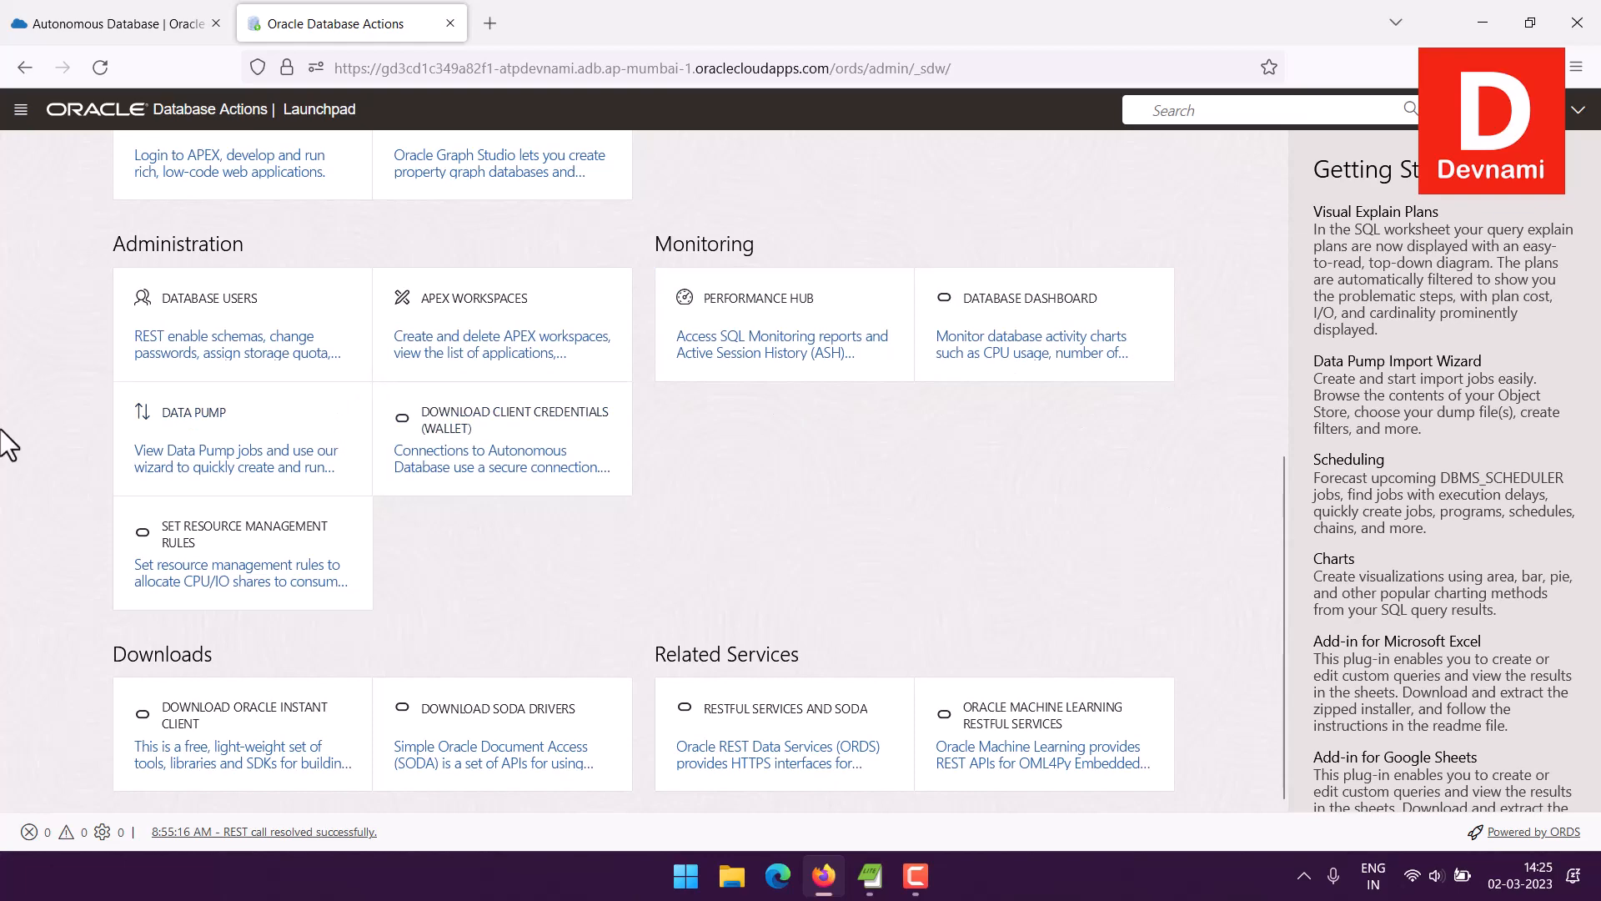
scroll(8, 420, "up", 3)
scroll(9, 420, "up", 2)
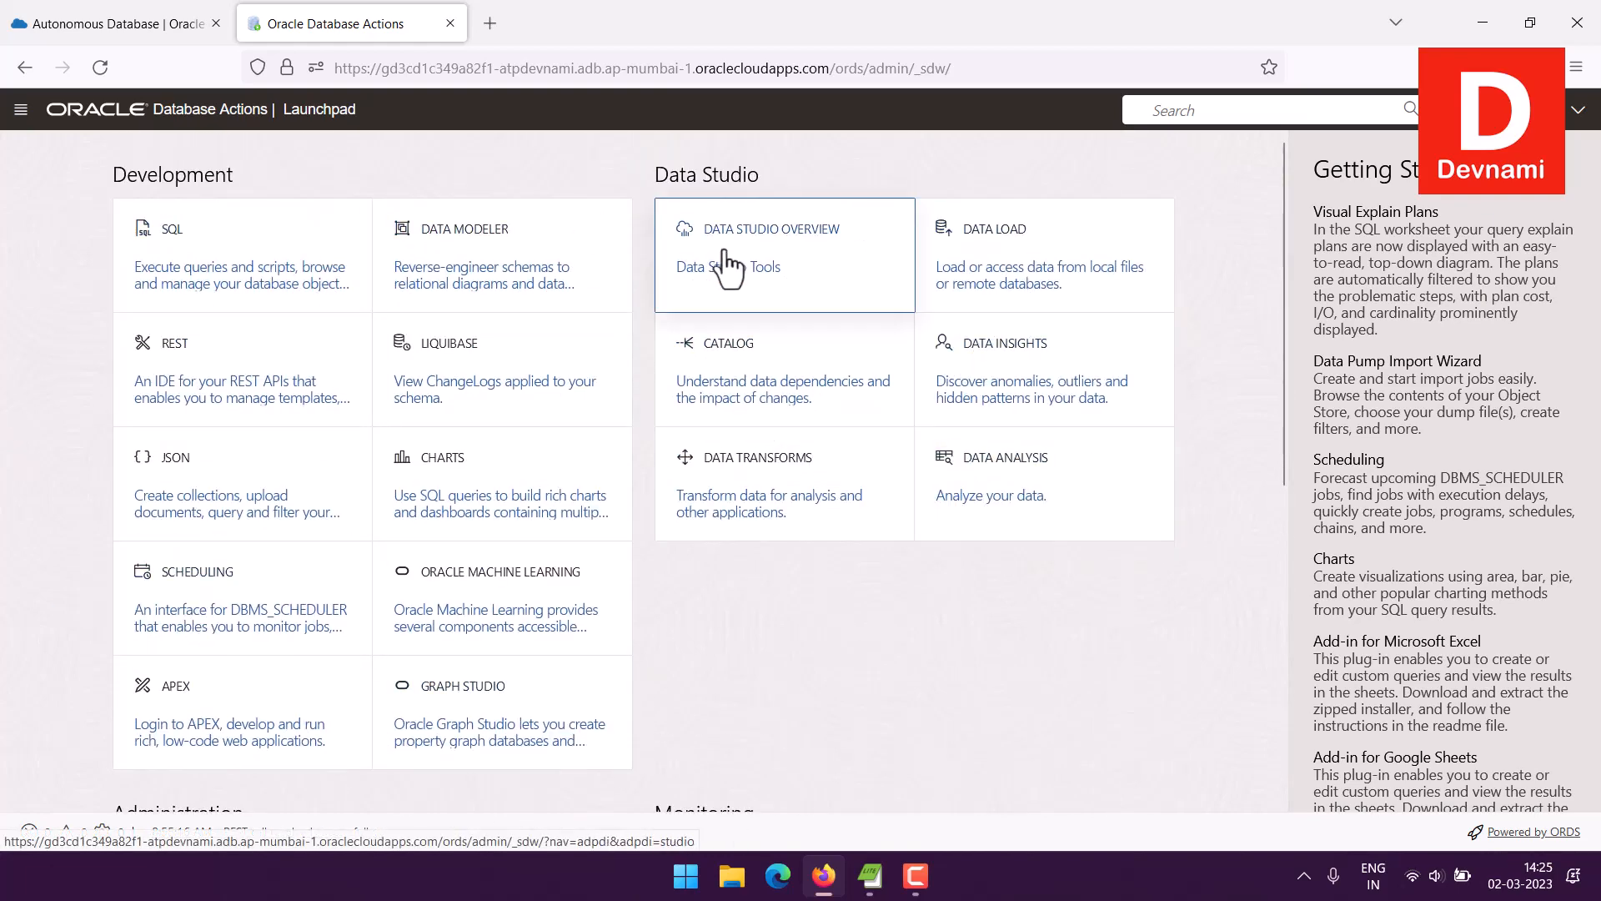
left_click(192, 291)
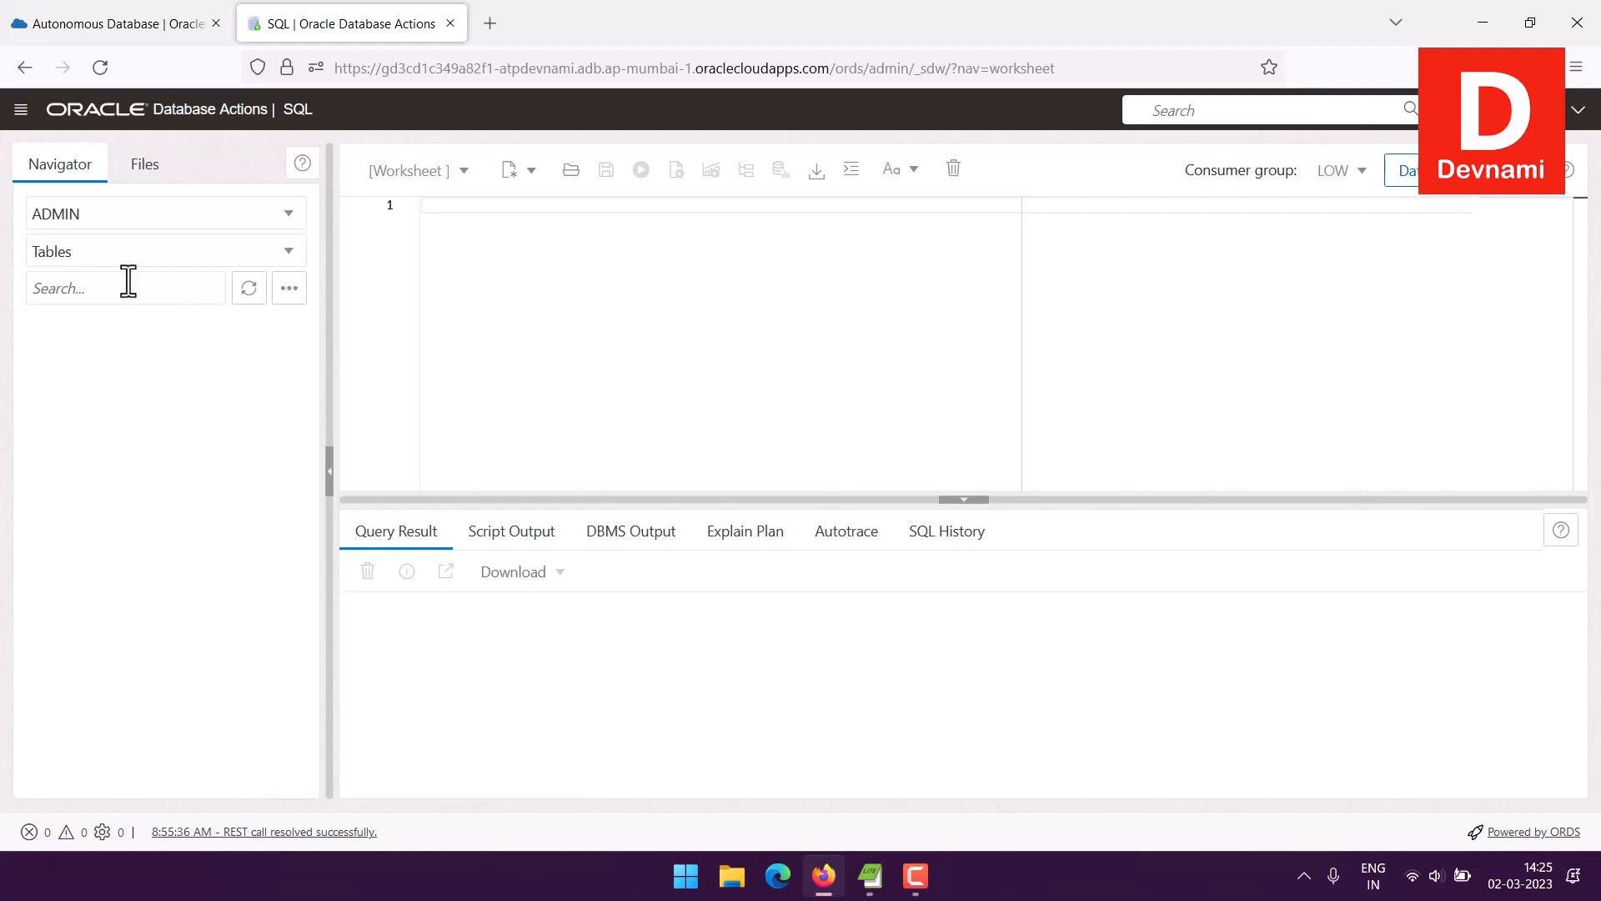
left_click(80, 253)
scroll(126, 417, "down", 4)
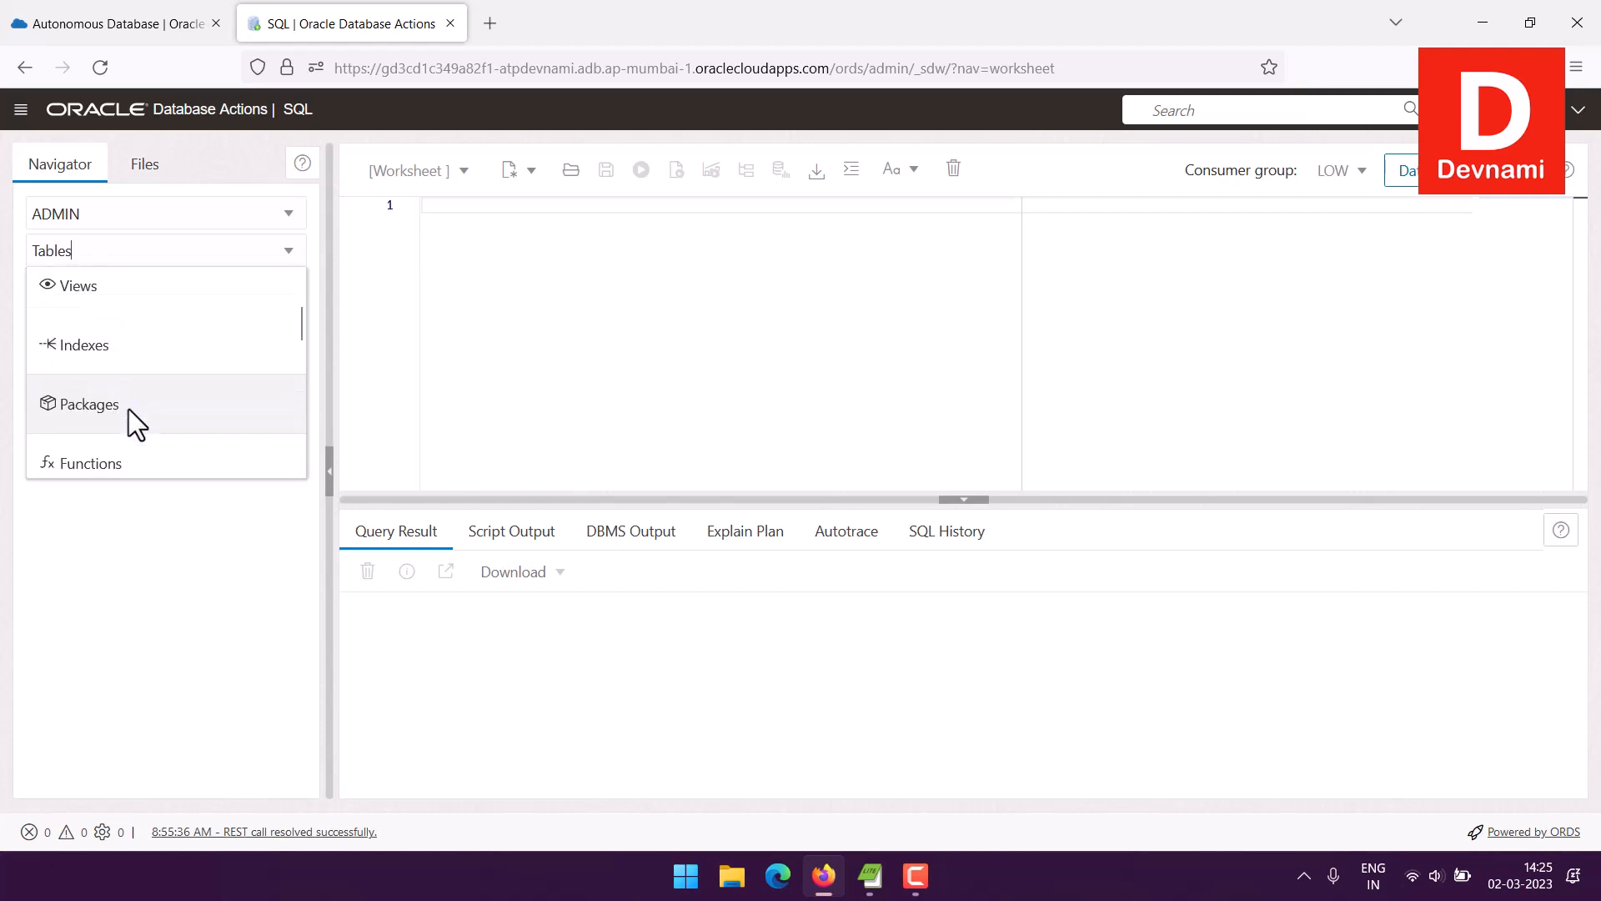
scroll(207, 308, "down", 4)
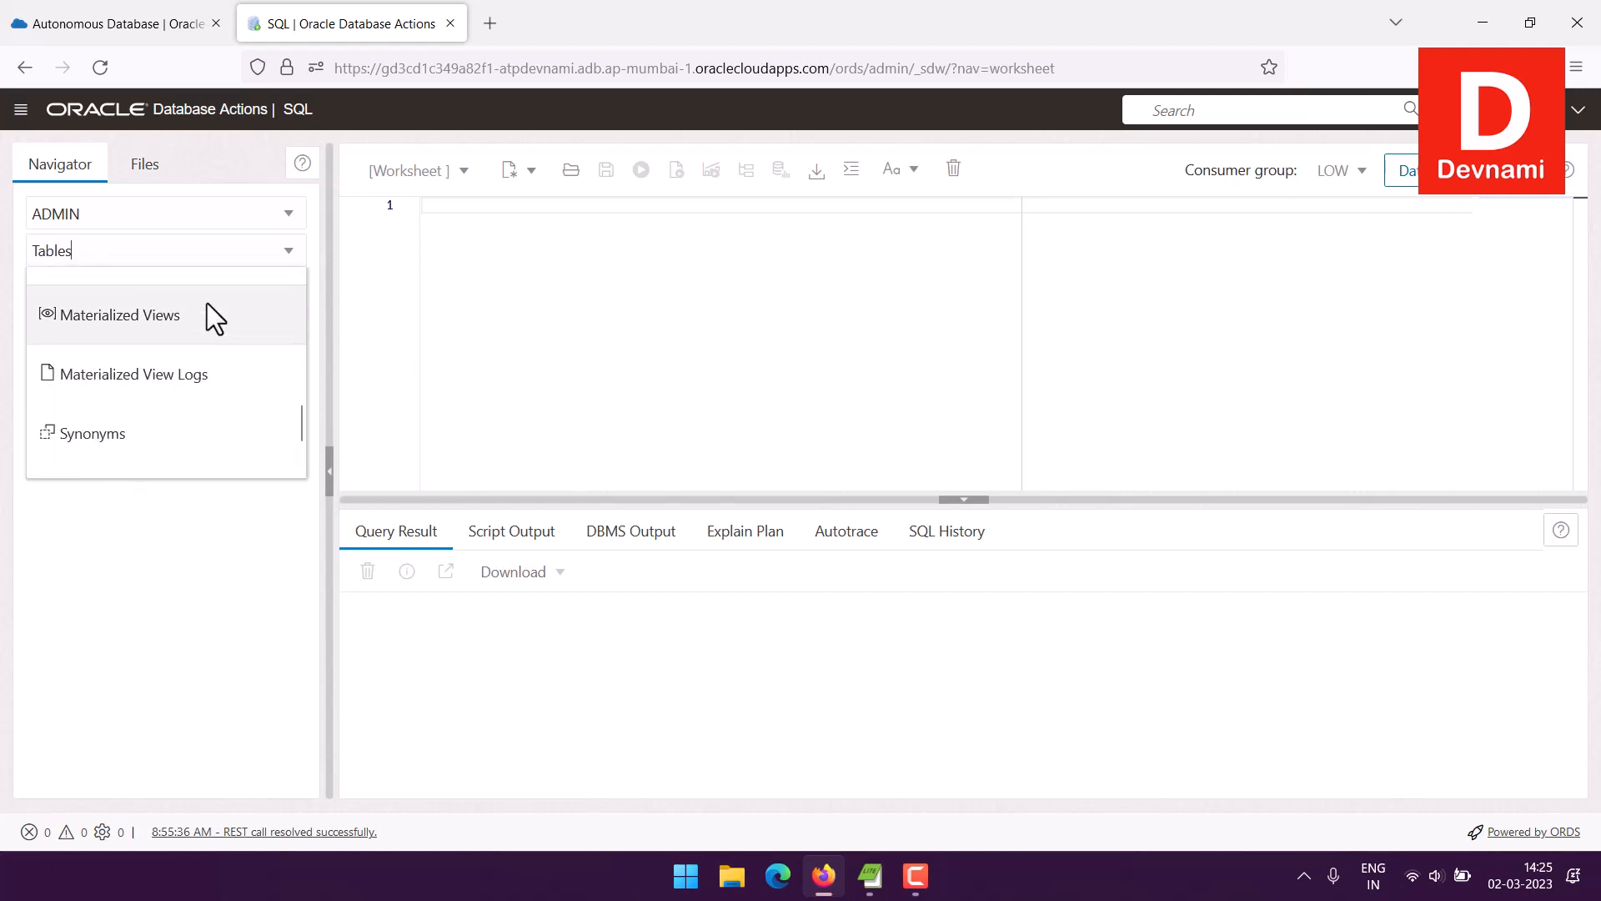
left_click(79, 538)
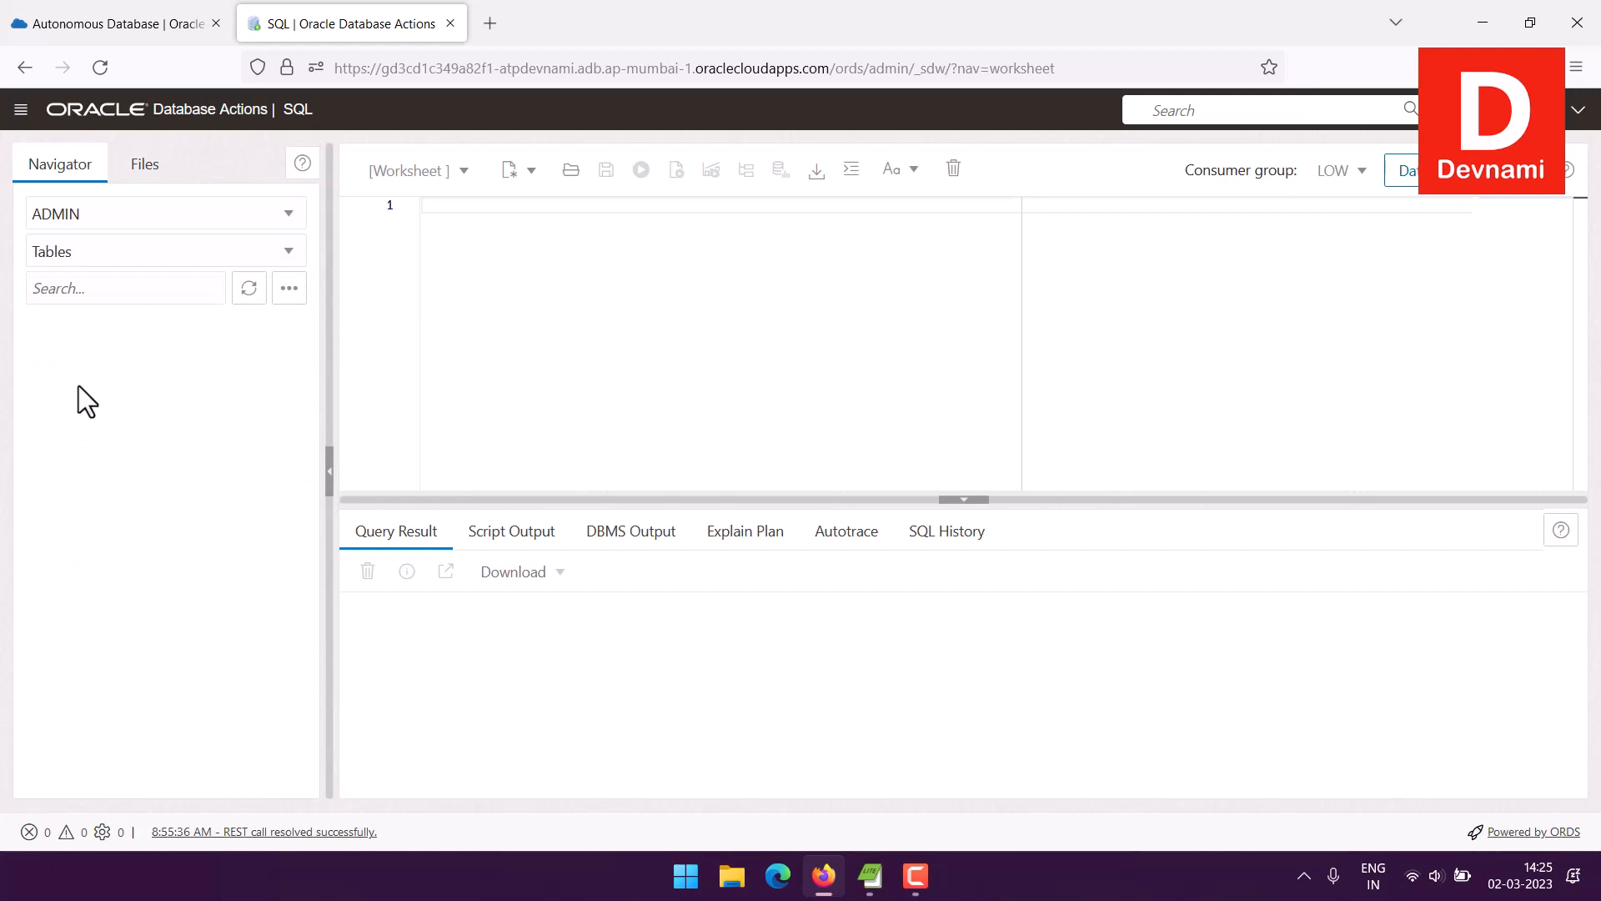
Step: Go to Data Load and proceed with loading data from a local file
left_click(21, 109)
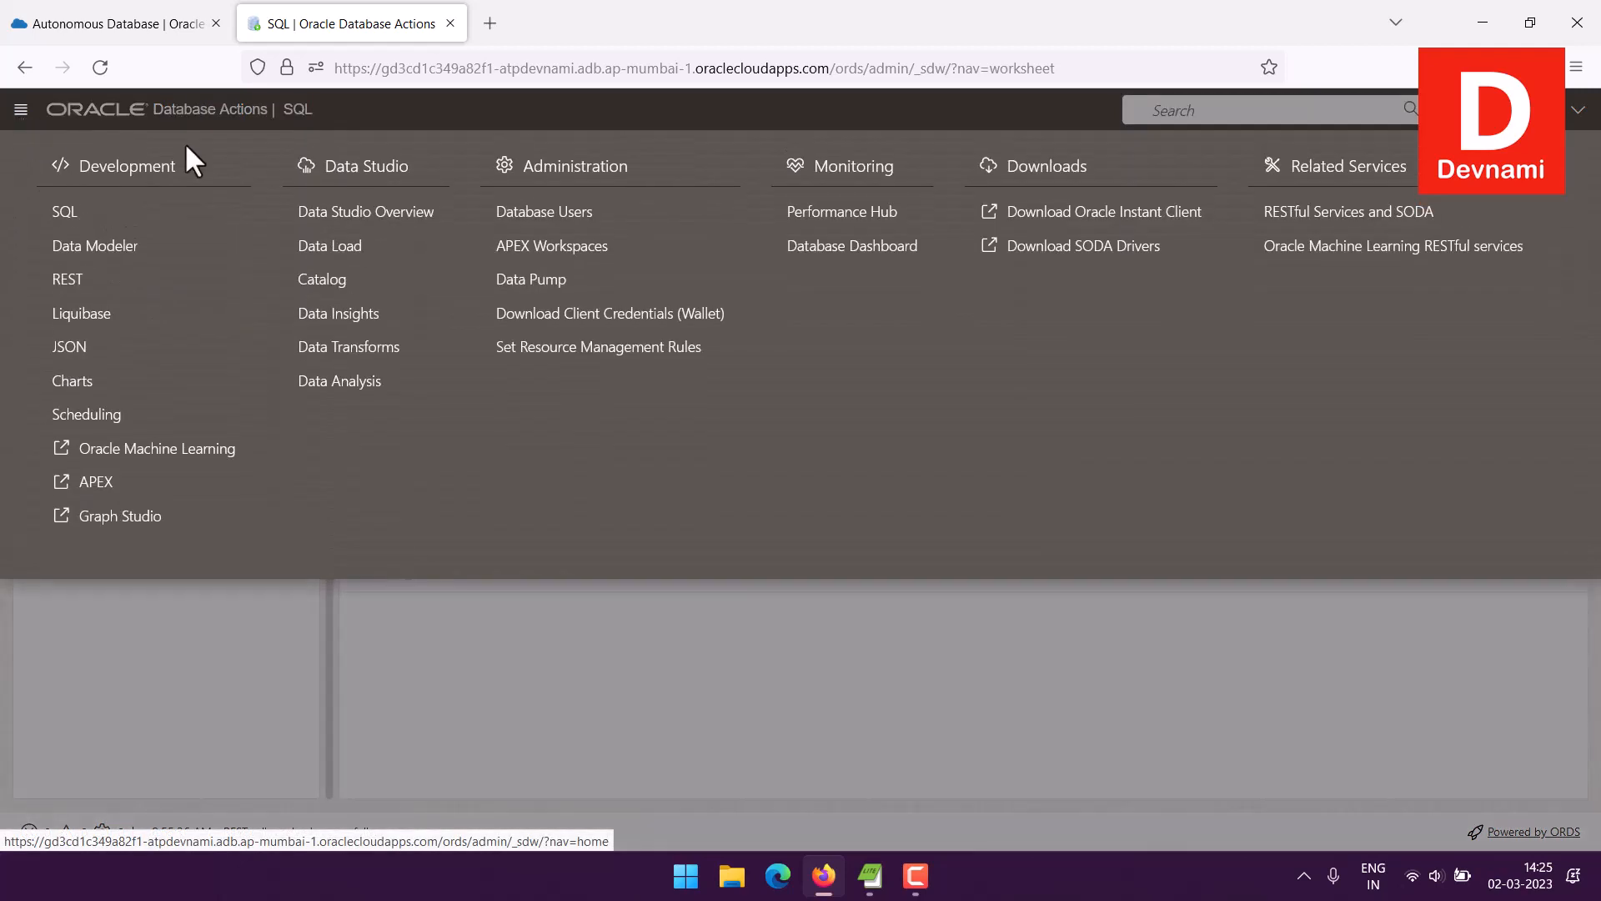
left_click(362, 245)
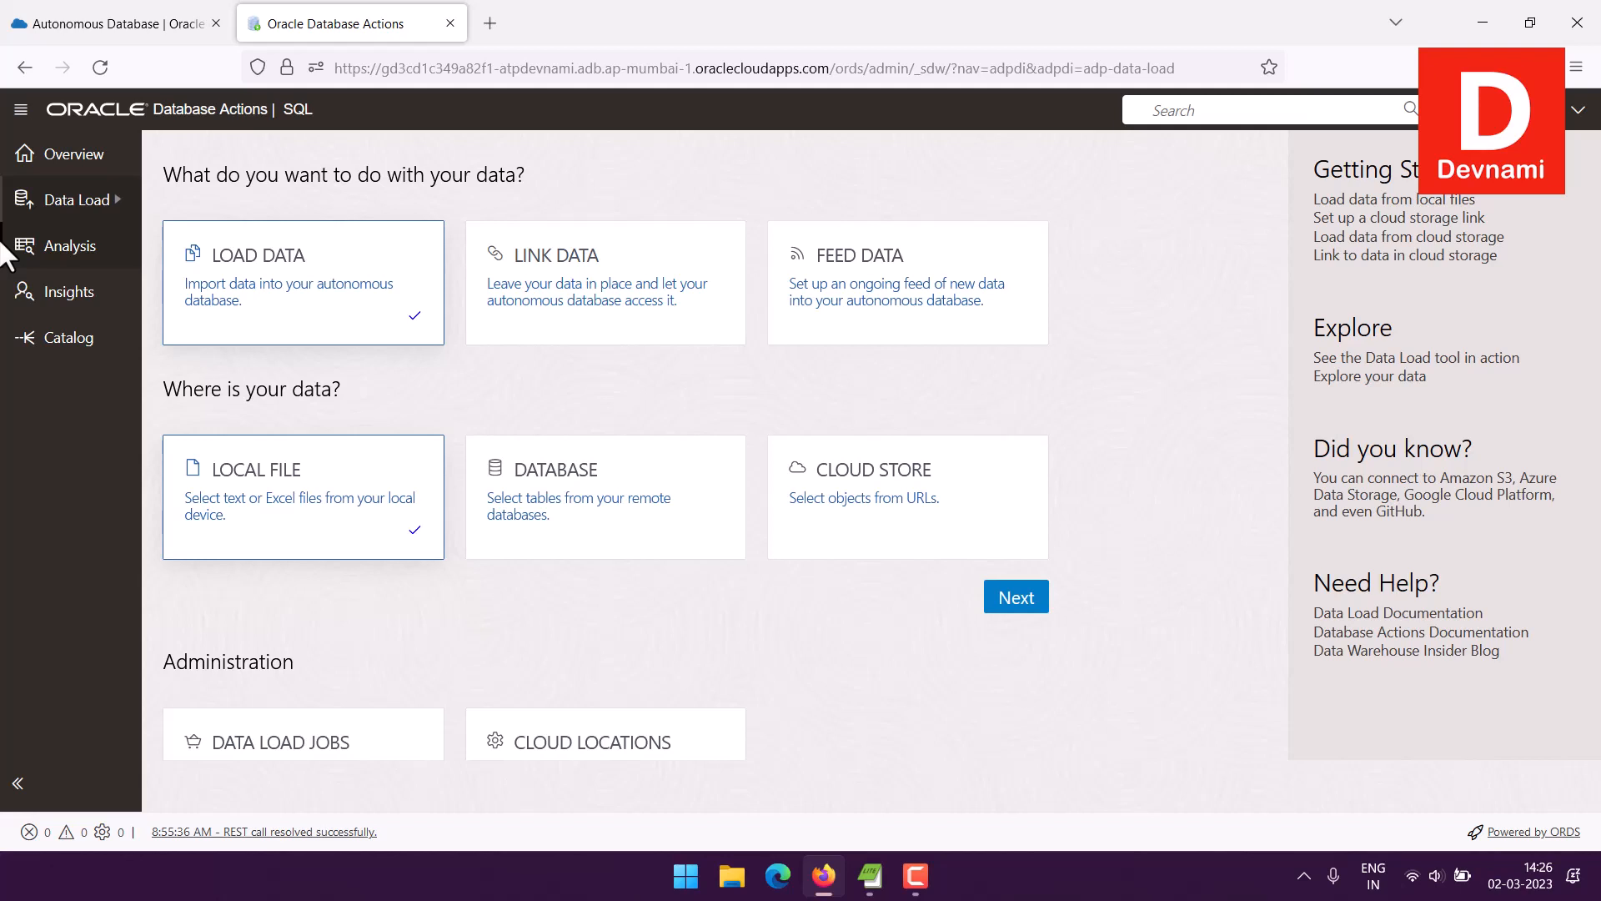
left_click(1012, 599)
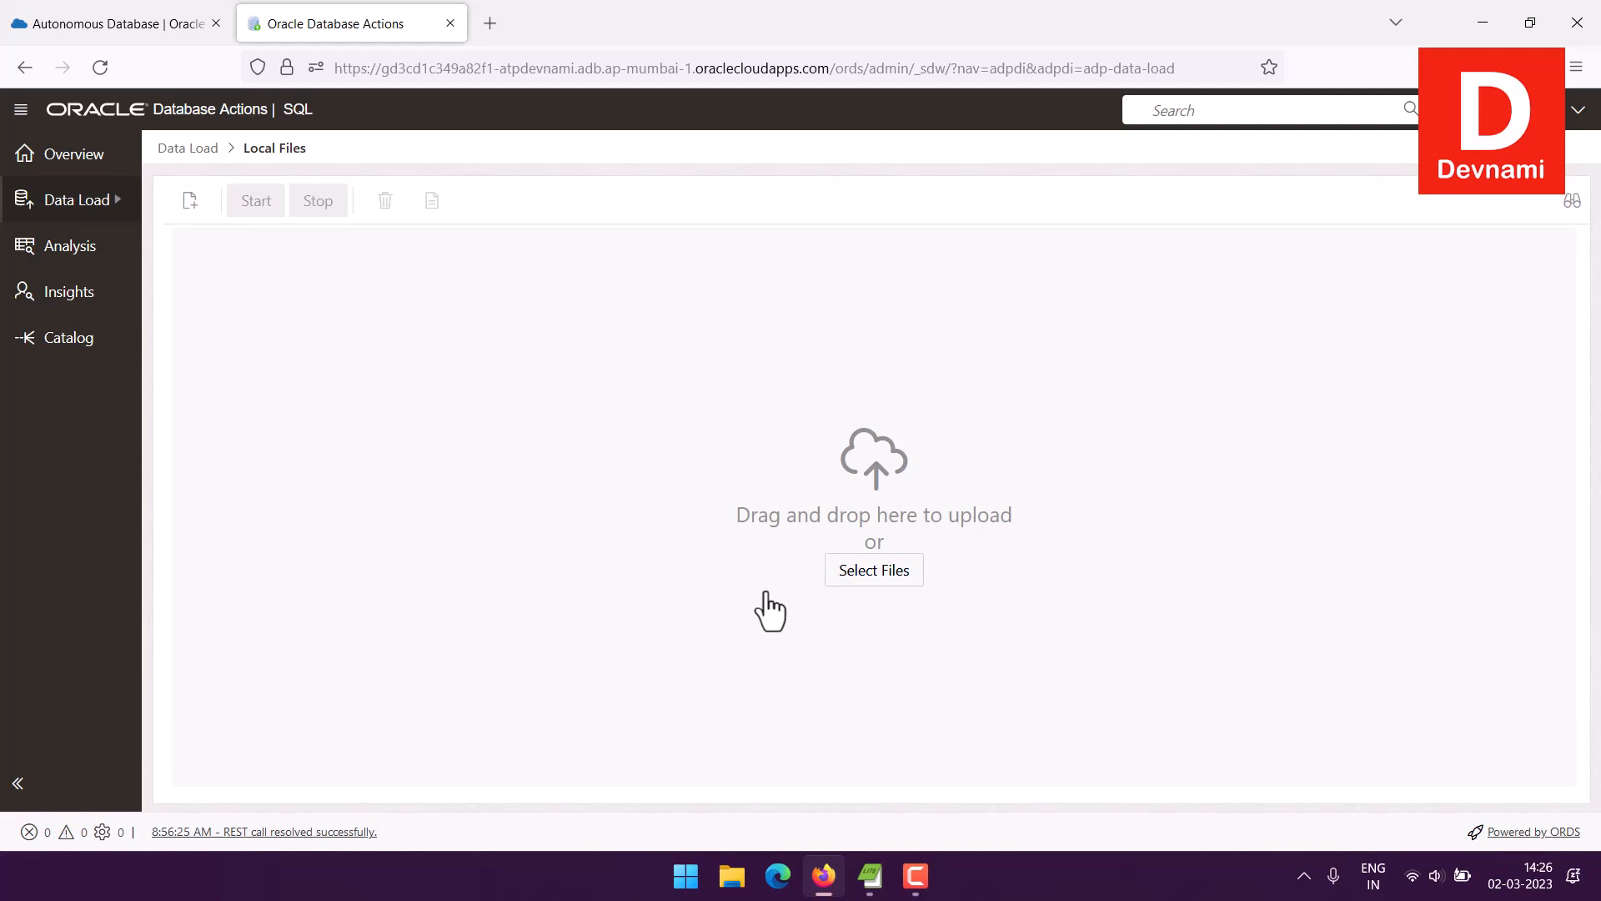
Step: Switch to File Explorer and open hrdata.xml from the Files folder on drive D: in EditPad Lite
left_click(731, 875)
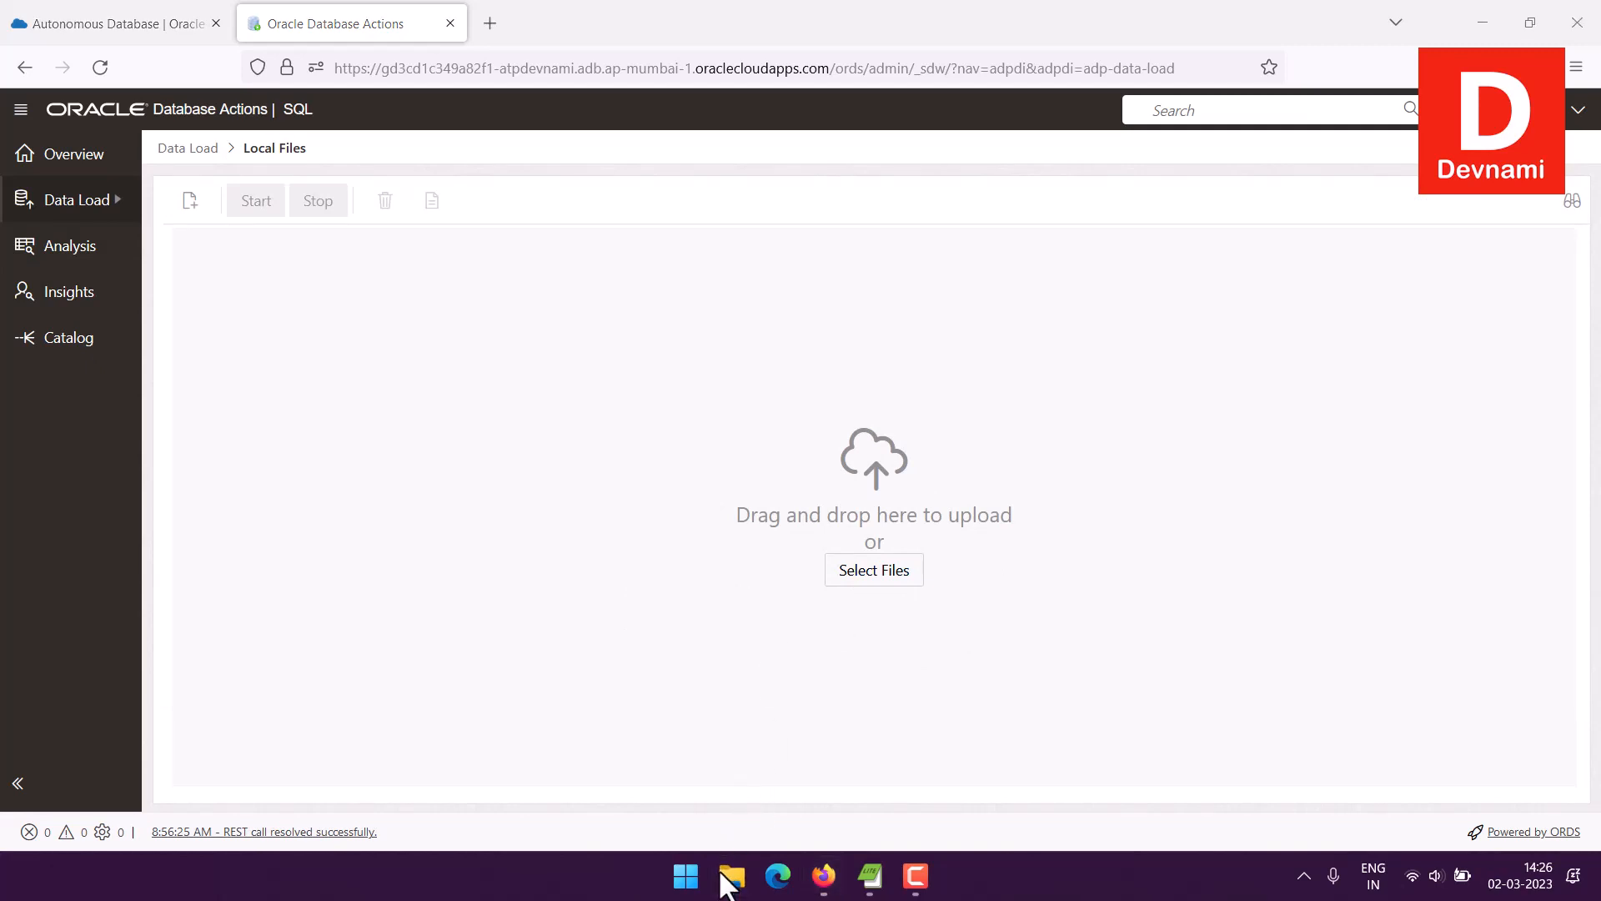
left_click(192, 671)
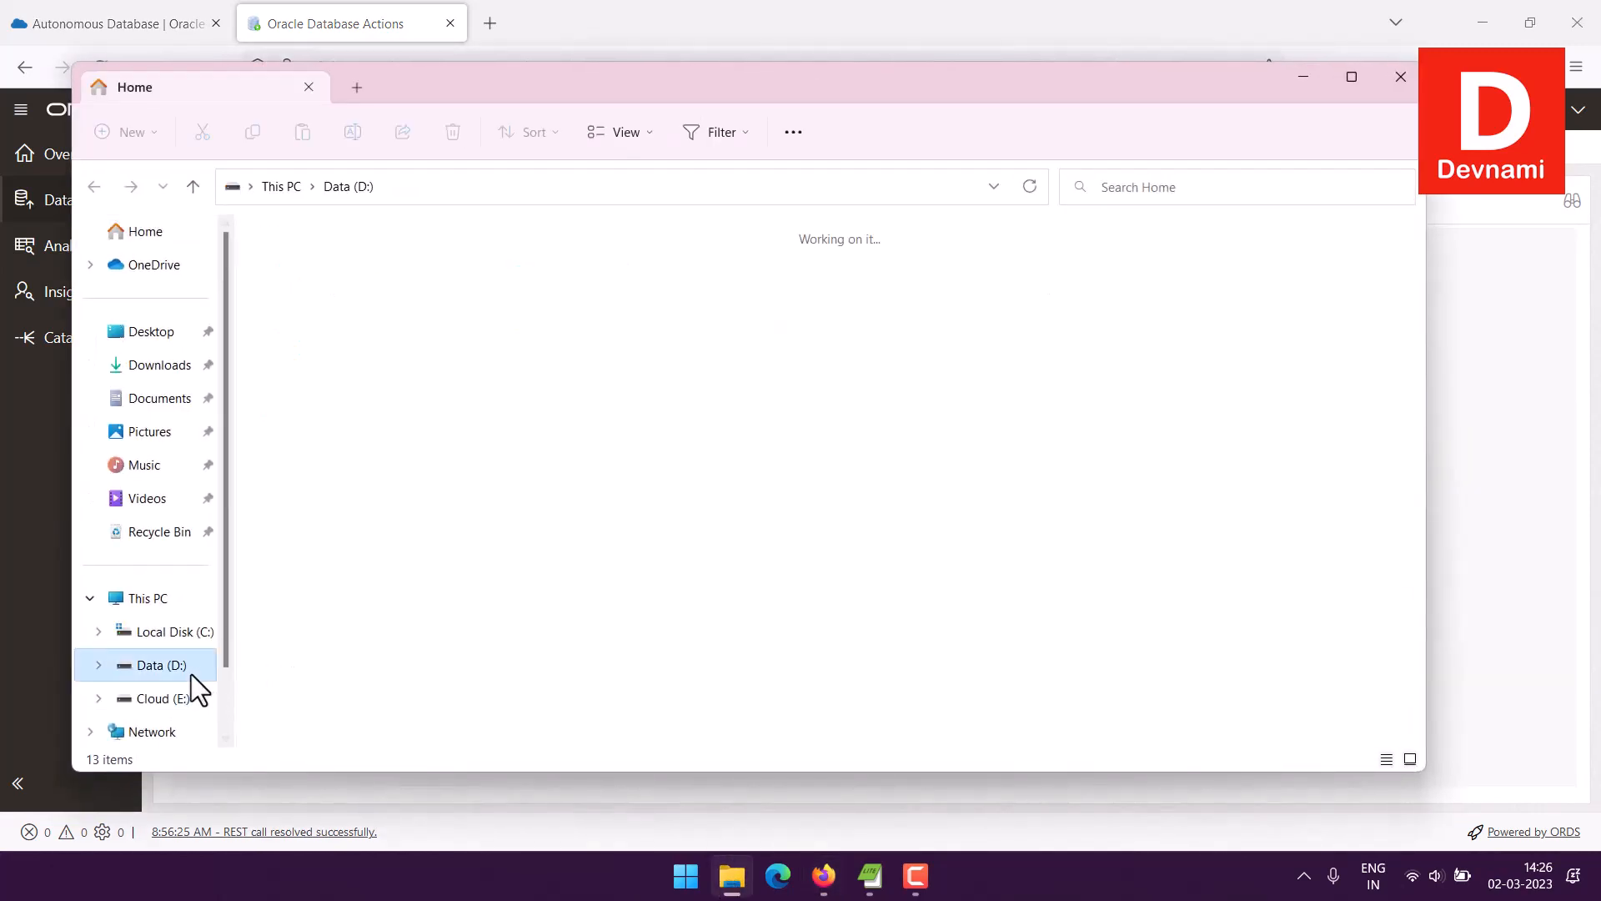
left_click(308, 448)
double_click(307, 449)
scroll(449, 423, "down", 5)
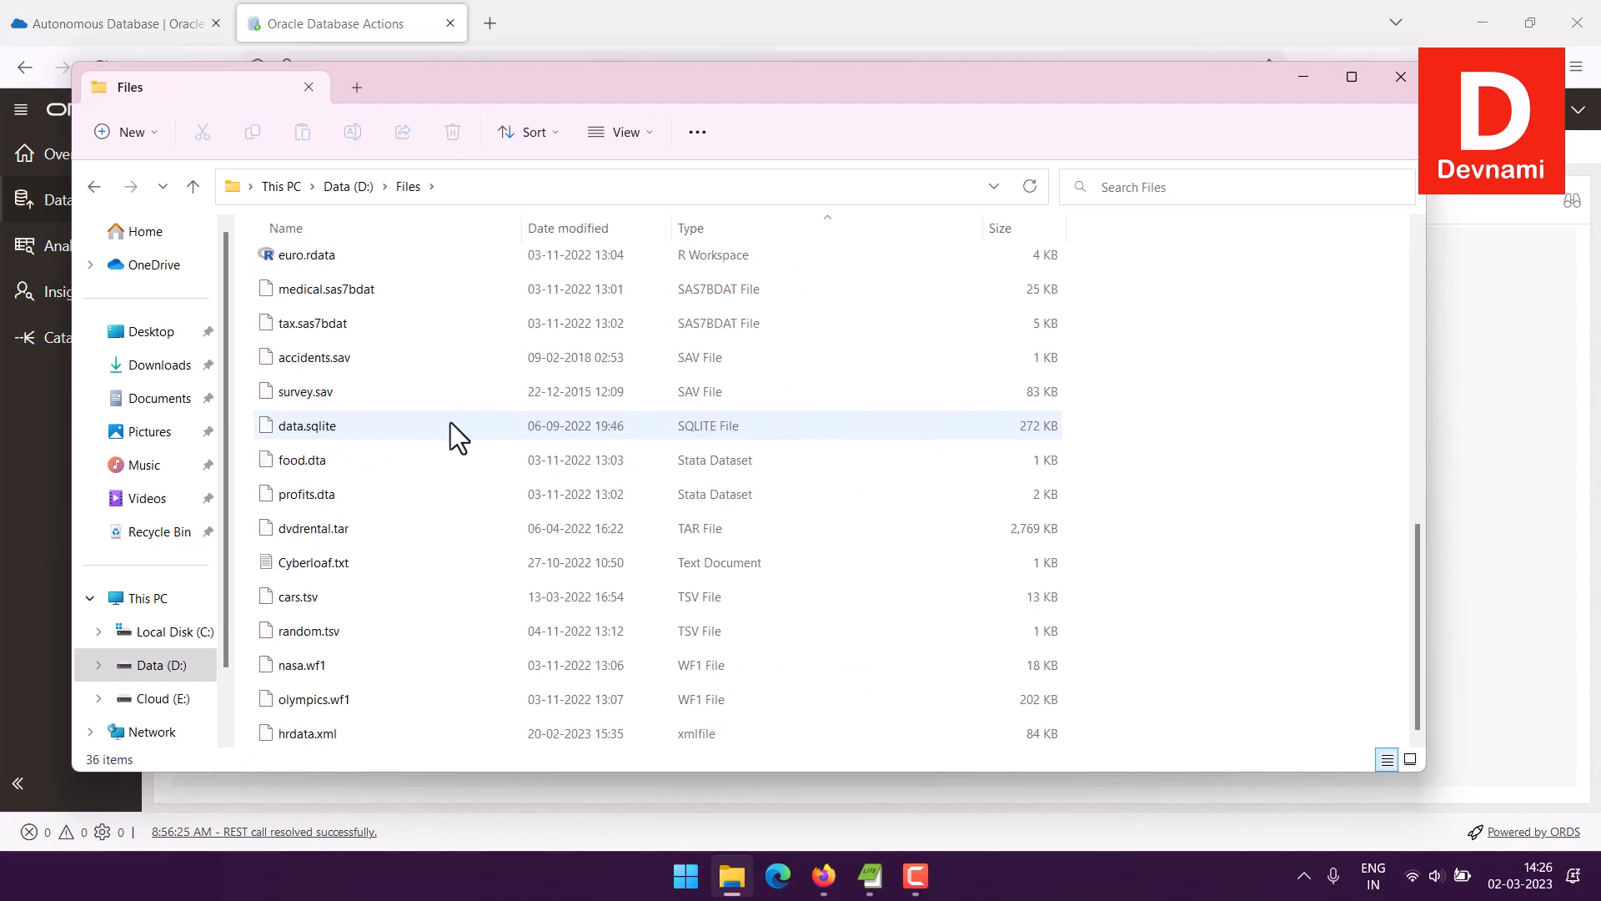
right_click(324, 733)
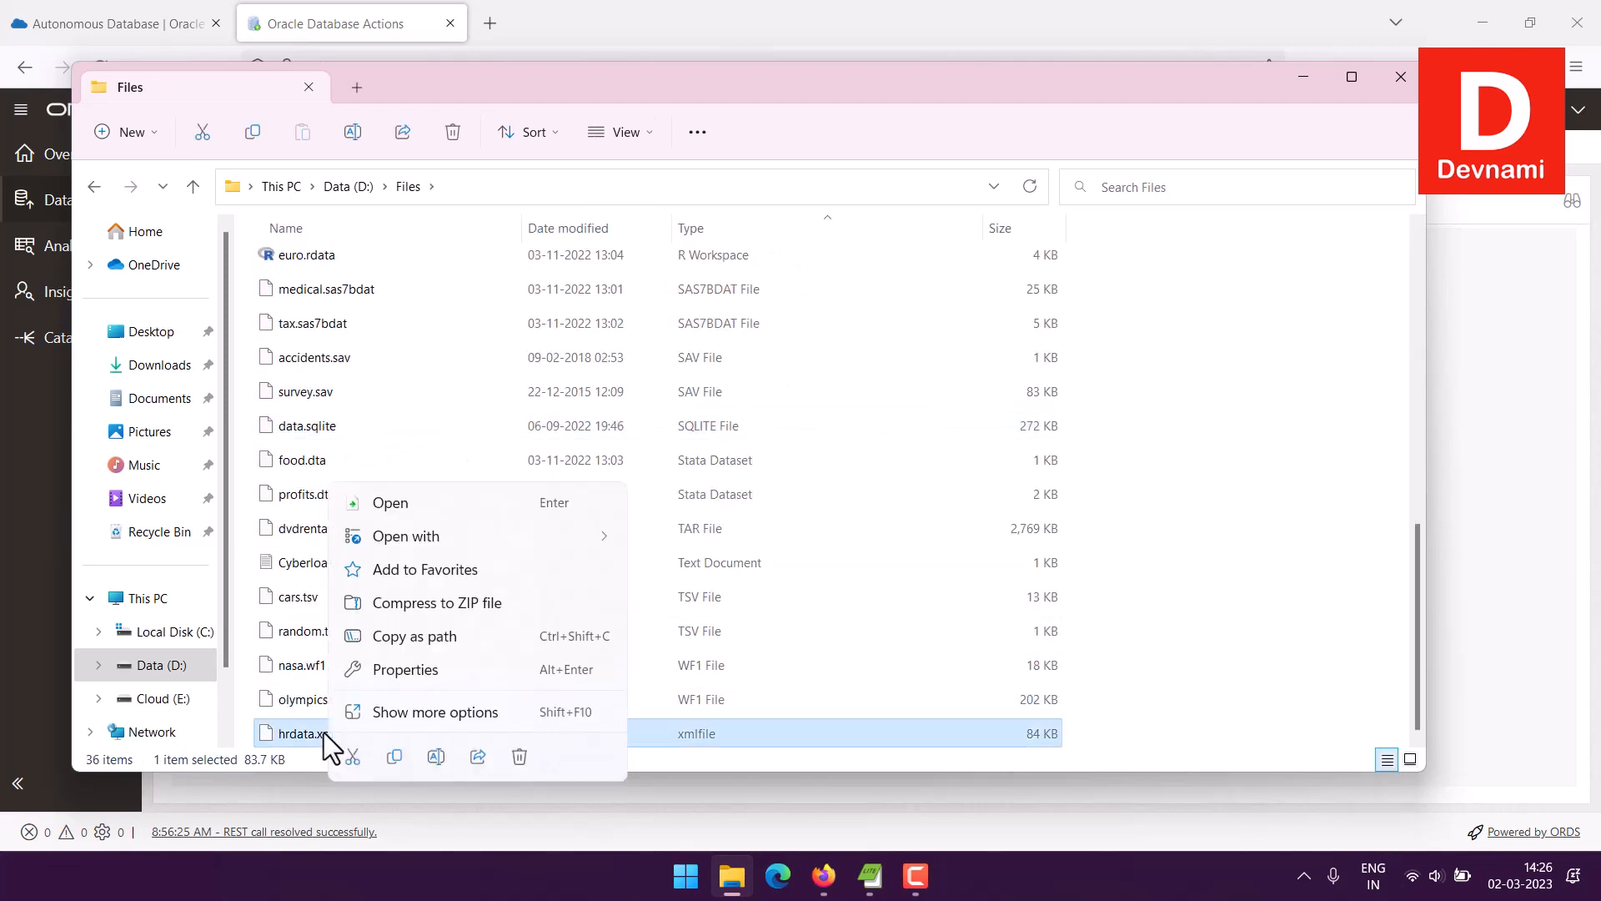
mouse_move(429, 546)
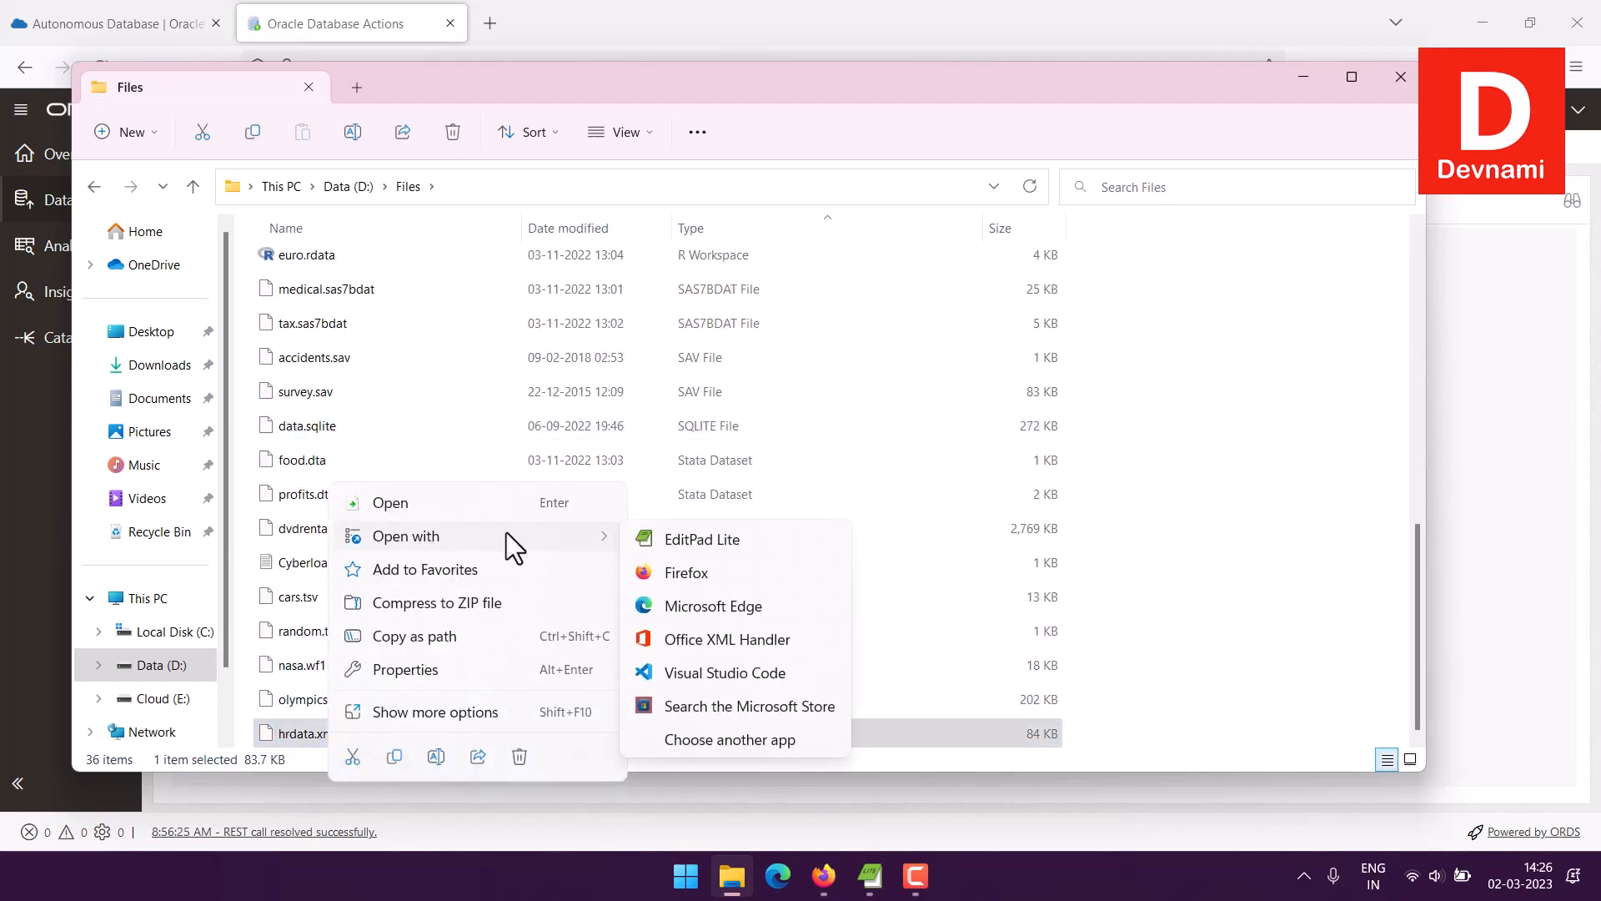
left_click(687, 537)
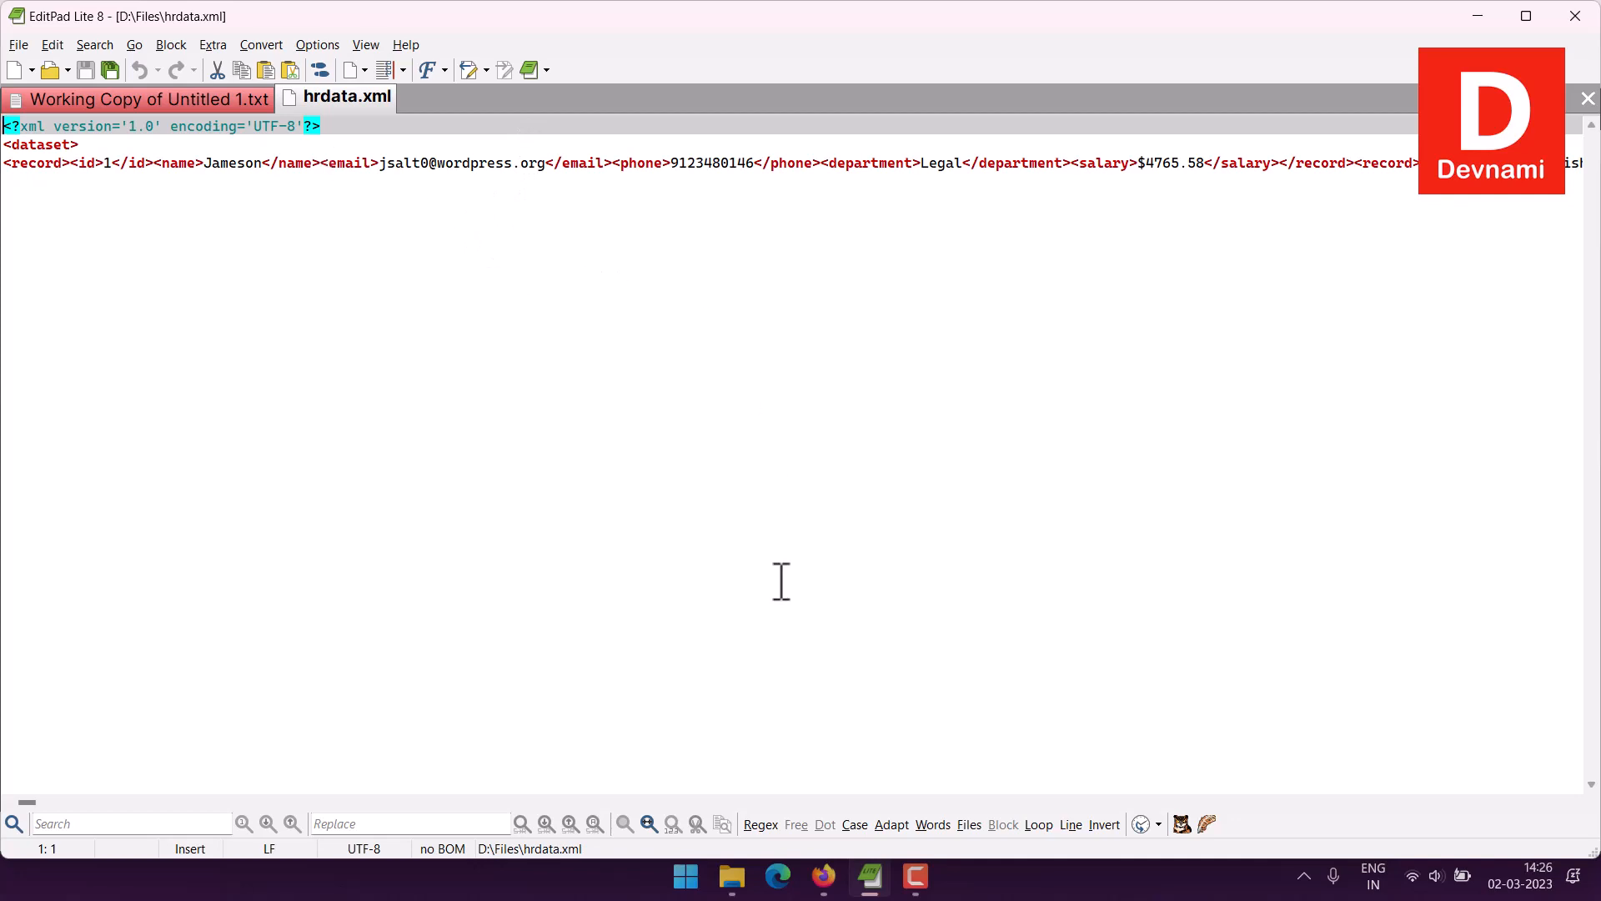
Step: Switch back to Firefox and select hrdata.xml from D:\Files for the data load, filtering the files to *.xml
left_click(823, 876)
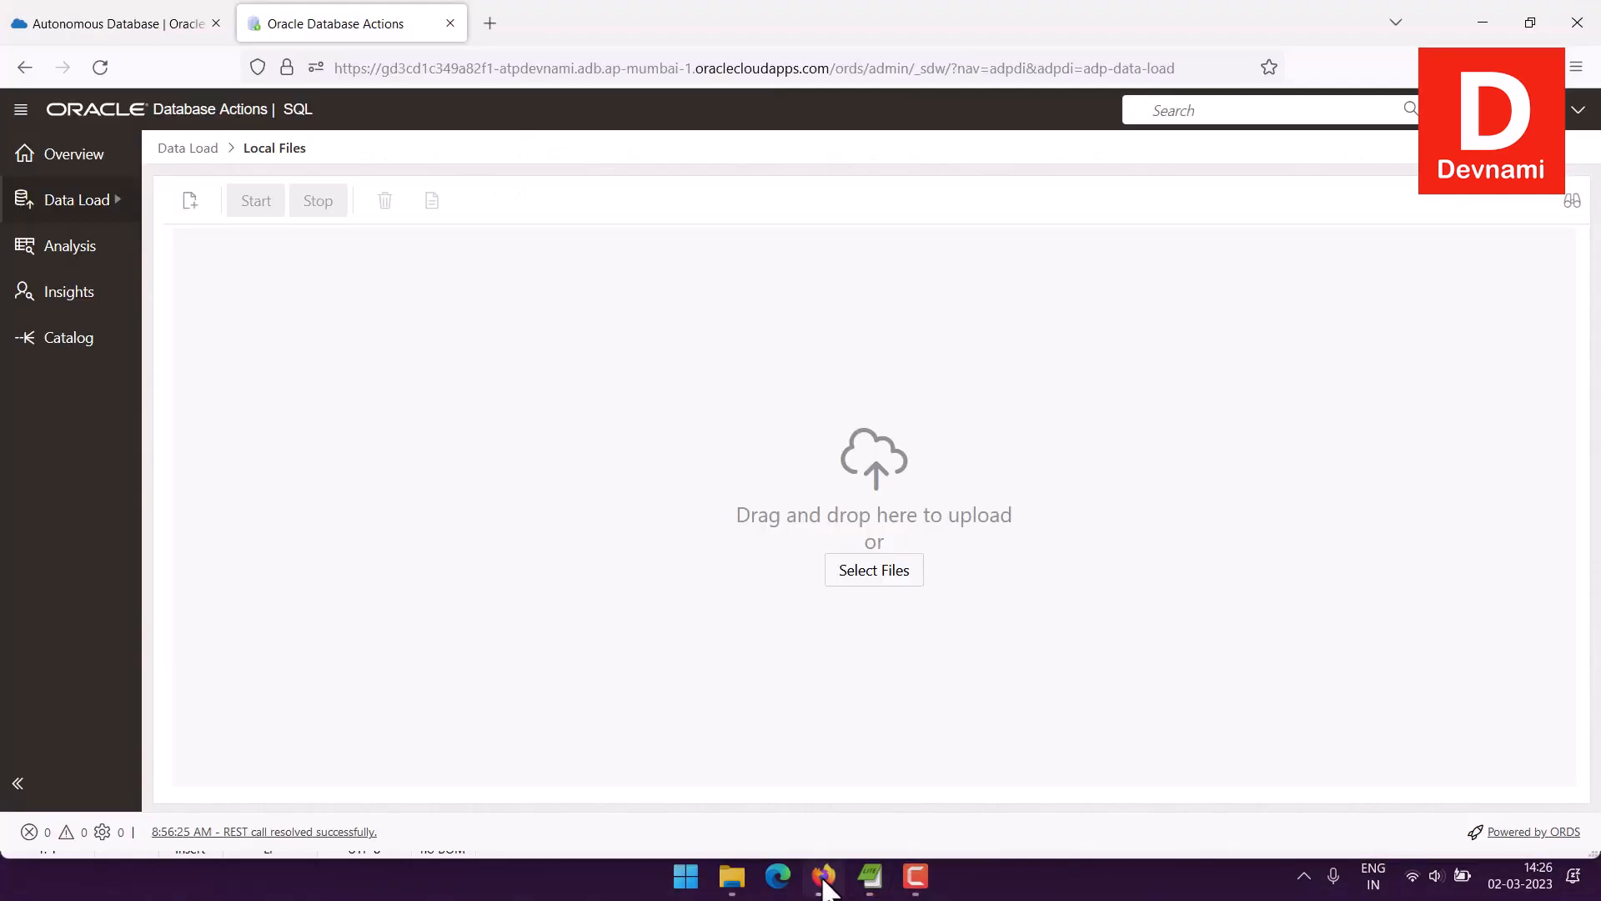
left_click(873, 878)
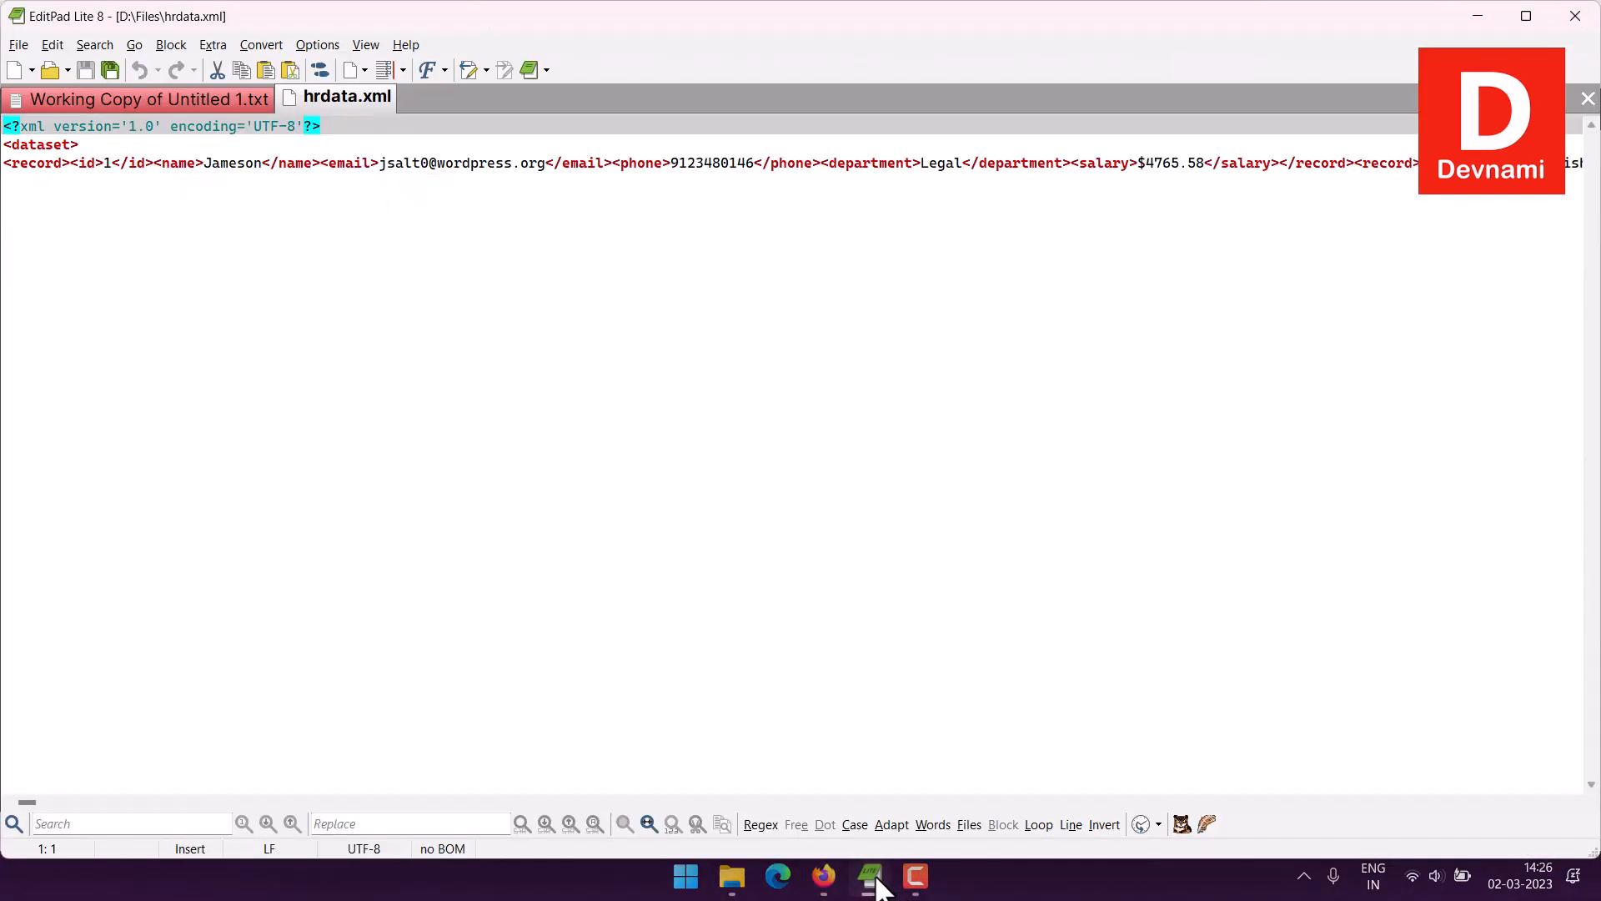
left_click(872, 879)
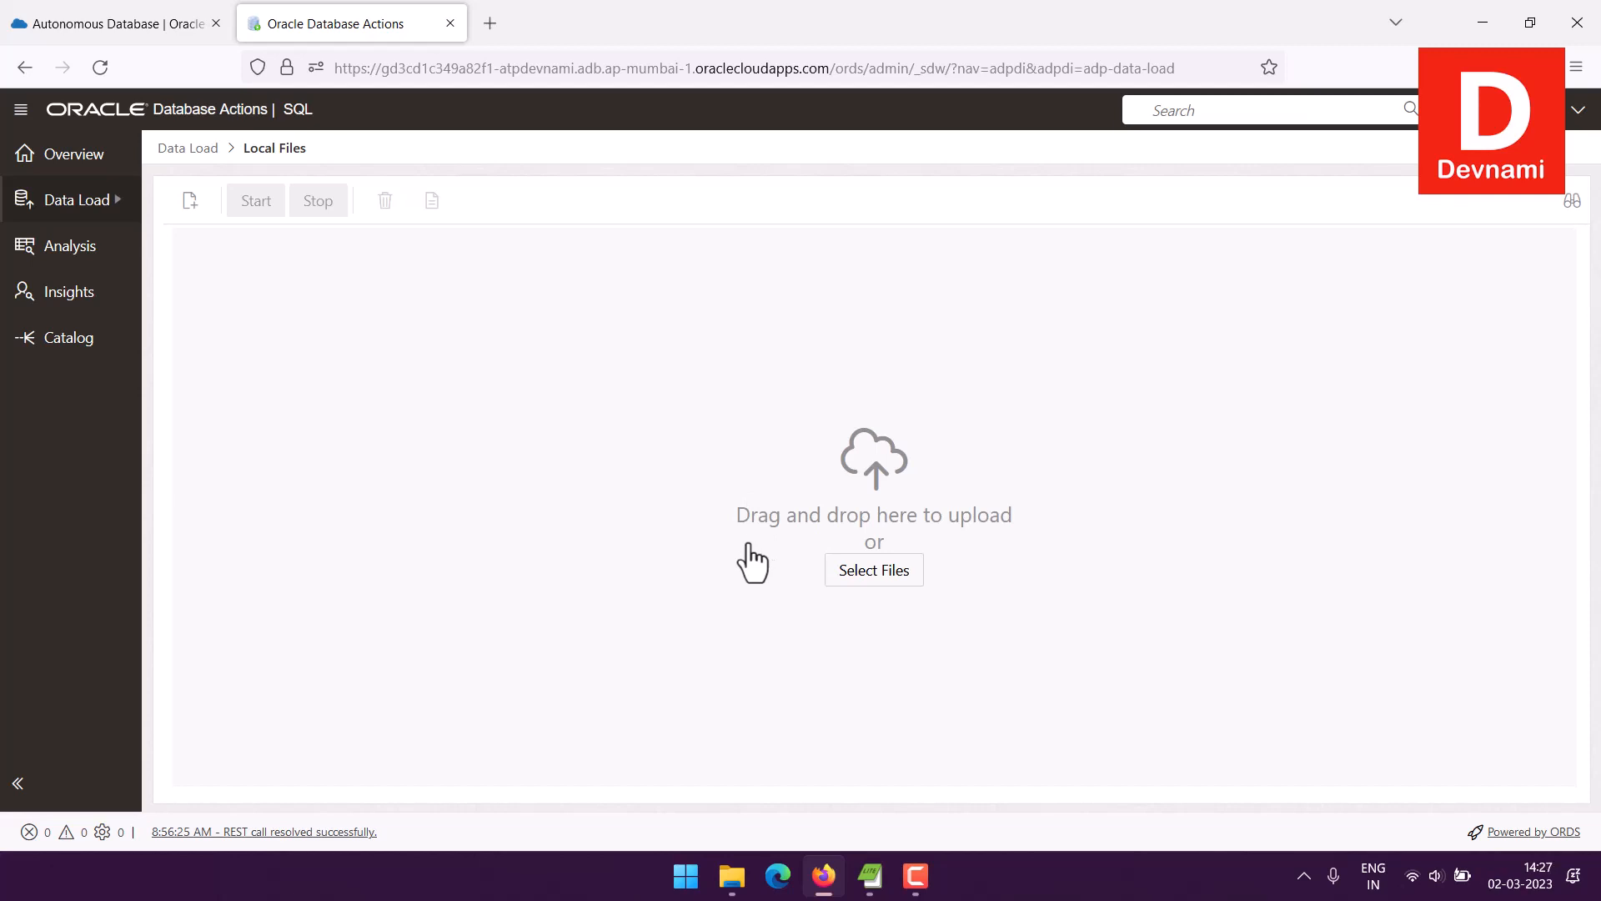
left_click(846, 568)
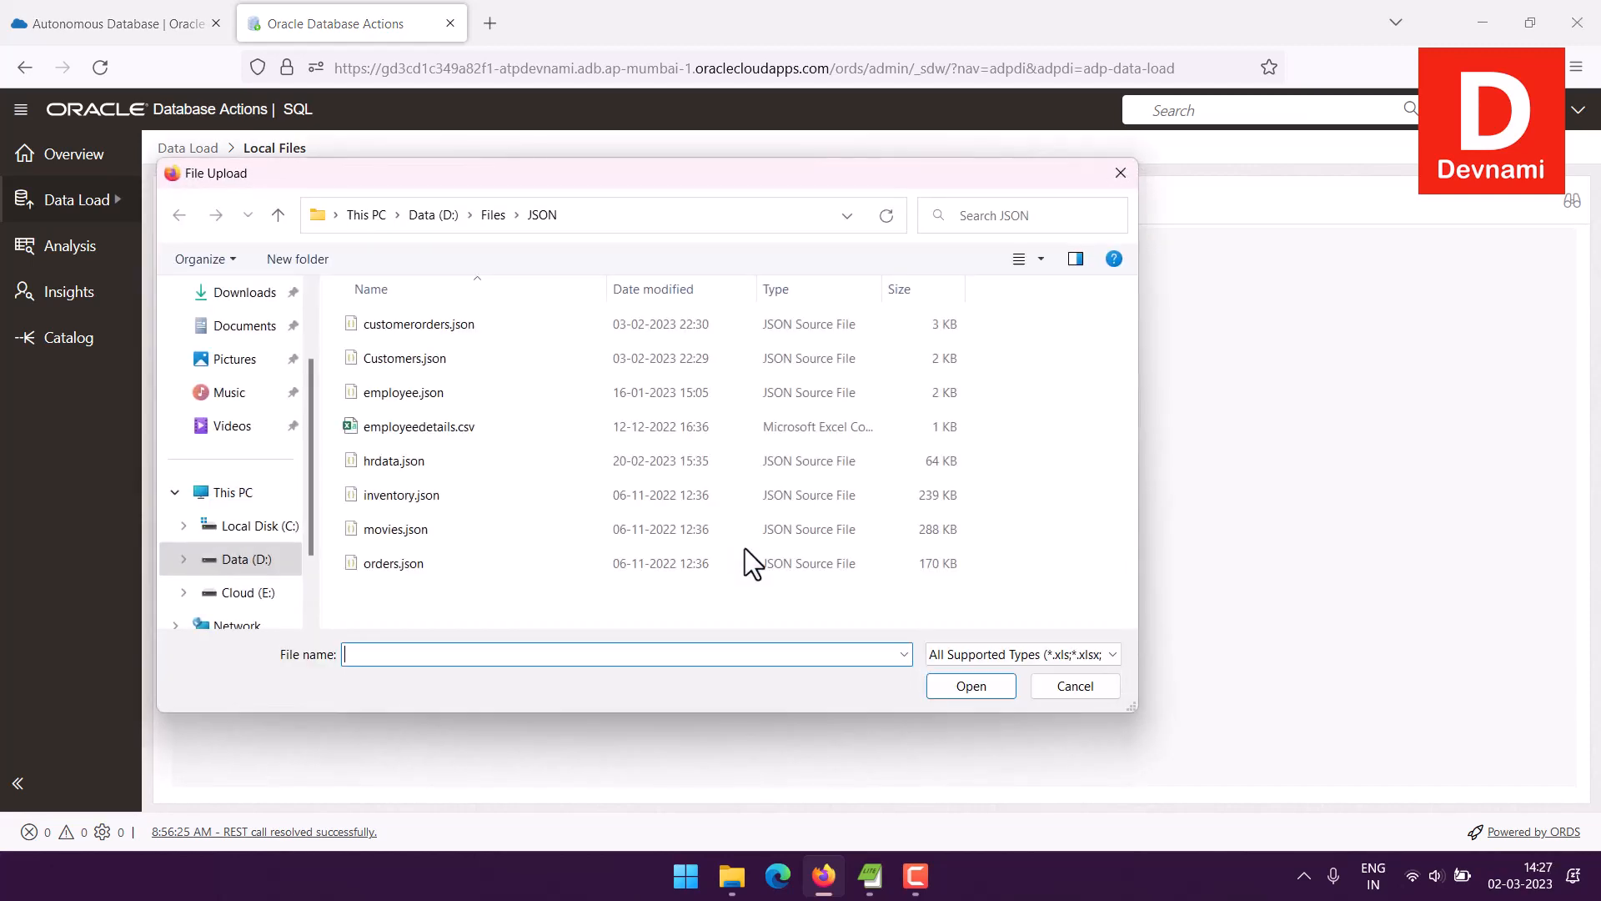
left_click(490, 216)
scroll(499, 359, "down", 3)
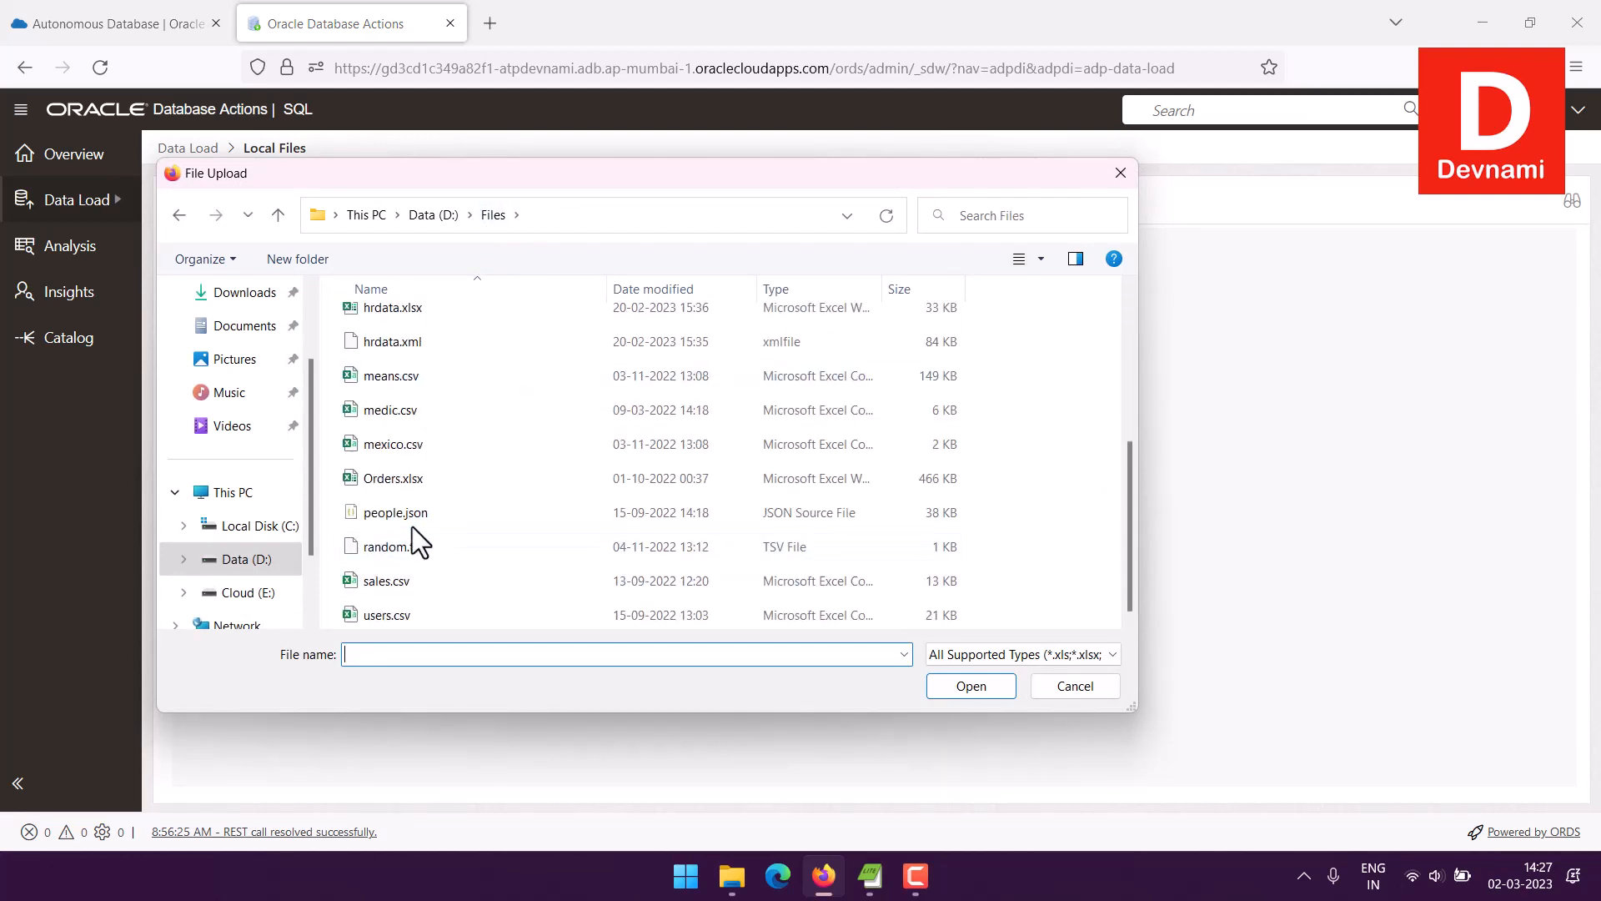
left_click(1039, 654)
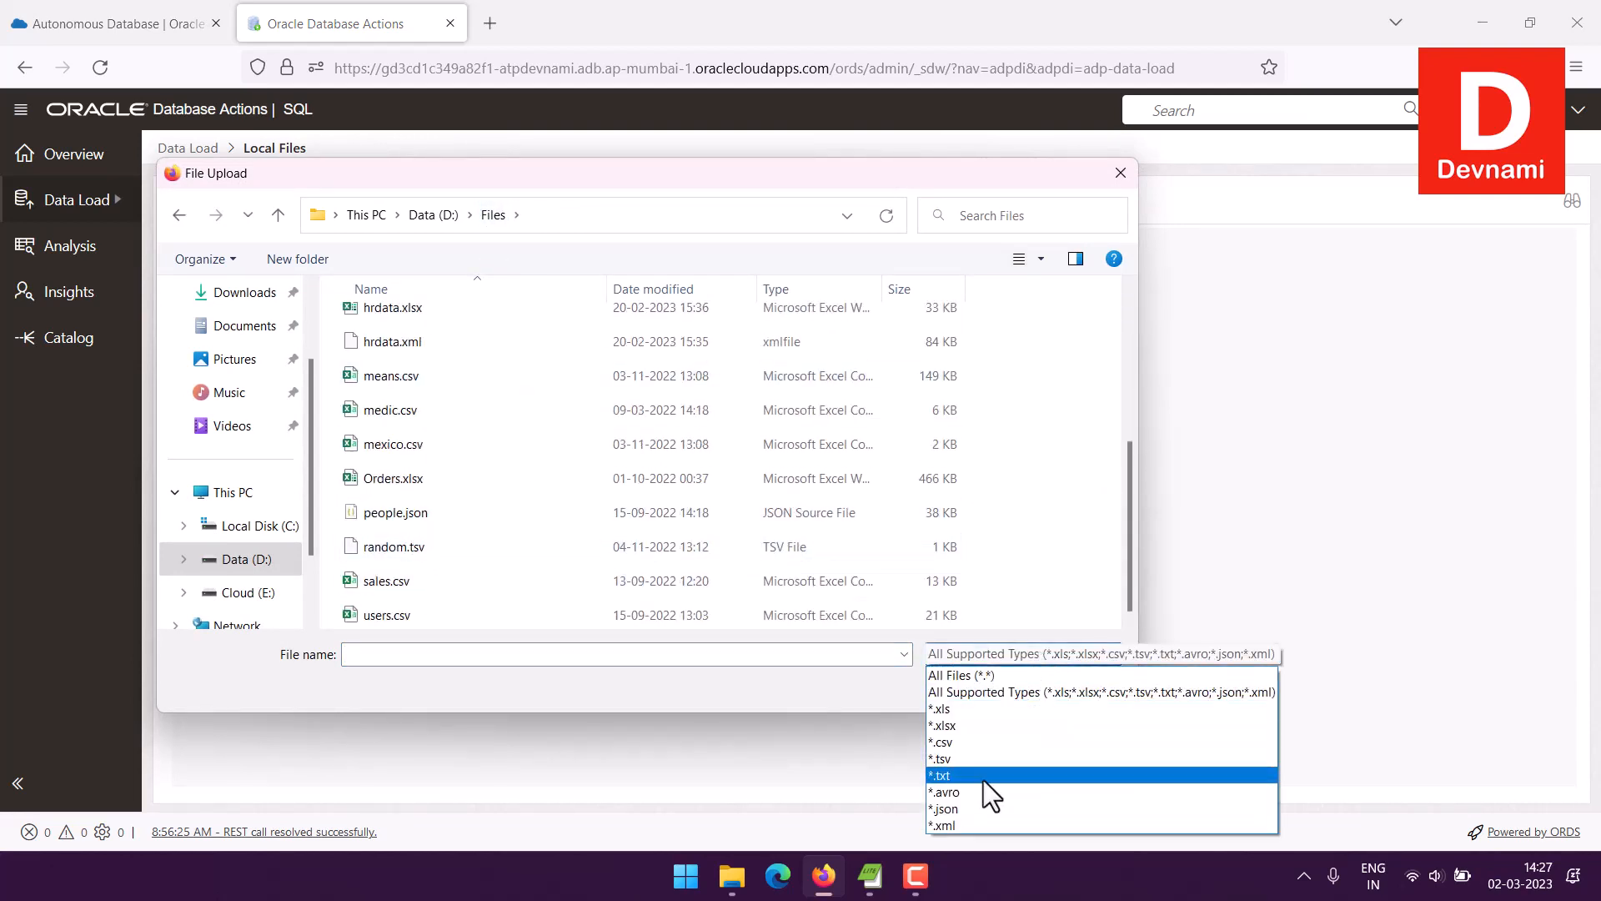
left_click(973, 826)
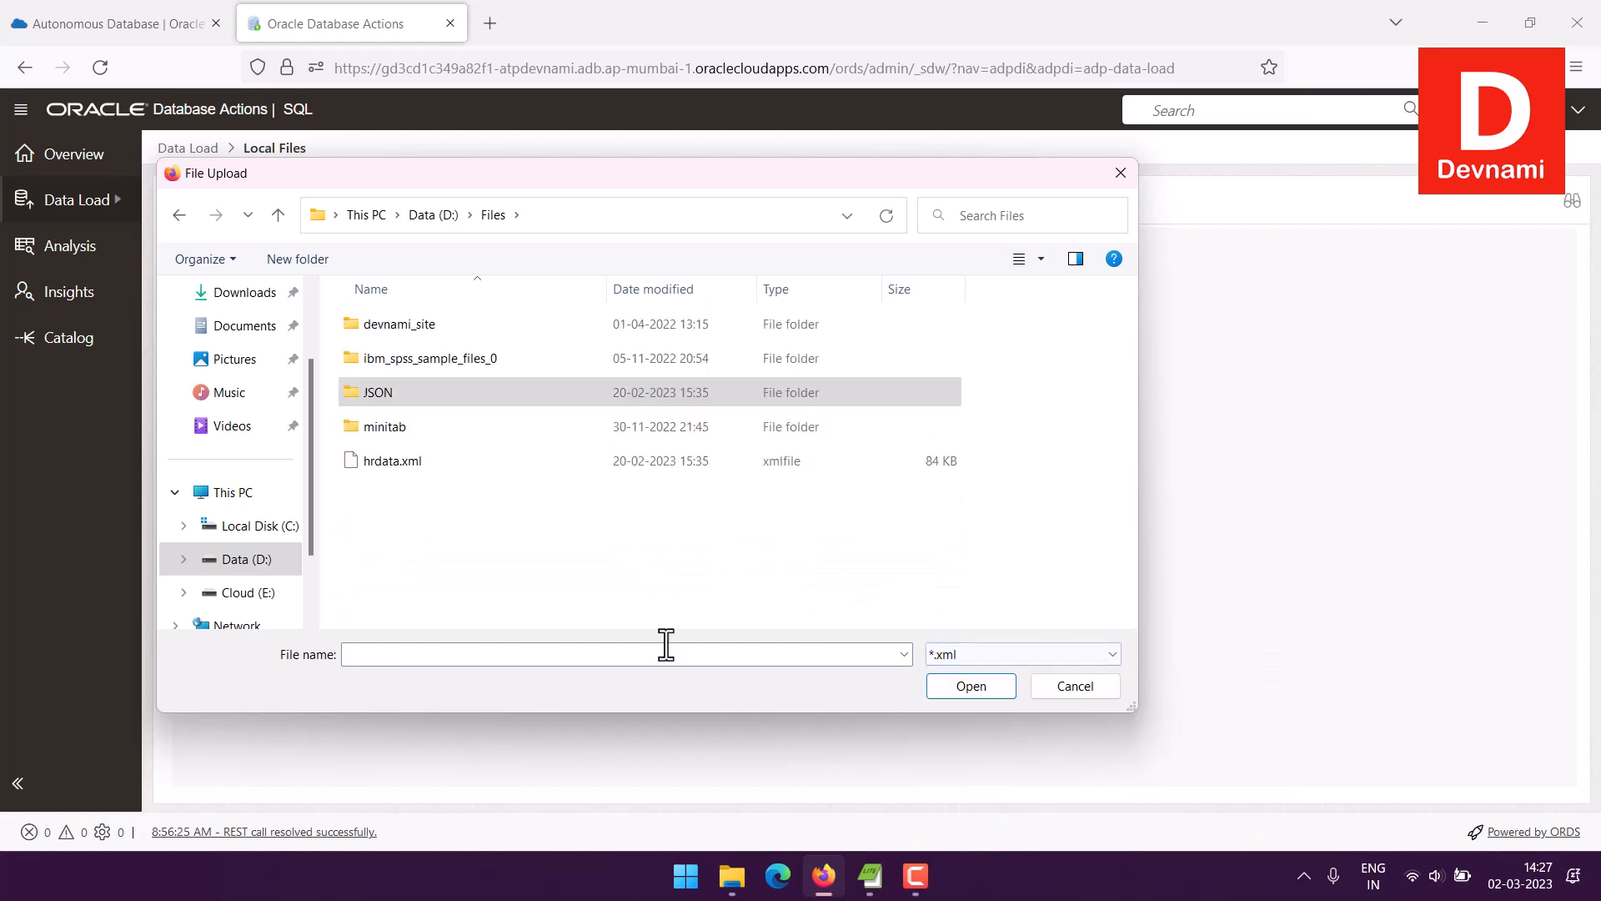
left_click(390, 463)
left_click(960, 689)
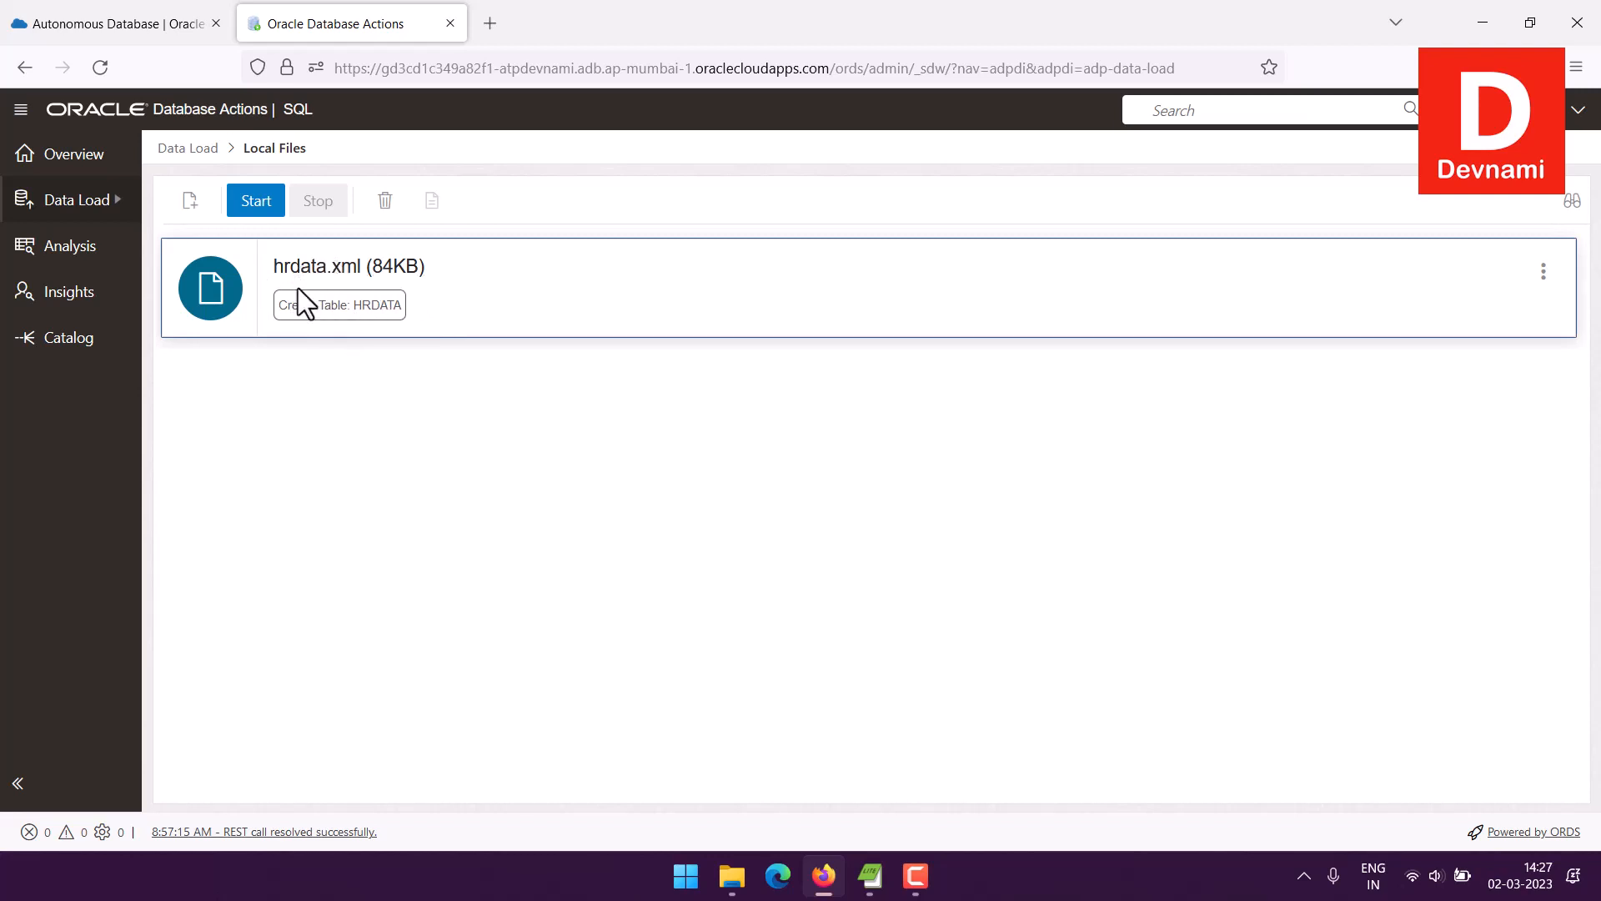
Step: Open the load settings for hrdata.xml and name the table to create USERS
left_click(1544, 272)
left_click(1509, 305)
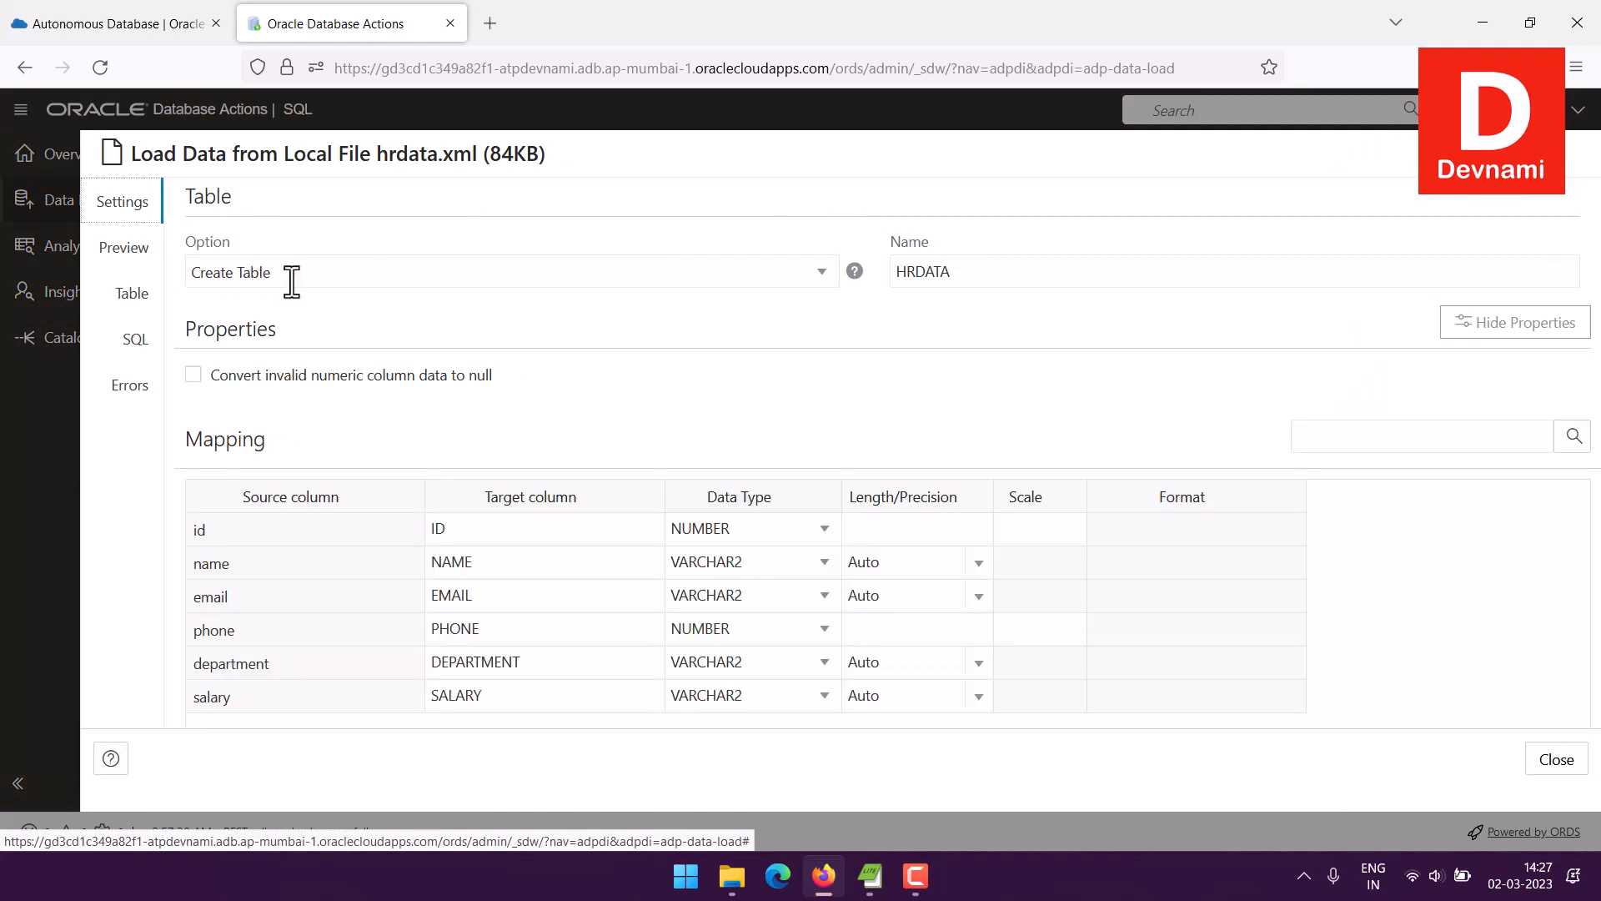
left_click(981, 276)
left_click_drag(981, 276, 896, 263)
type("USERS")
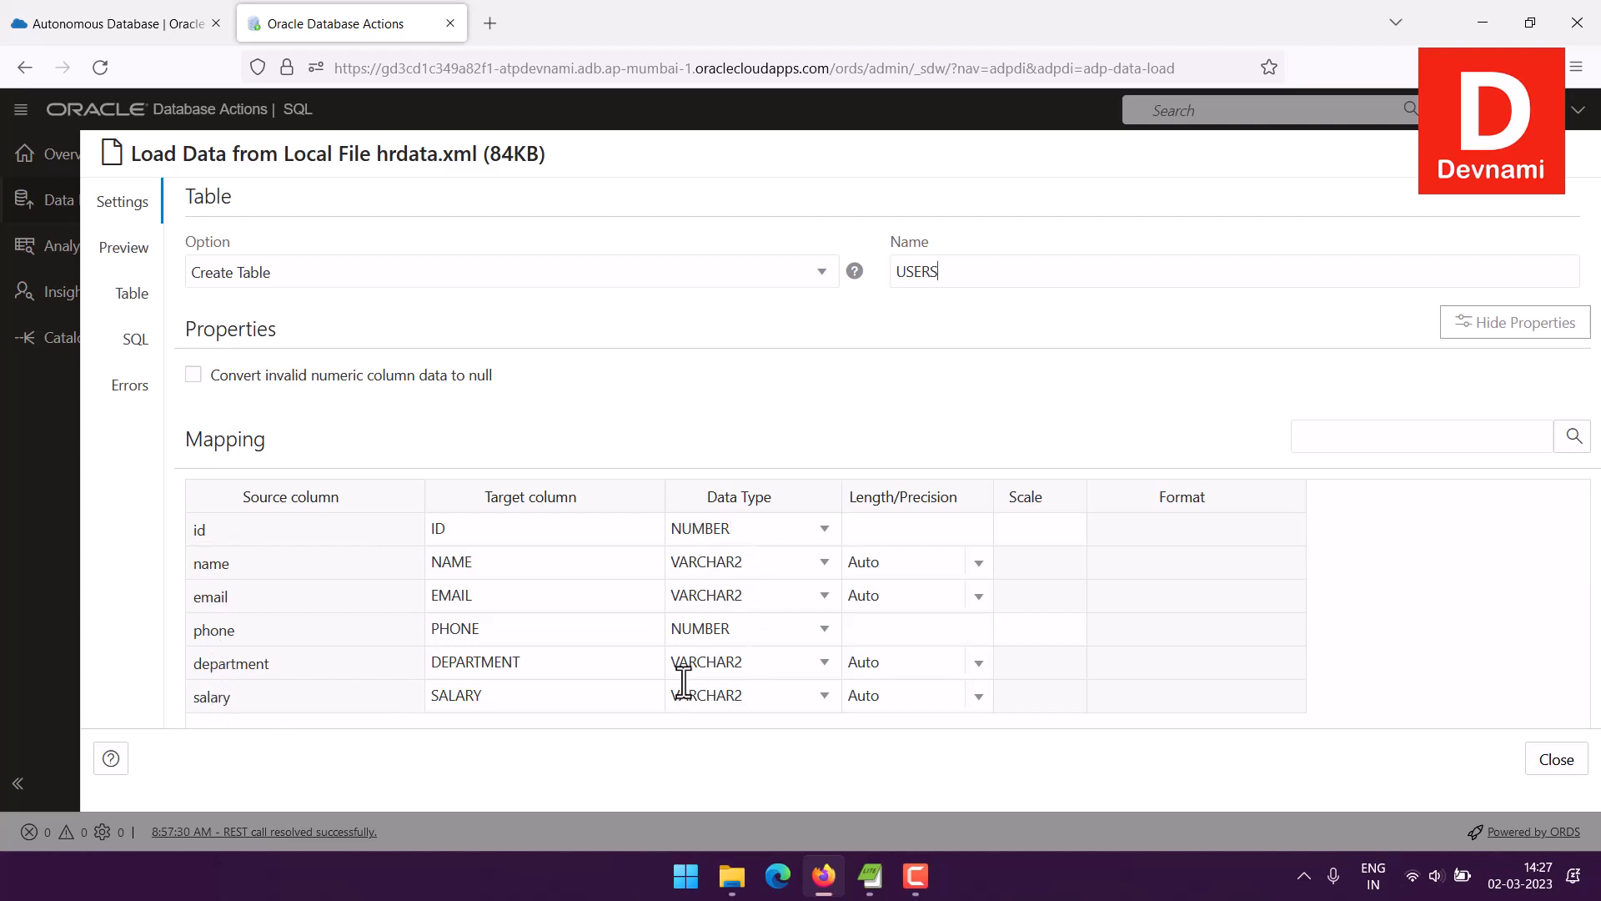
Step: Examine the data types offered for the salary column in the mapping without choosing another one
left_click(823, 695)
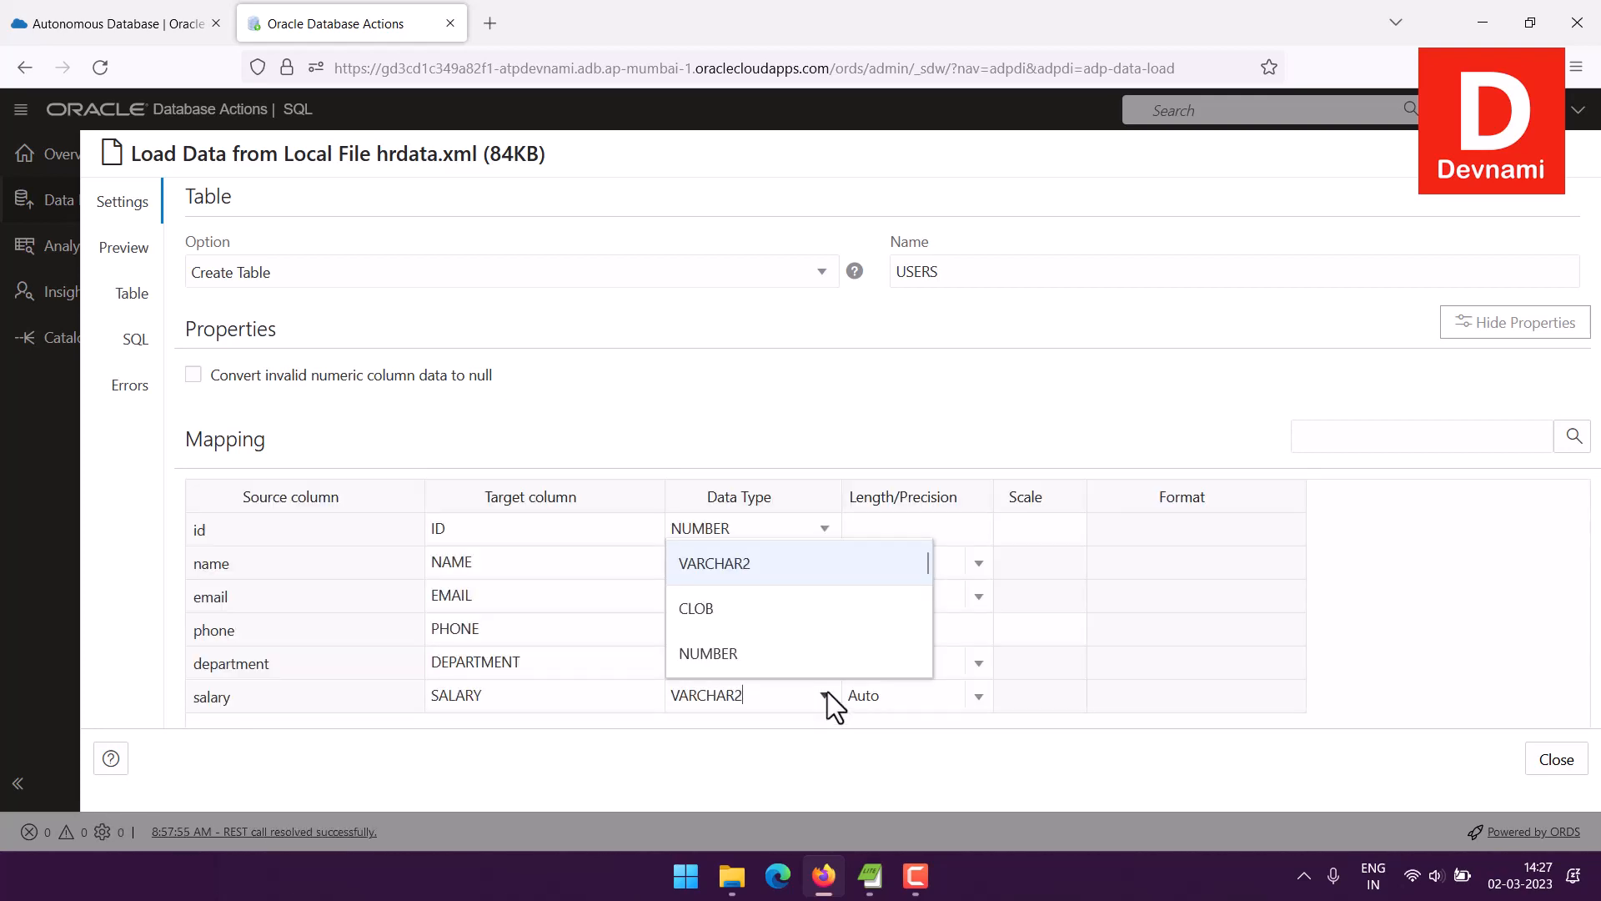
scroll(884, 572, "down", 5)
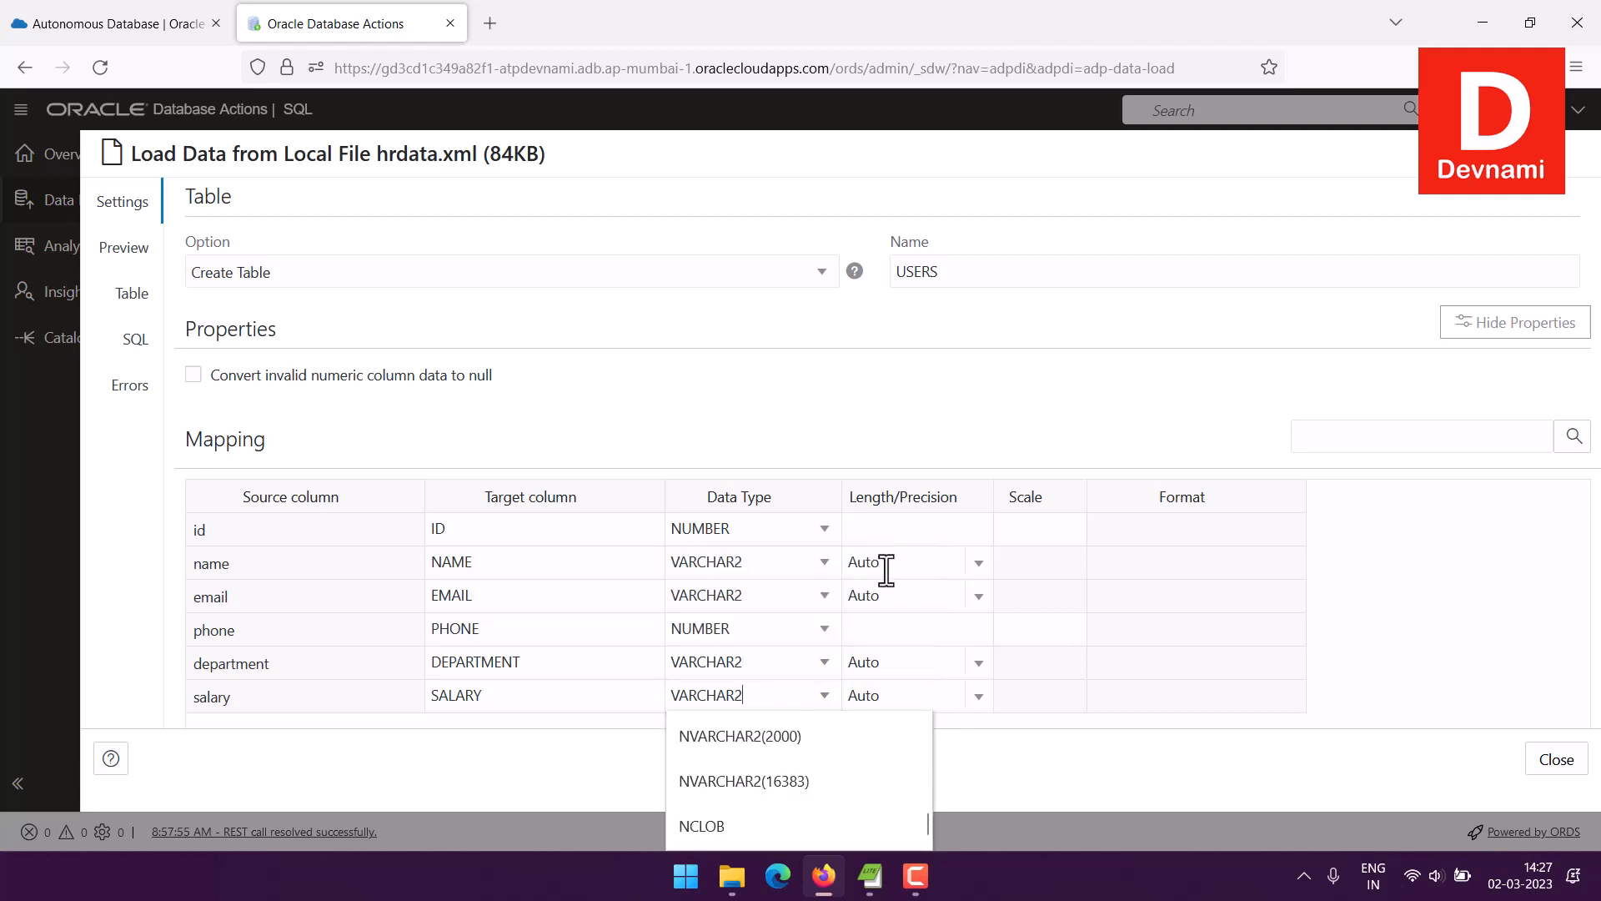
scroll(897, 787, "down", 2)
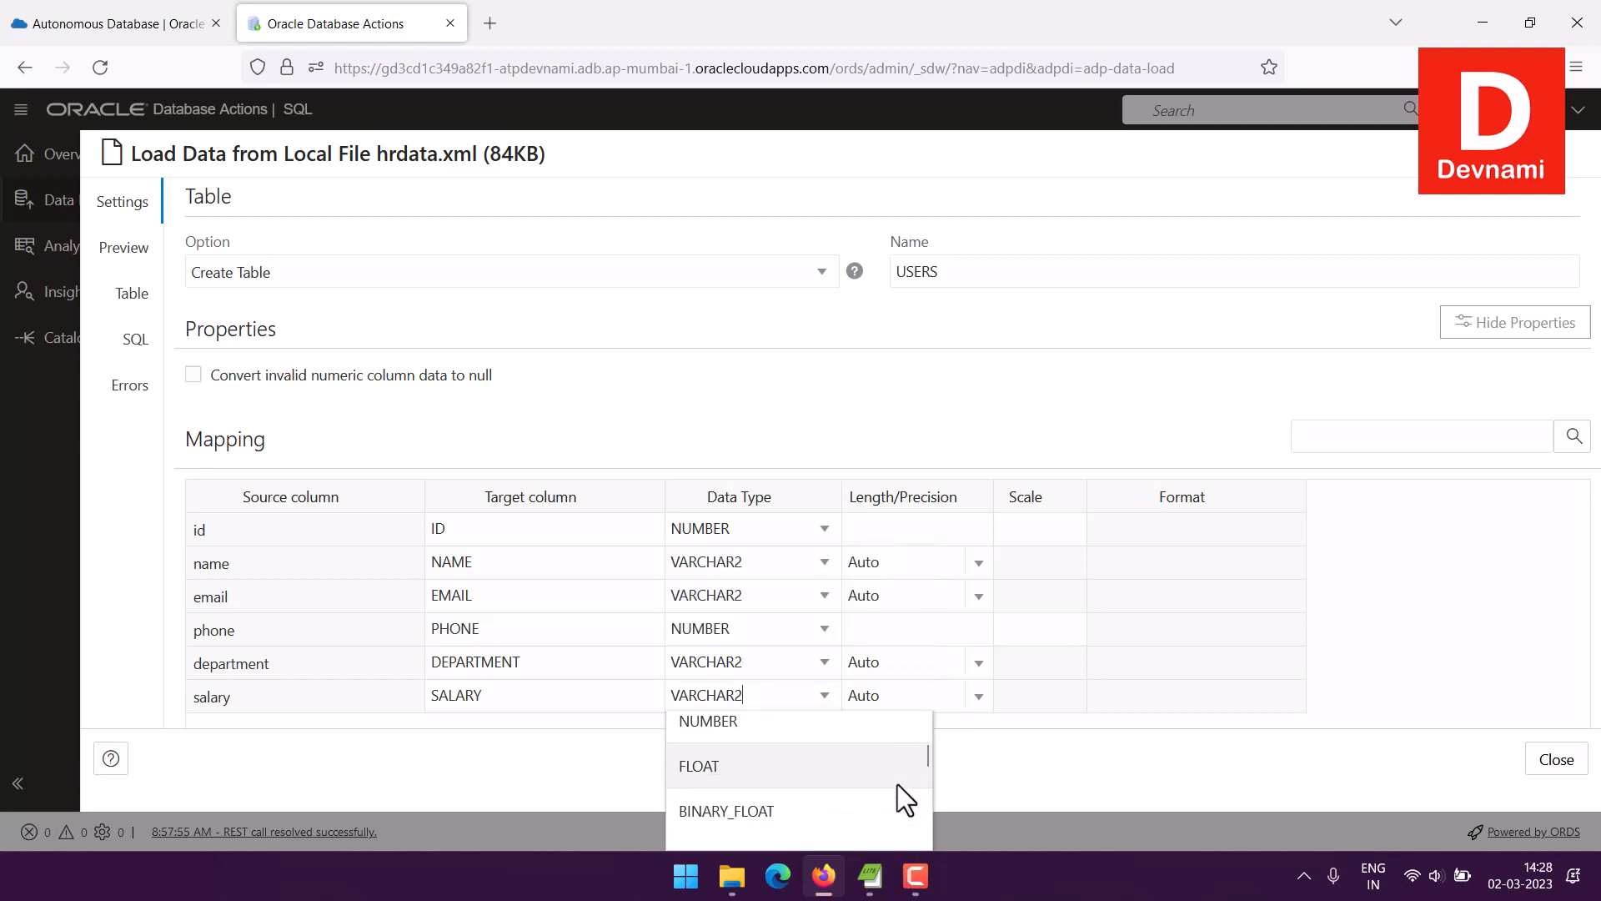
scroll(898, 784, "up", 2)
scroll(898, 783, "down", 4)
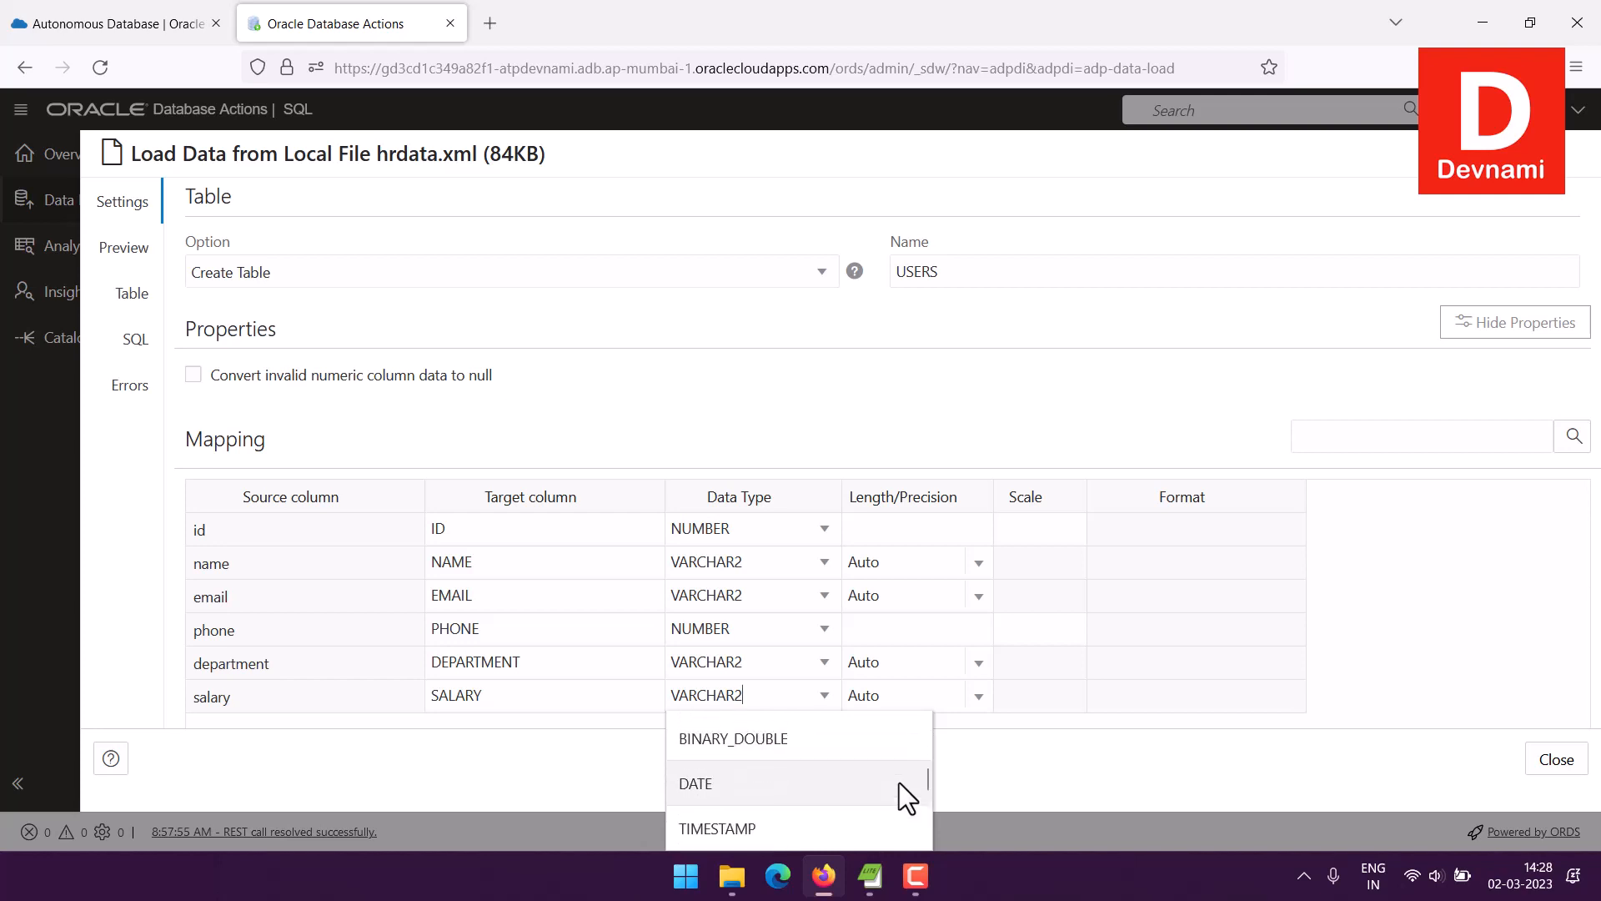
scroll(899, 782, "down", 5)
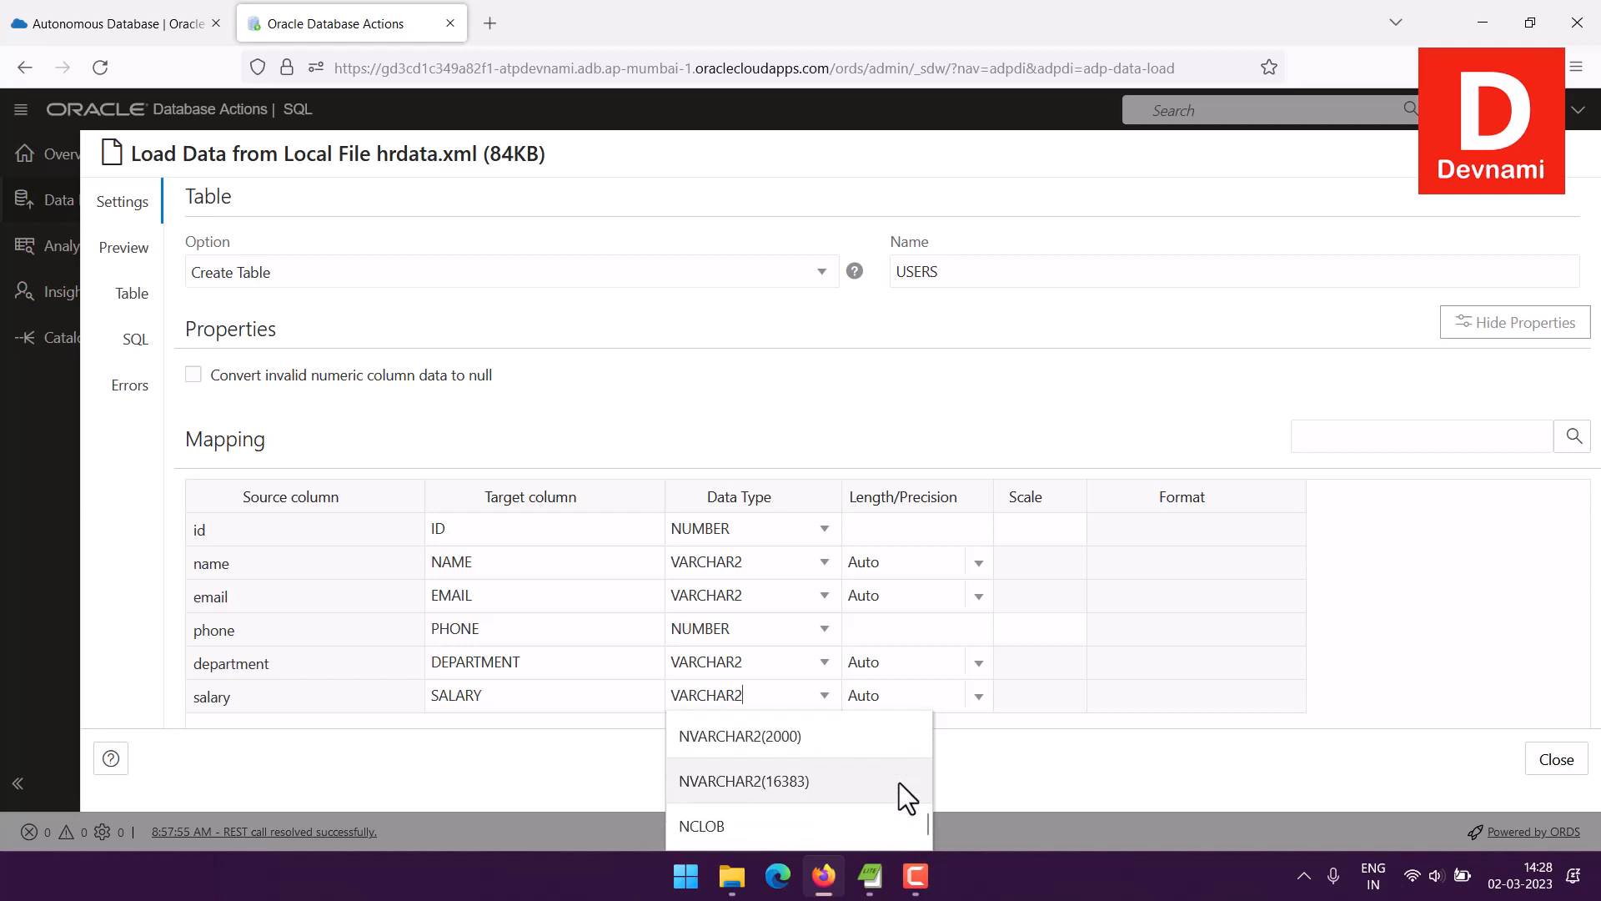
scroll(899, 782, "up", 5)
left_click(1101, 769)
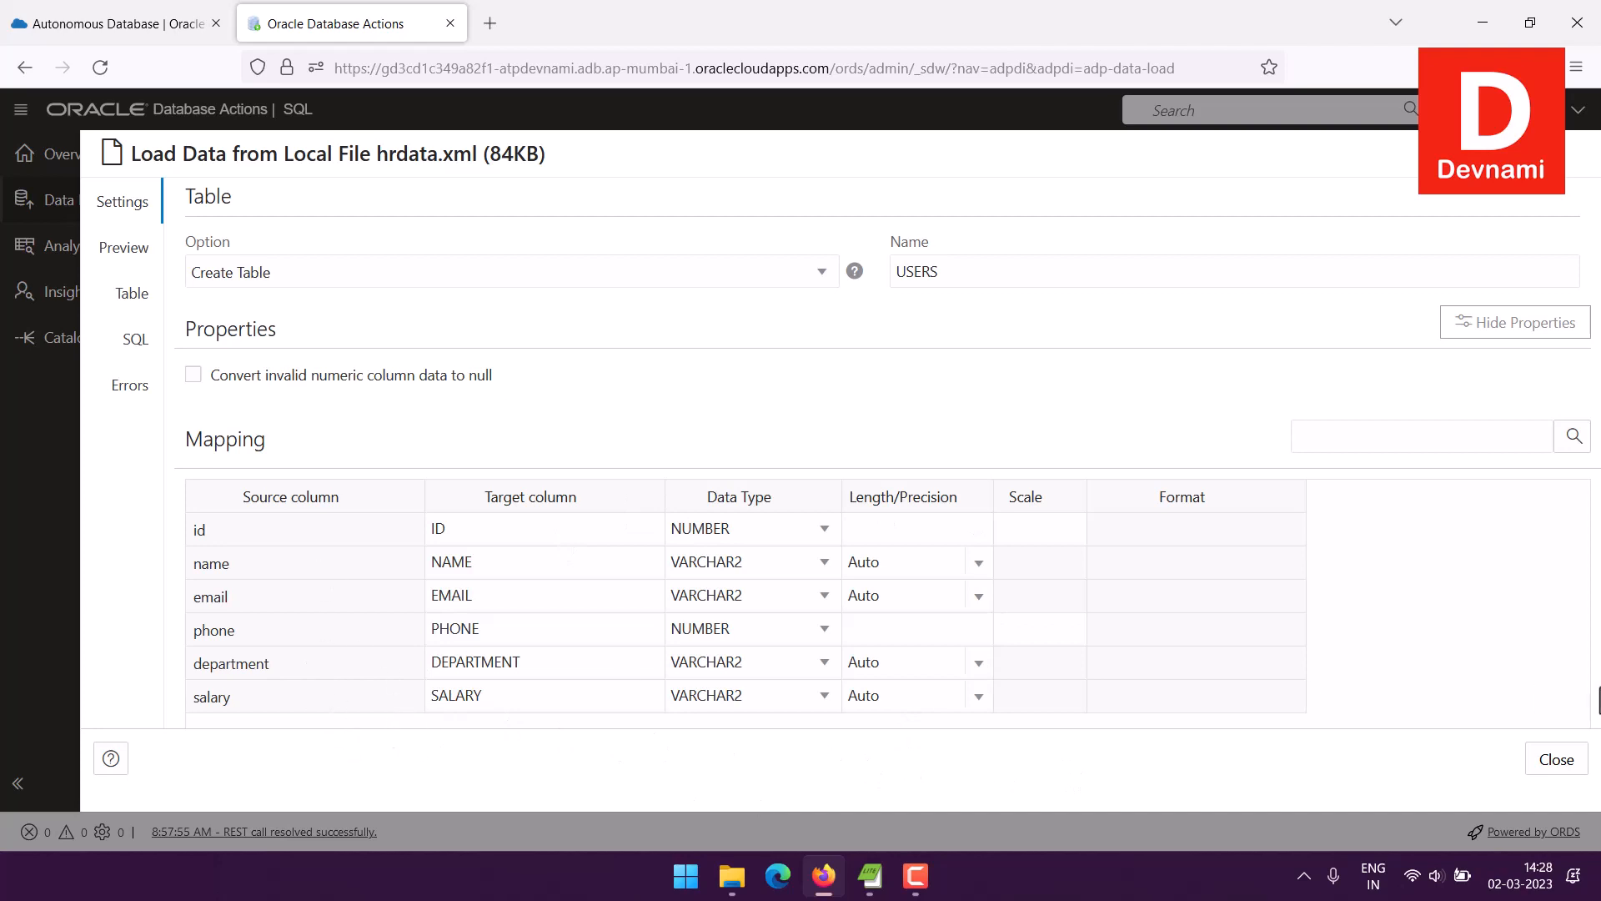
Step: Close the load settings and run the data load job for hrdata.xml
left_click(1574, 758)
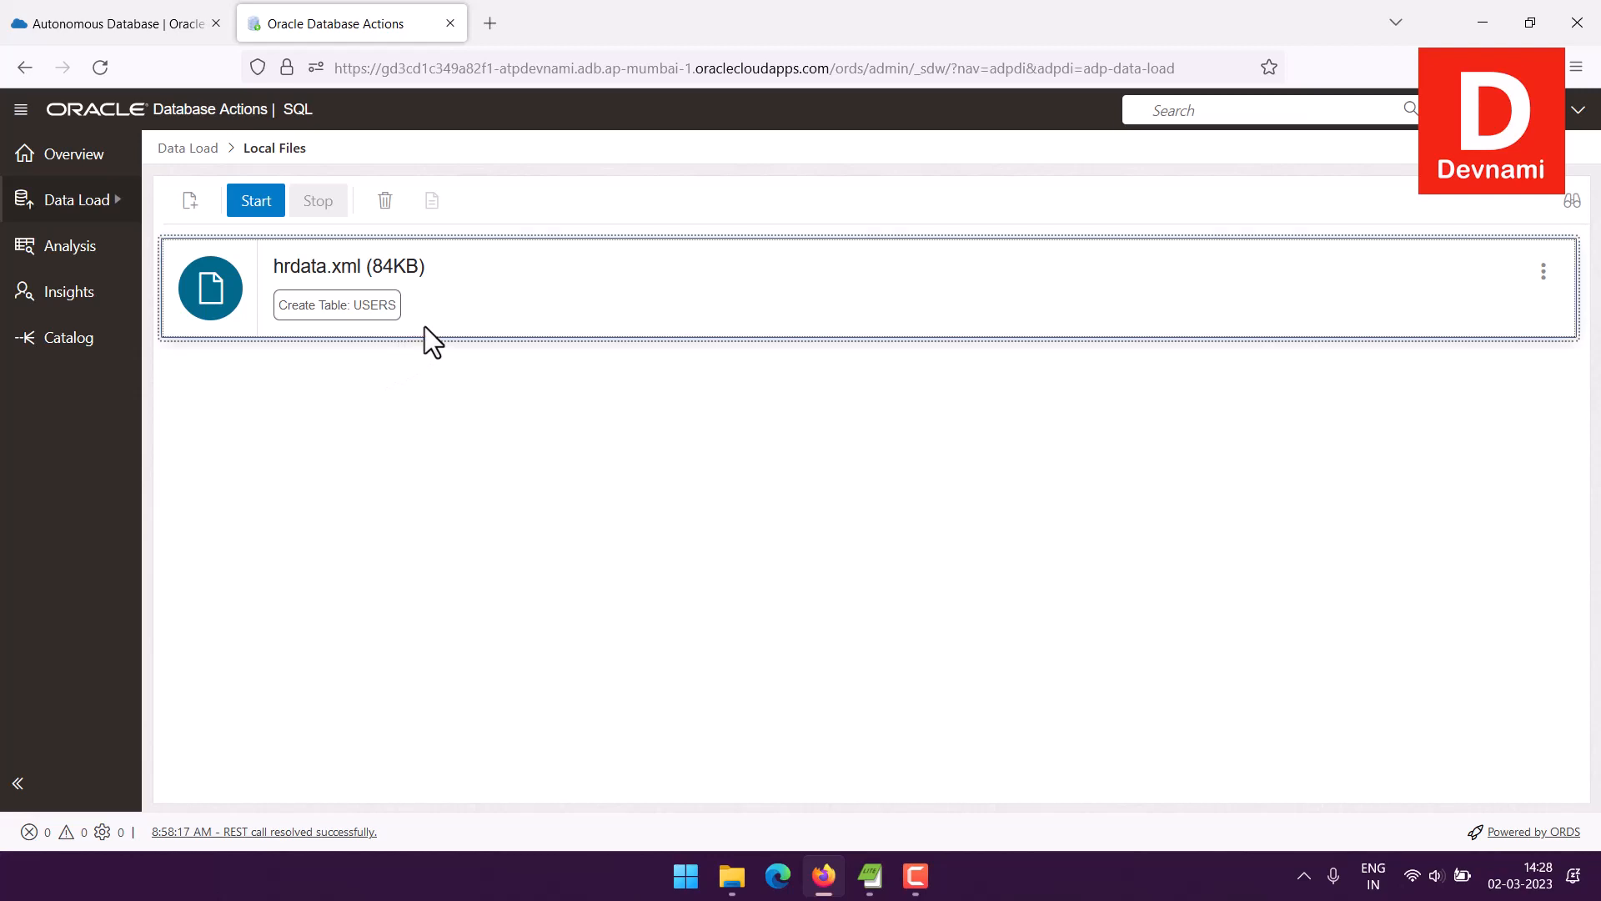
left_click(256, 201)
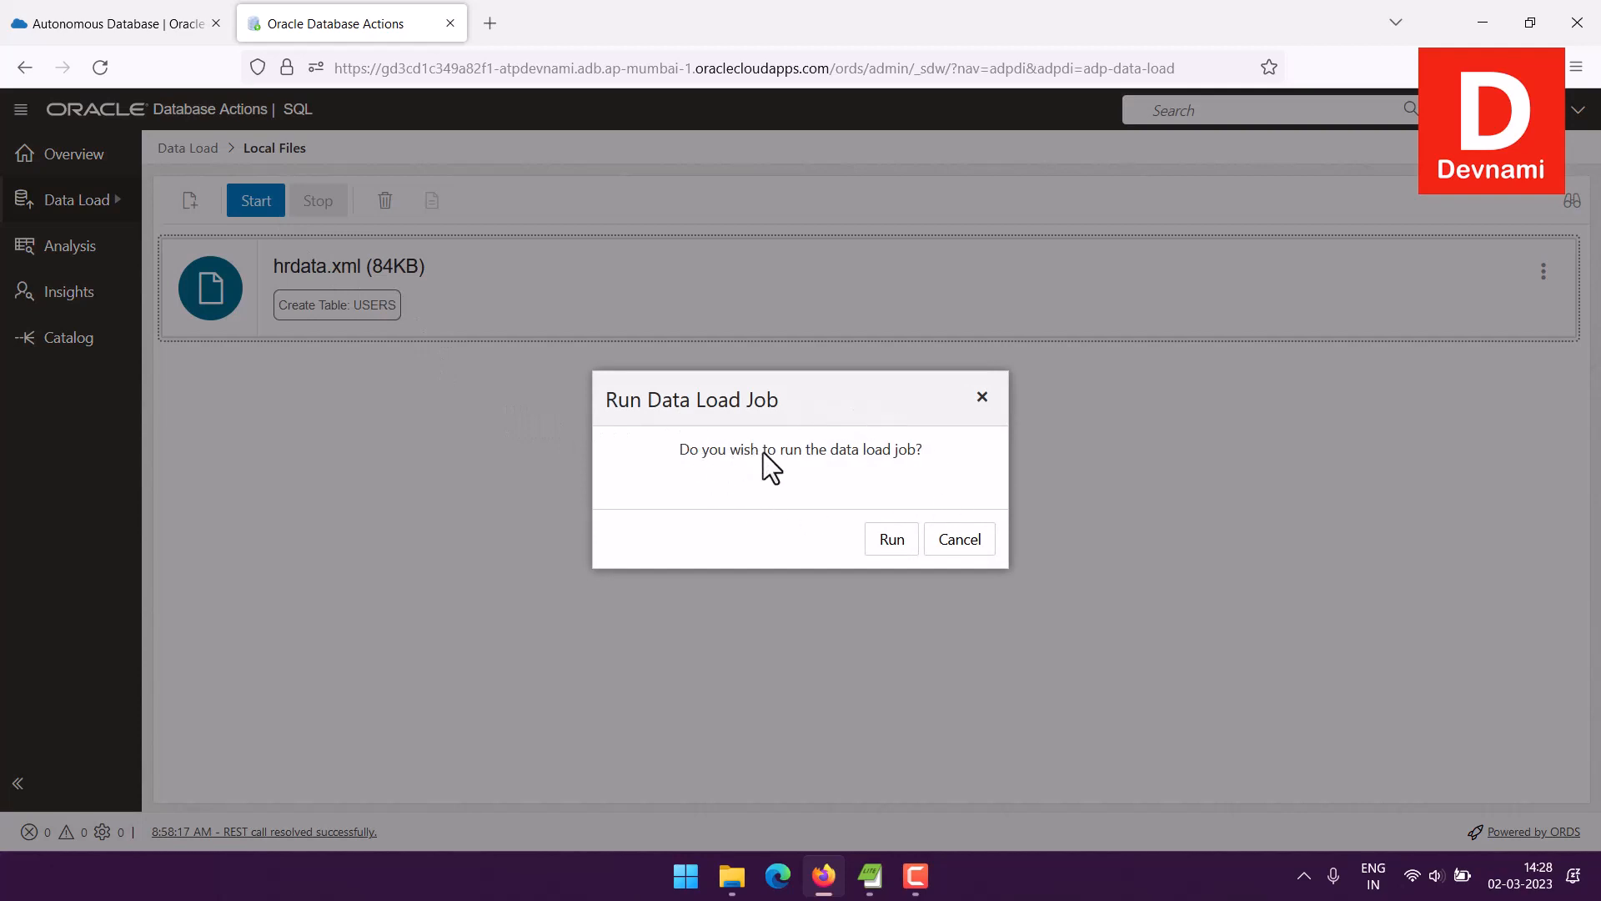
left_click(892, 543)
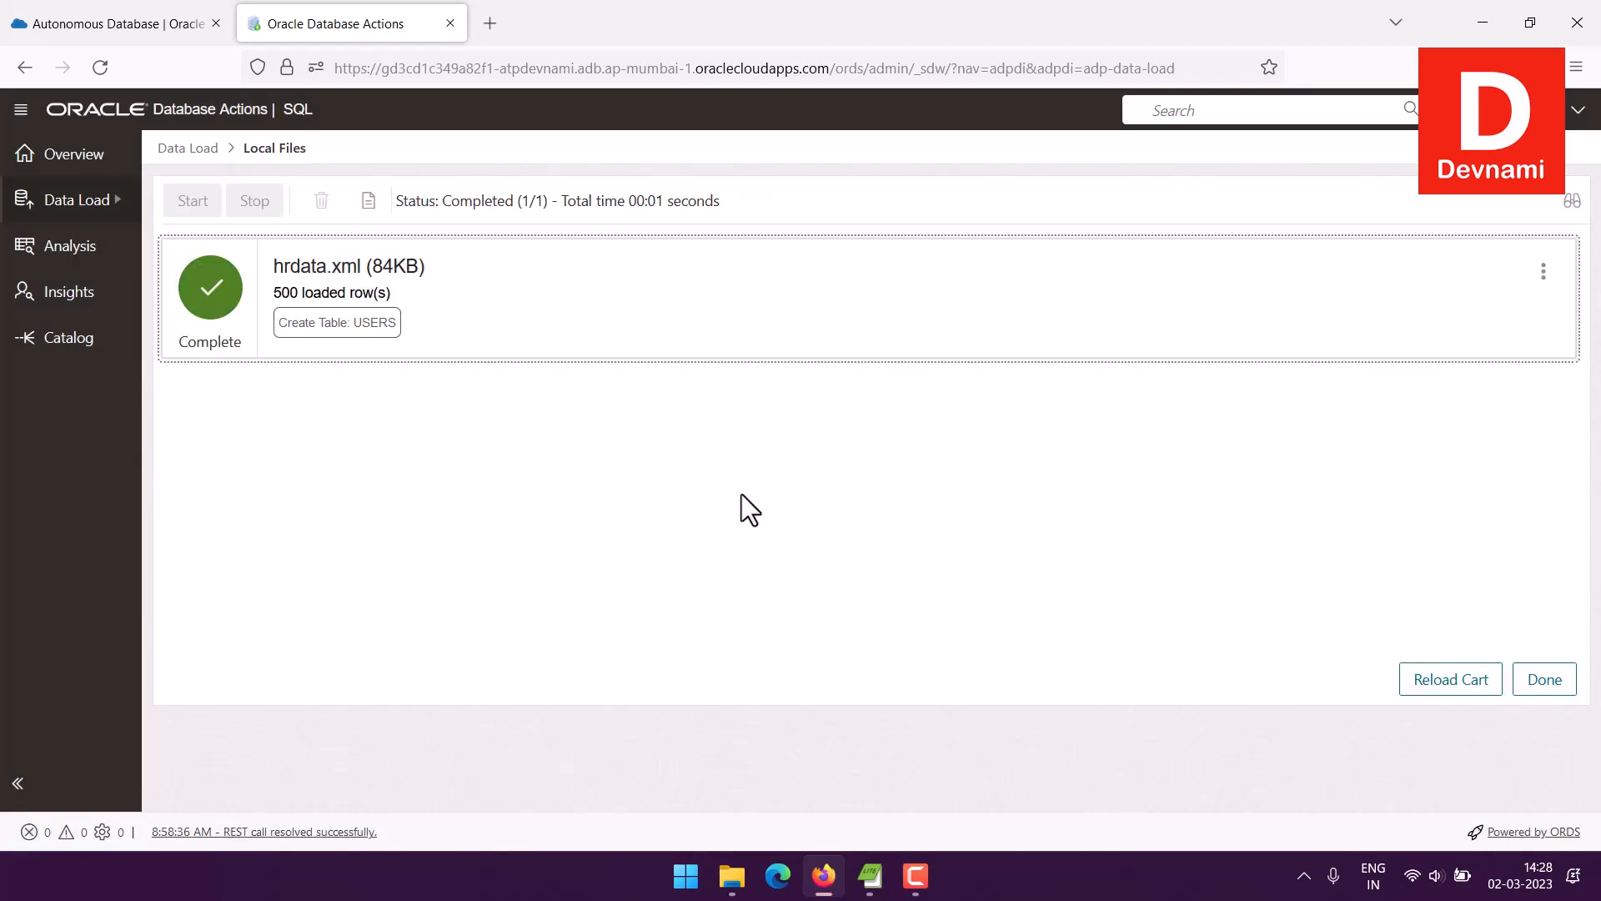
mouse_move(207, 355)
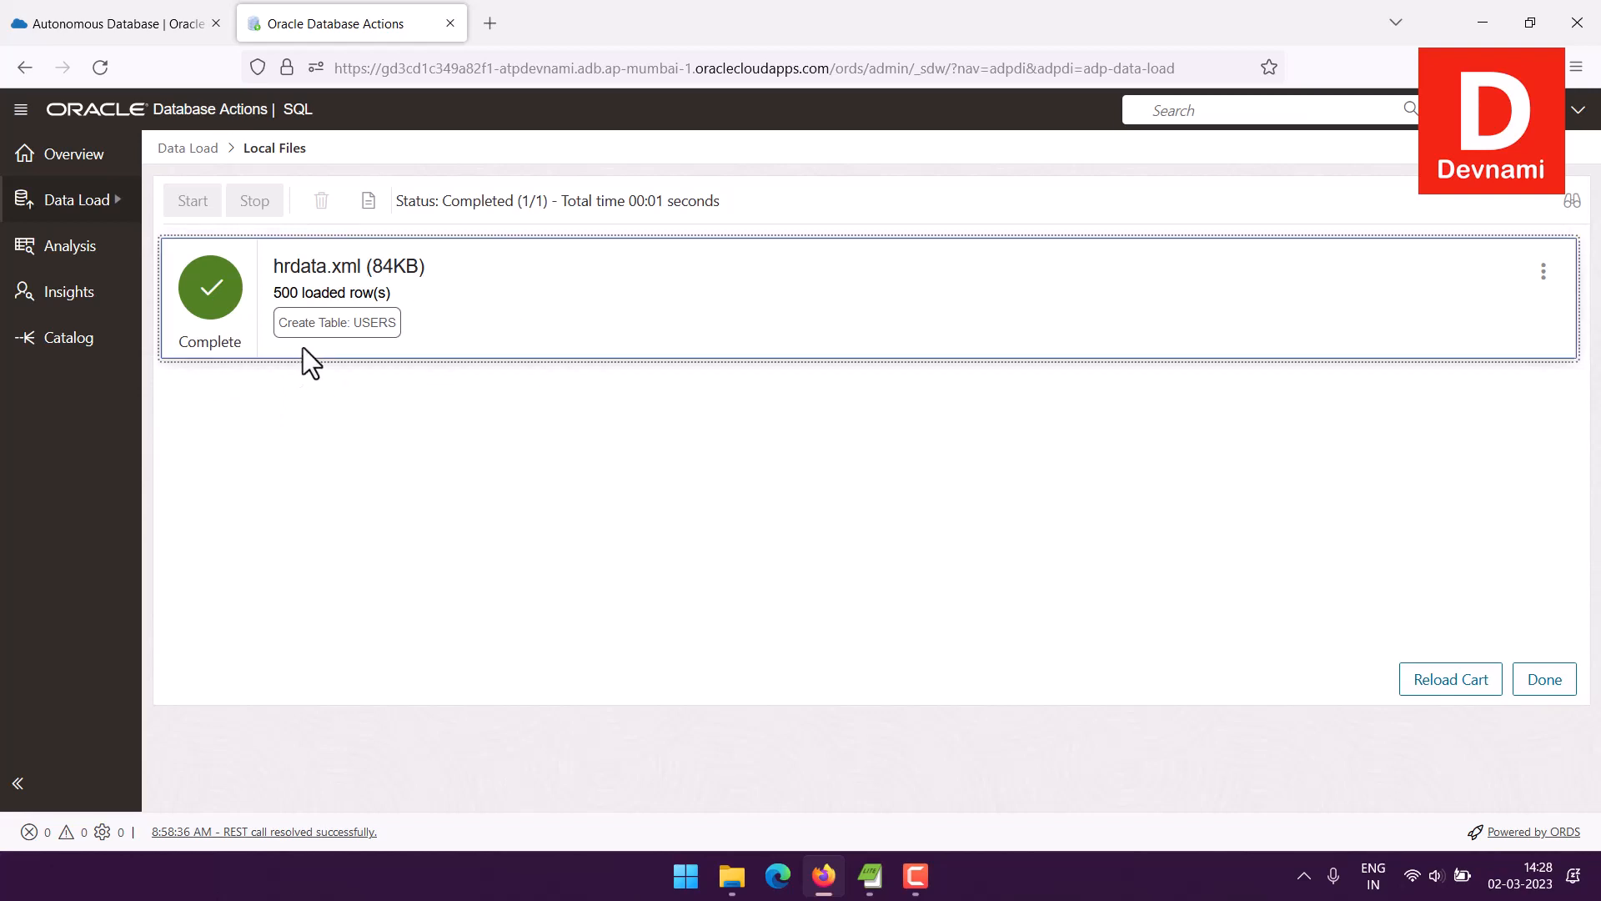
Step: Open the SQL worksheet, run SELECT * FROM USERS; and enlarge the query result area
left_click(19, 113)
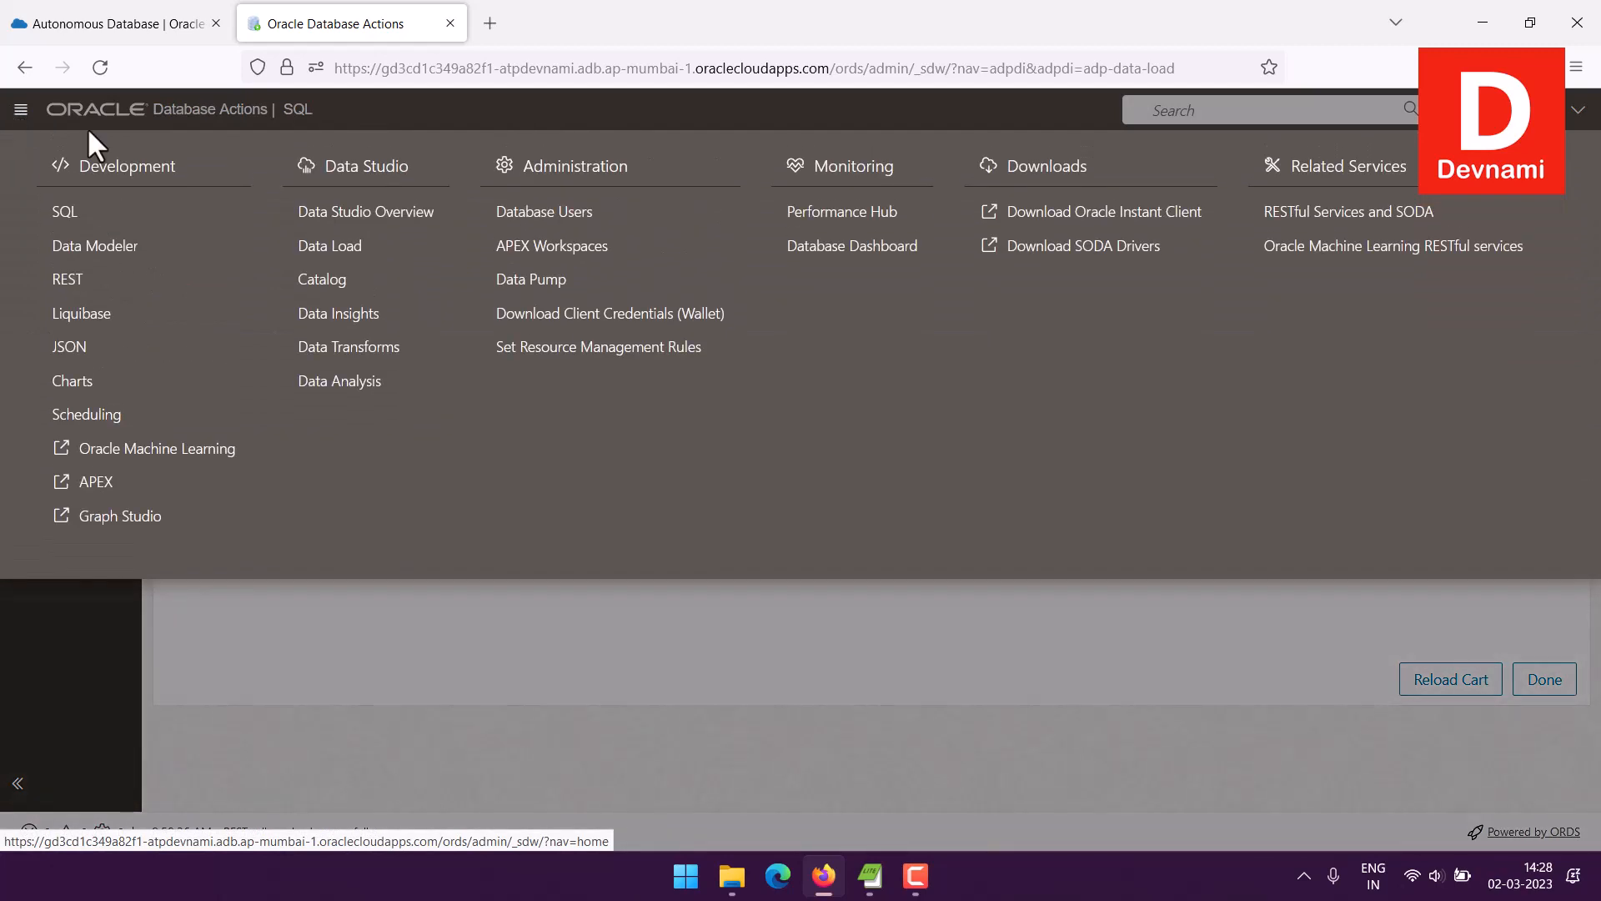
left_click(82, 208)
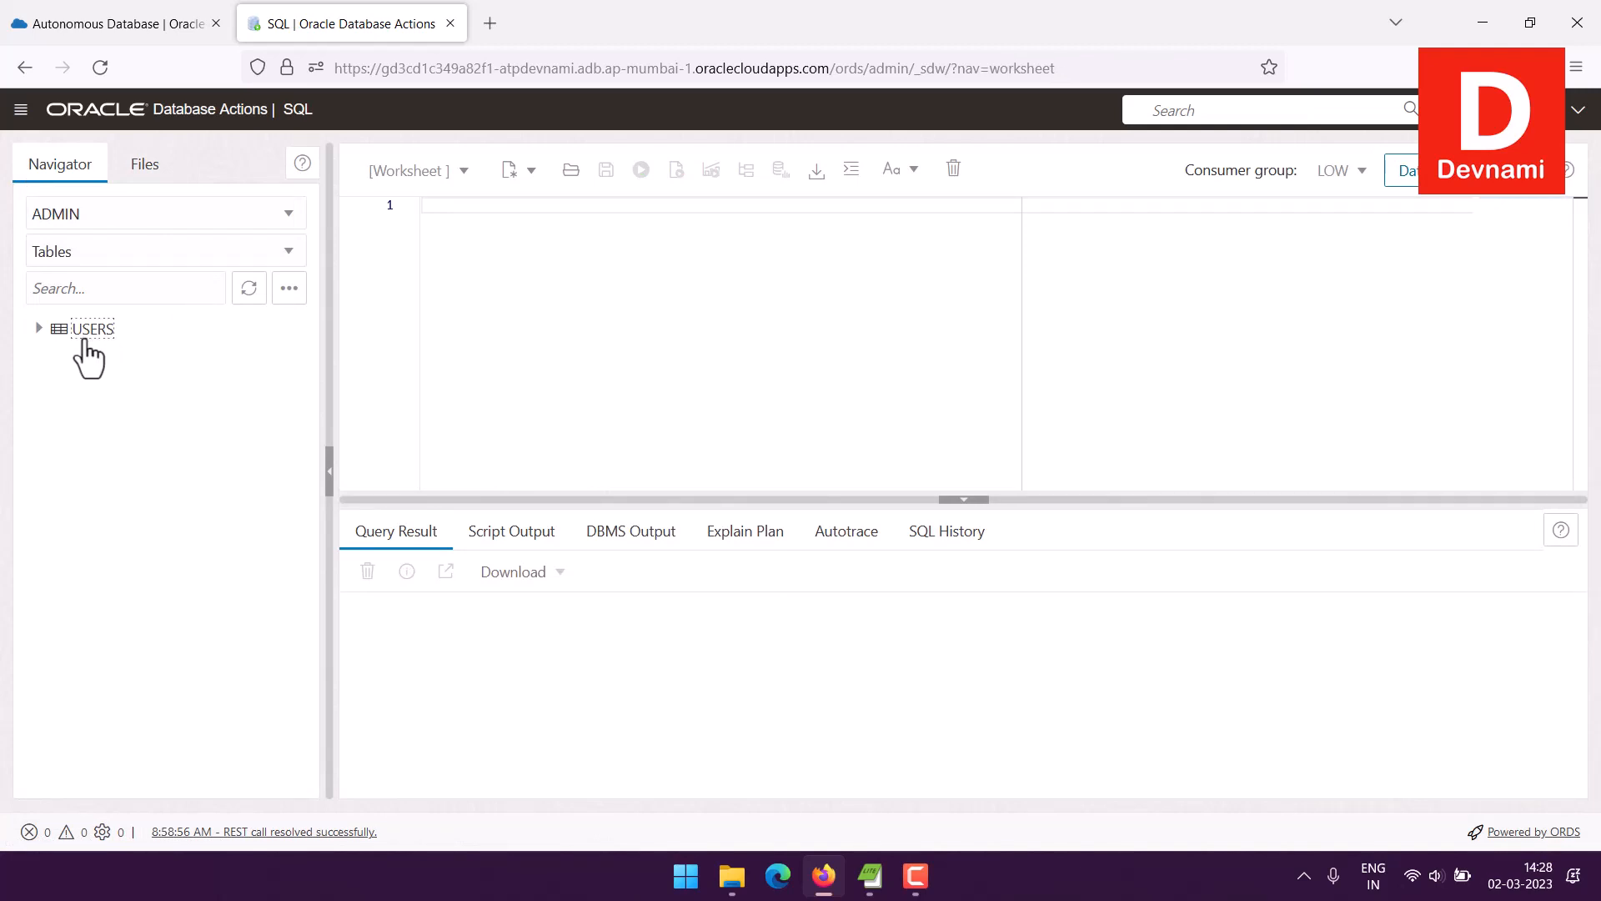
left_click(505, 224)
type("SELECT ")
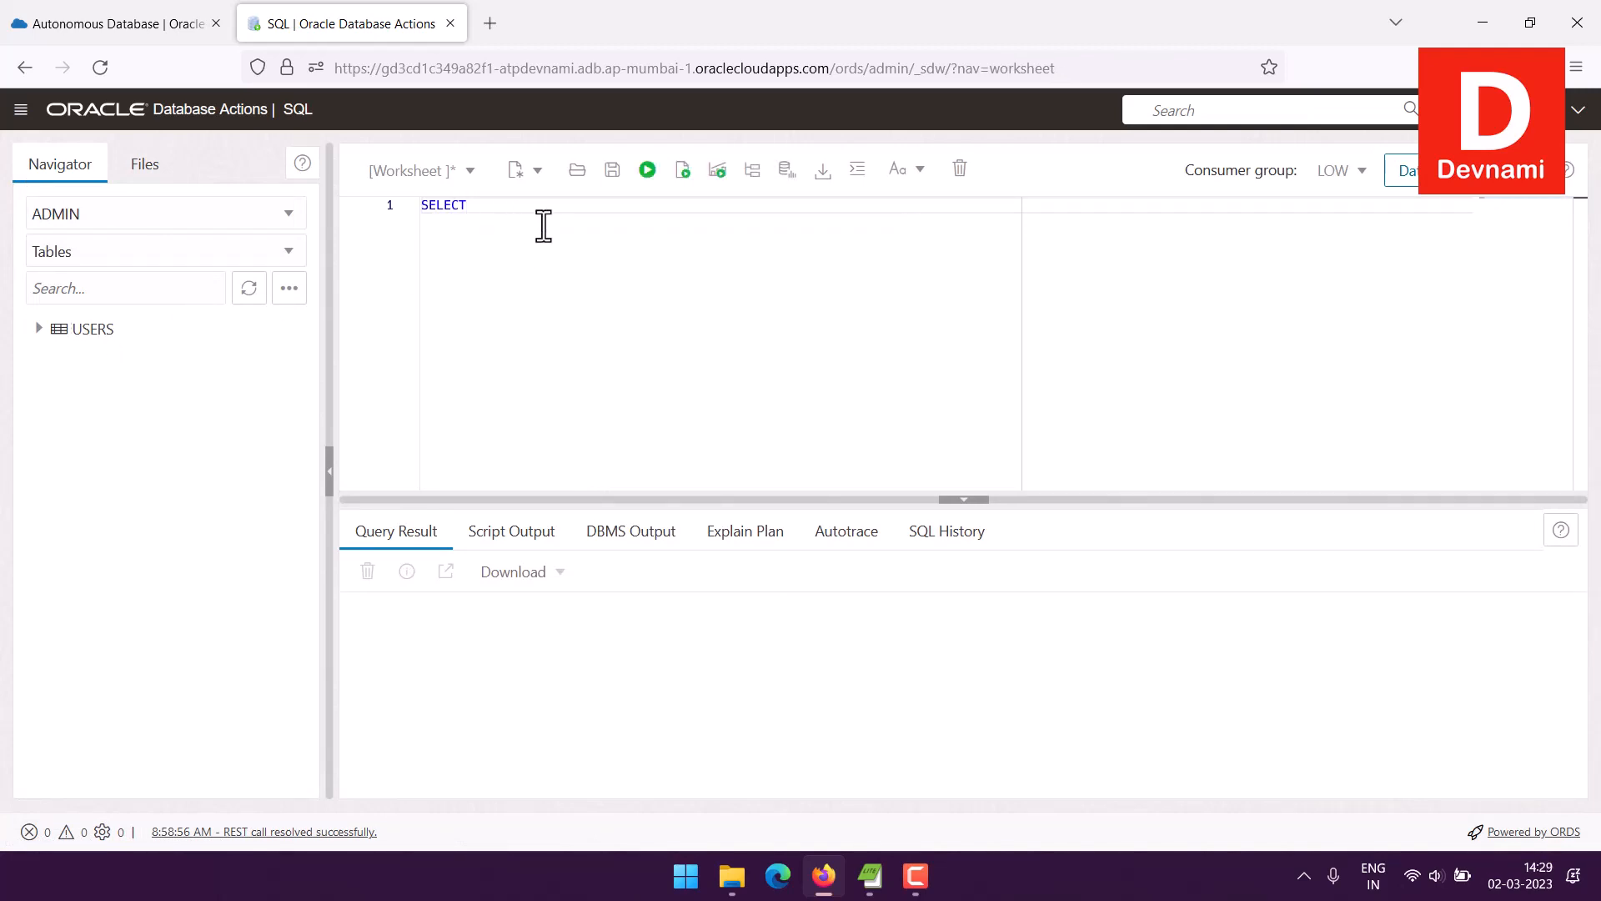
type("* FROM USERS;")
left_click(647, 170)
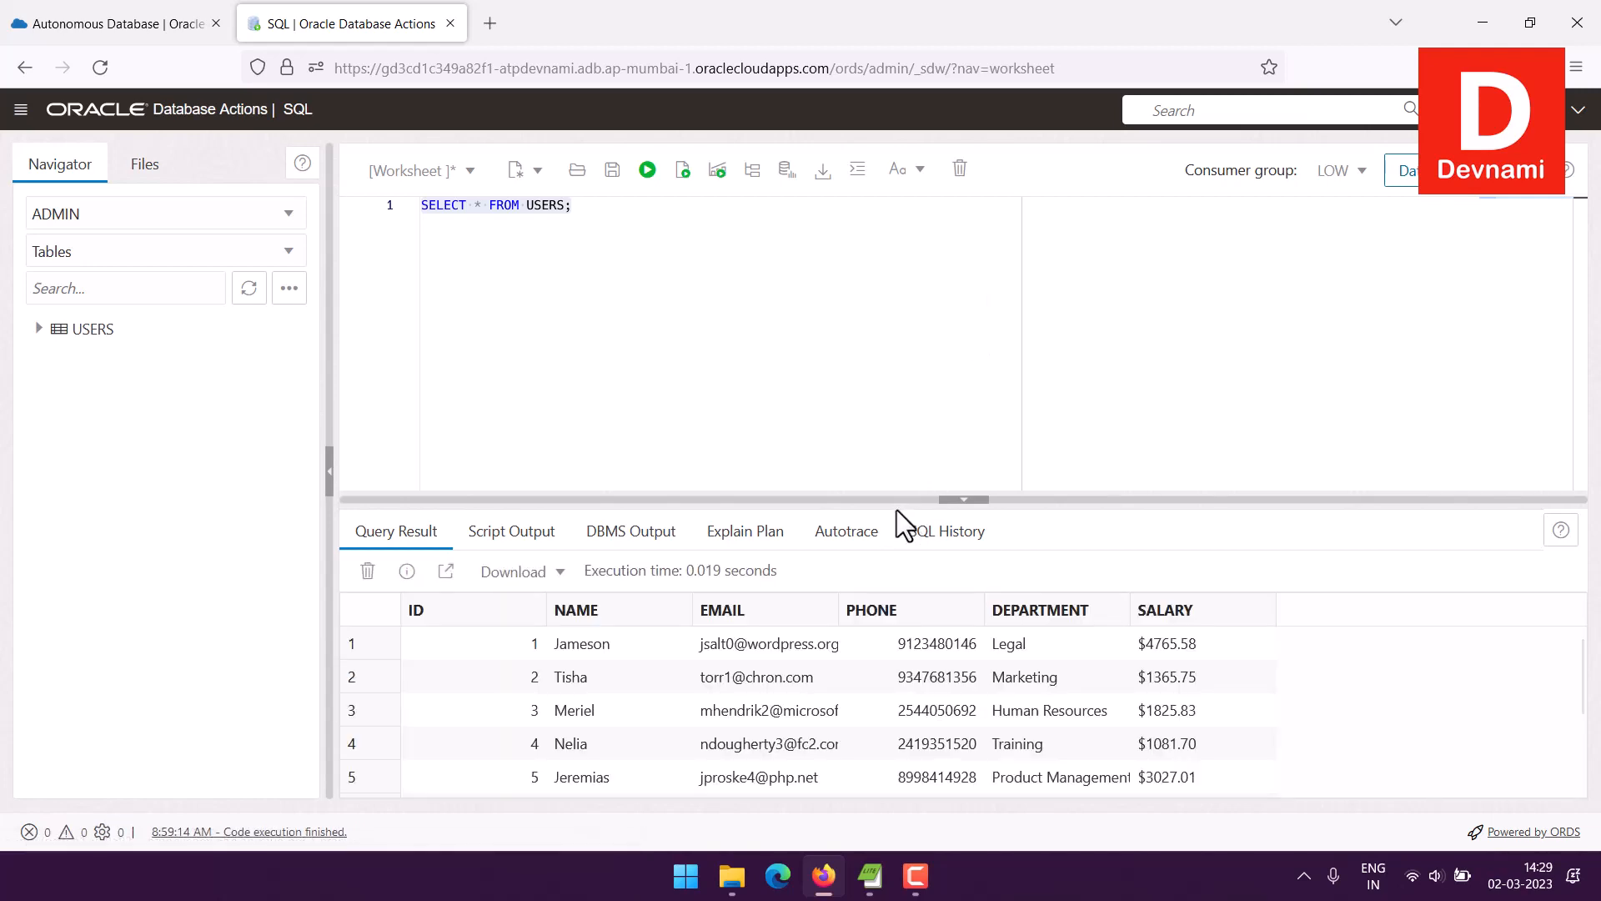
left_click_drag(901, 498, 900, 293)
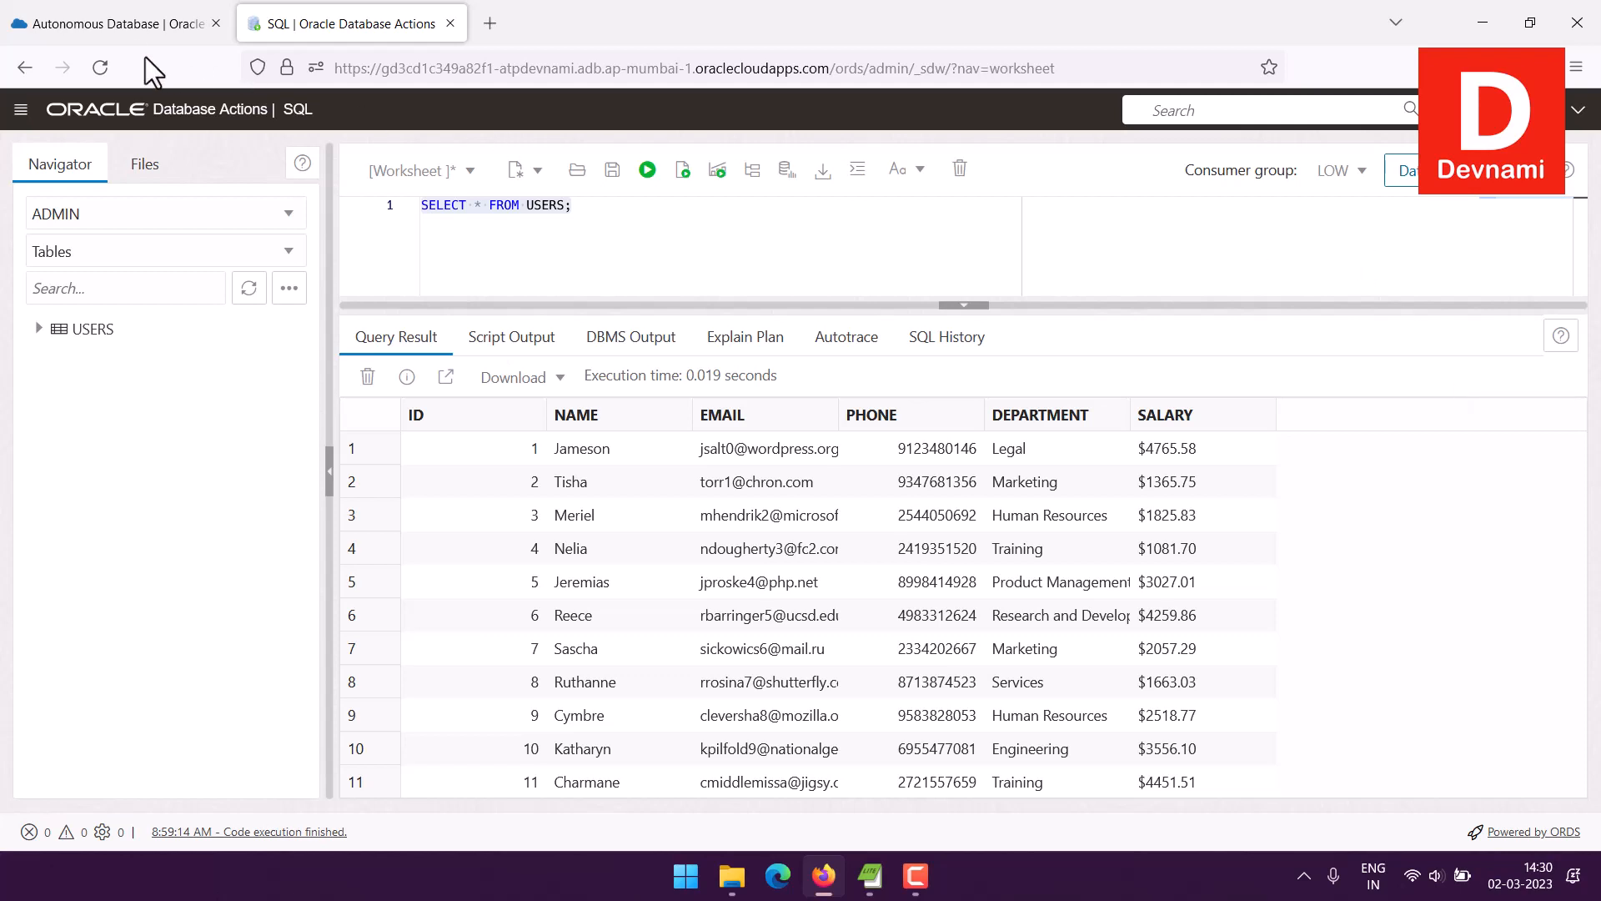
Step: Return to the Oracle Cloud console and go from its home page to the Autonomous Database list under Oracle Database
left_click(133, 22)
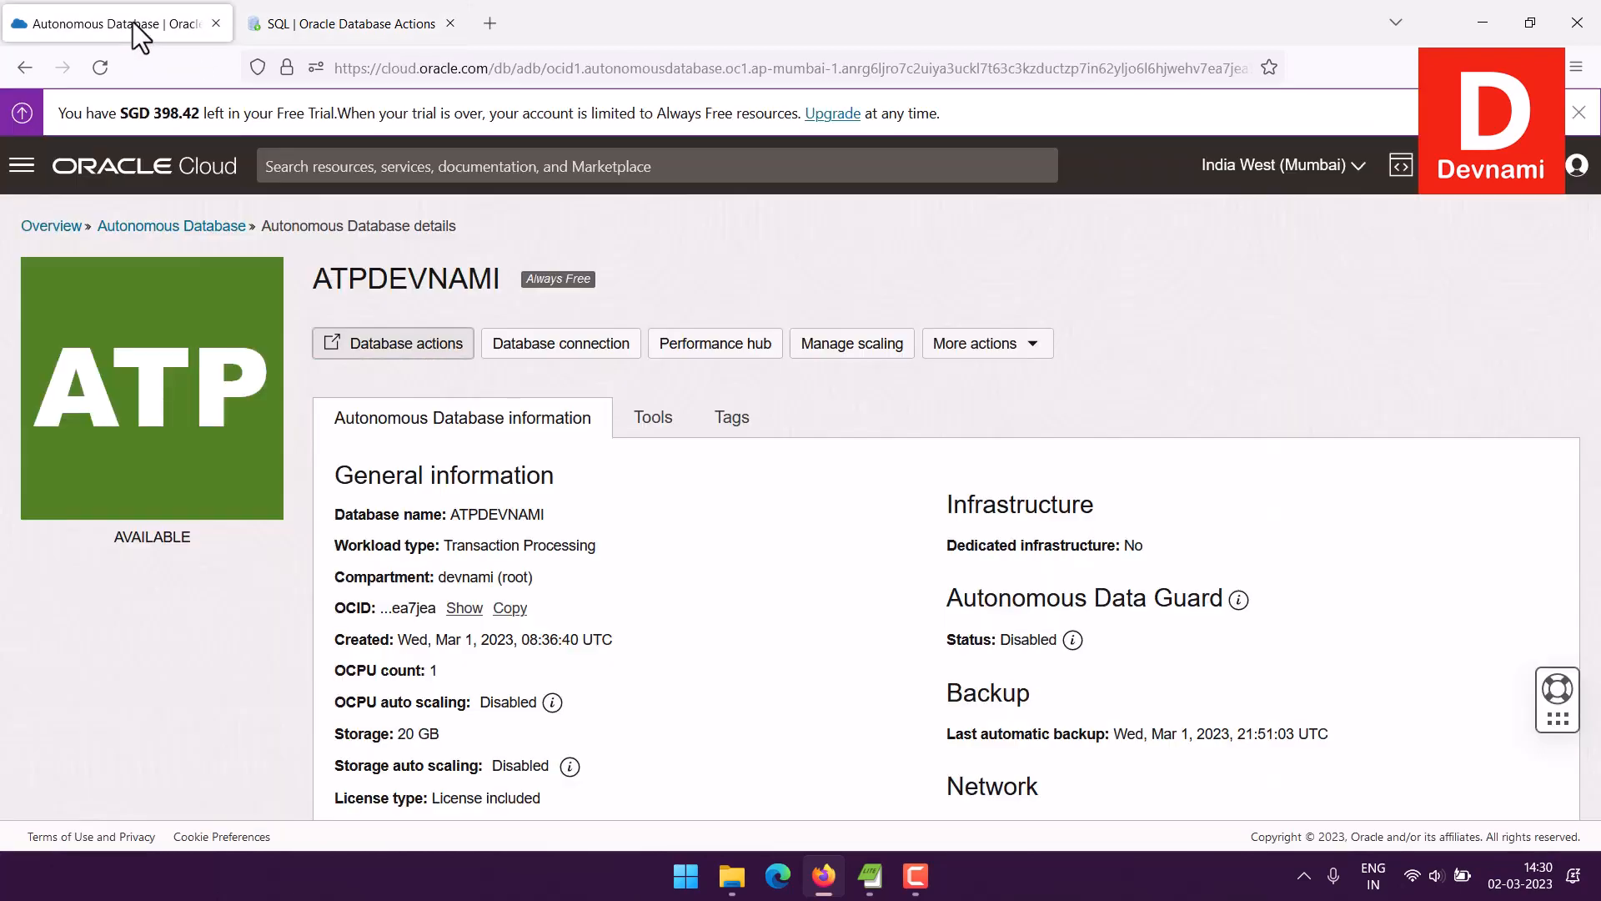
left_click(171, 175)
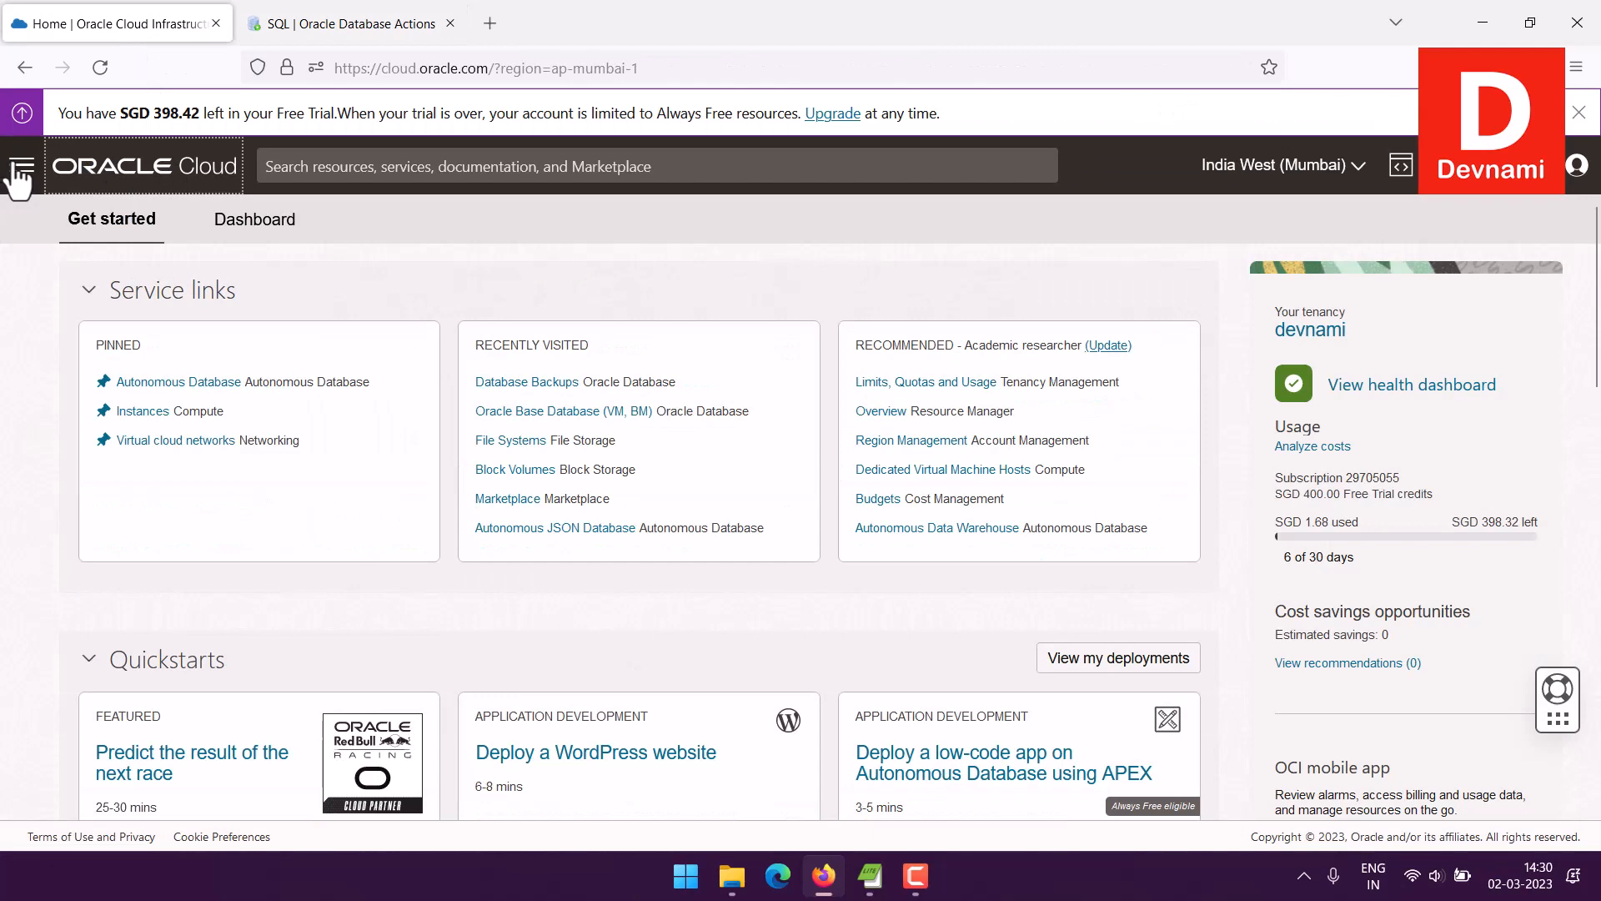
left_click(20, 169)
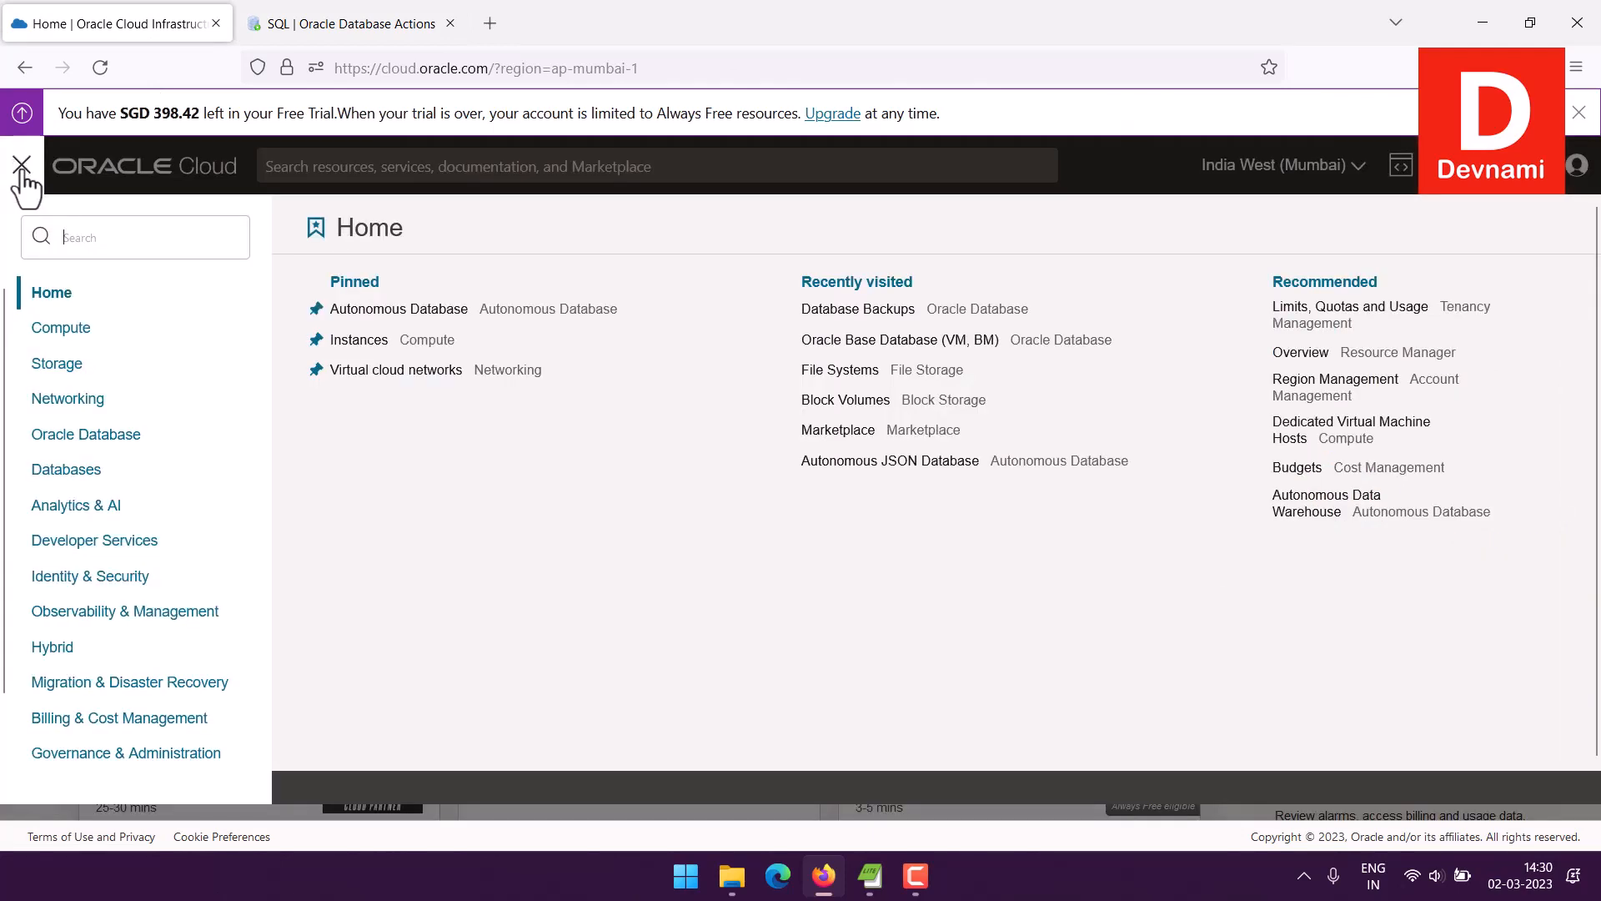
left_click(81, 440)
left_click(459, 327)
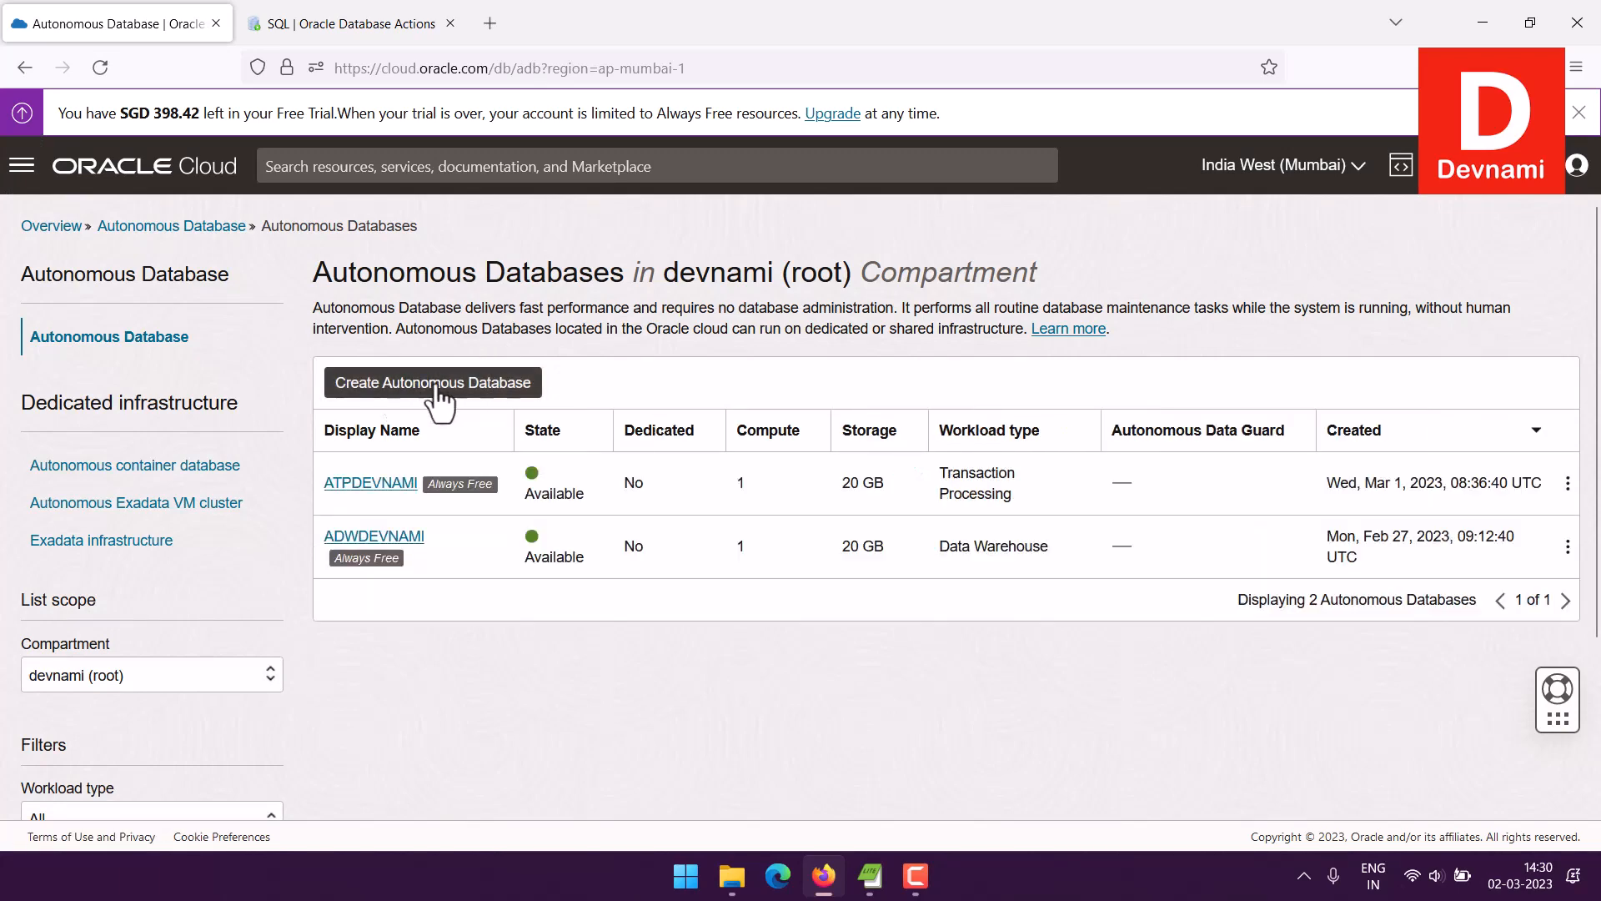
Step: Open the Create Autonomous Database form, examine its settings from basic information to contact email, and cancel without creating a database
left_click(454, 389)
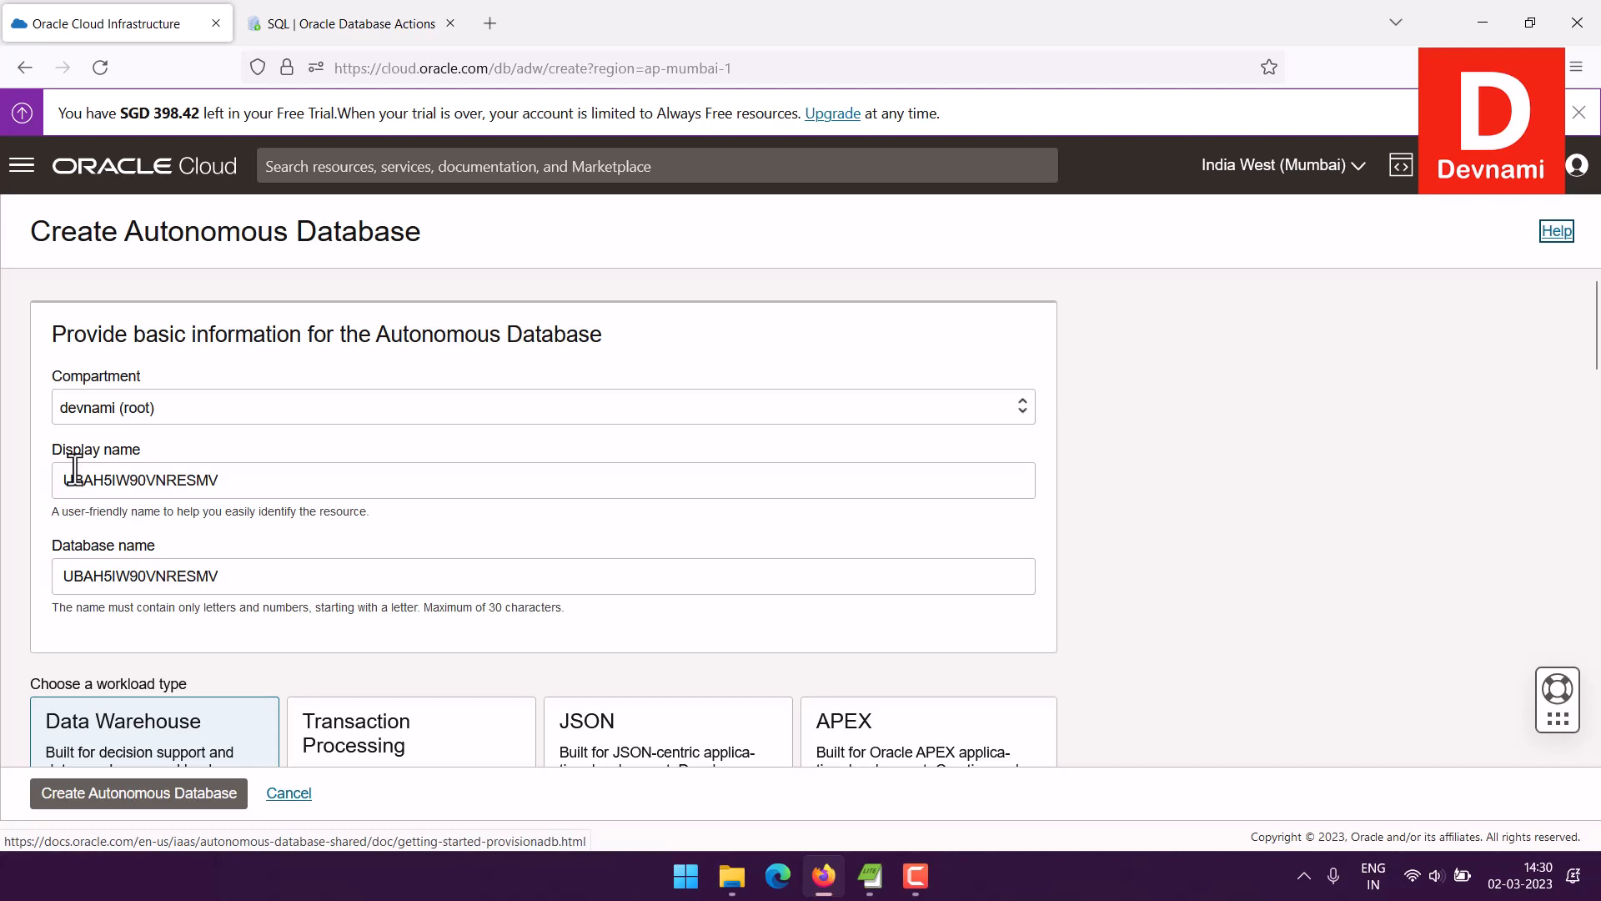
scroll(1316, 455, "down", 2)
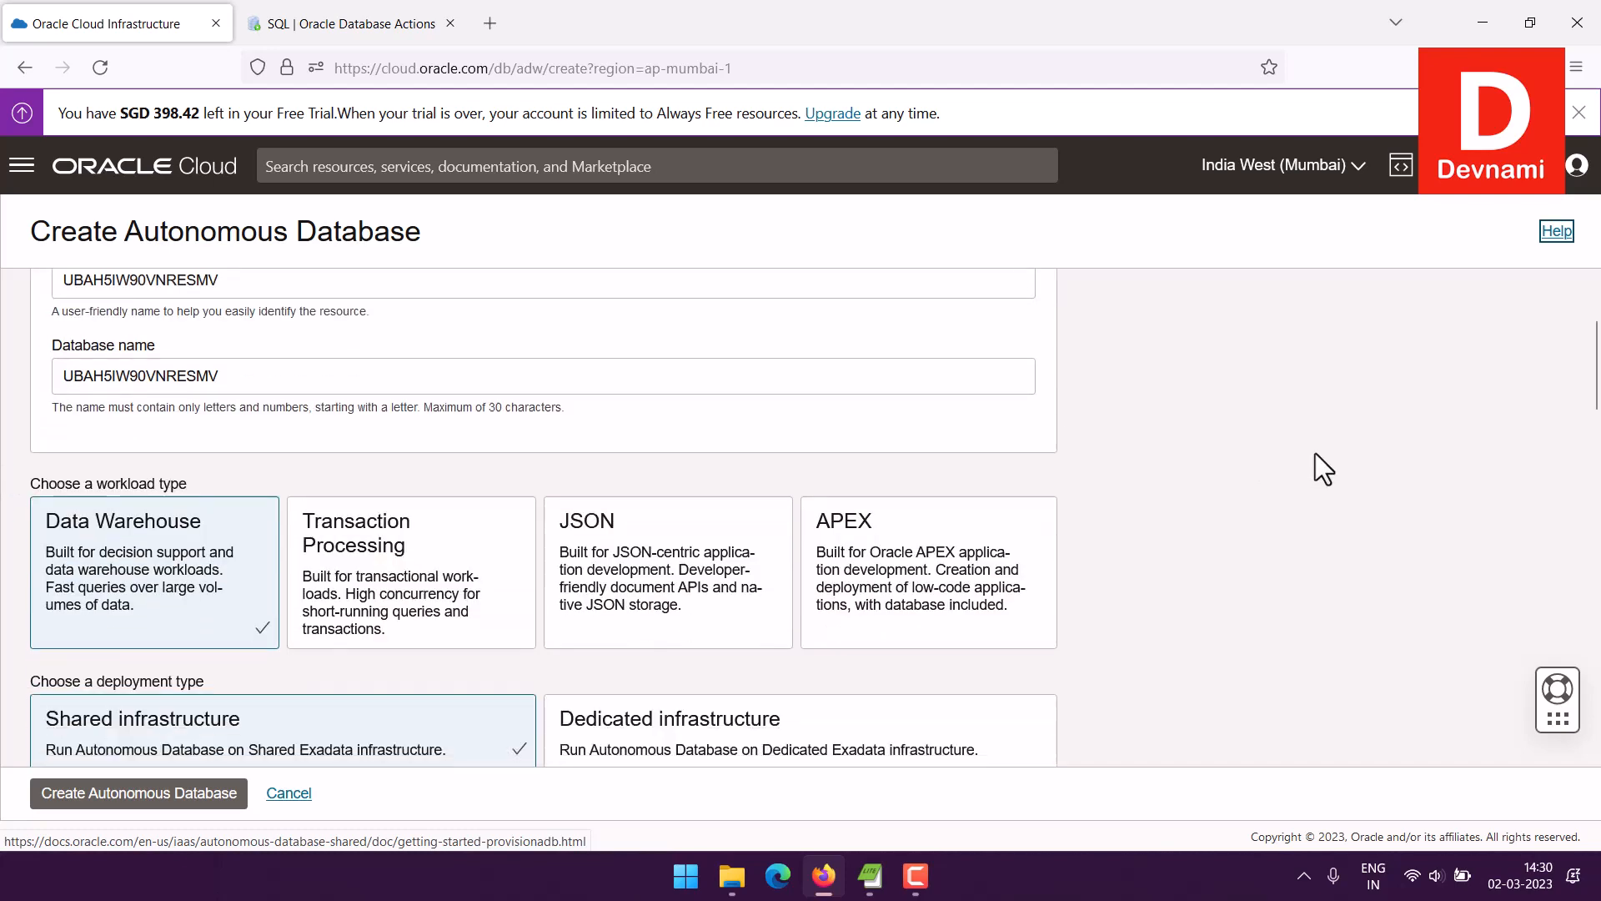
scroll(1315, 453, "down", 2)
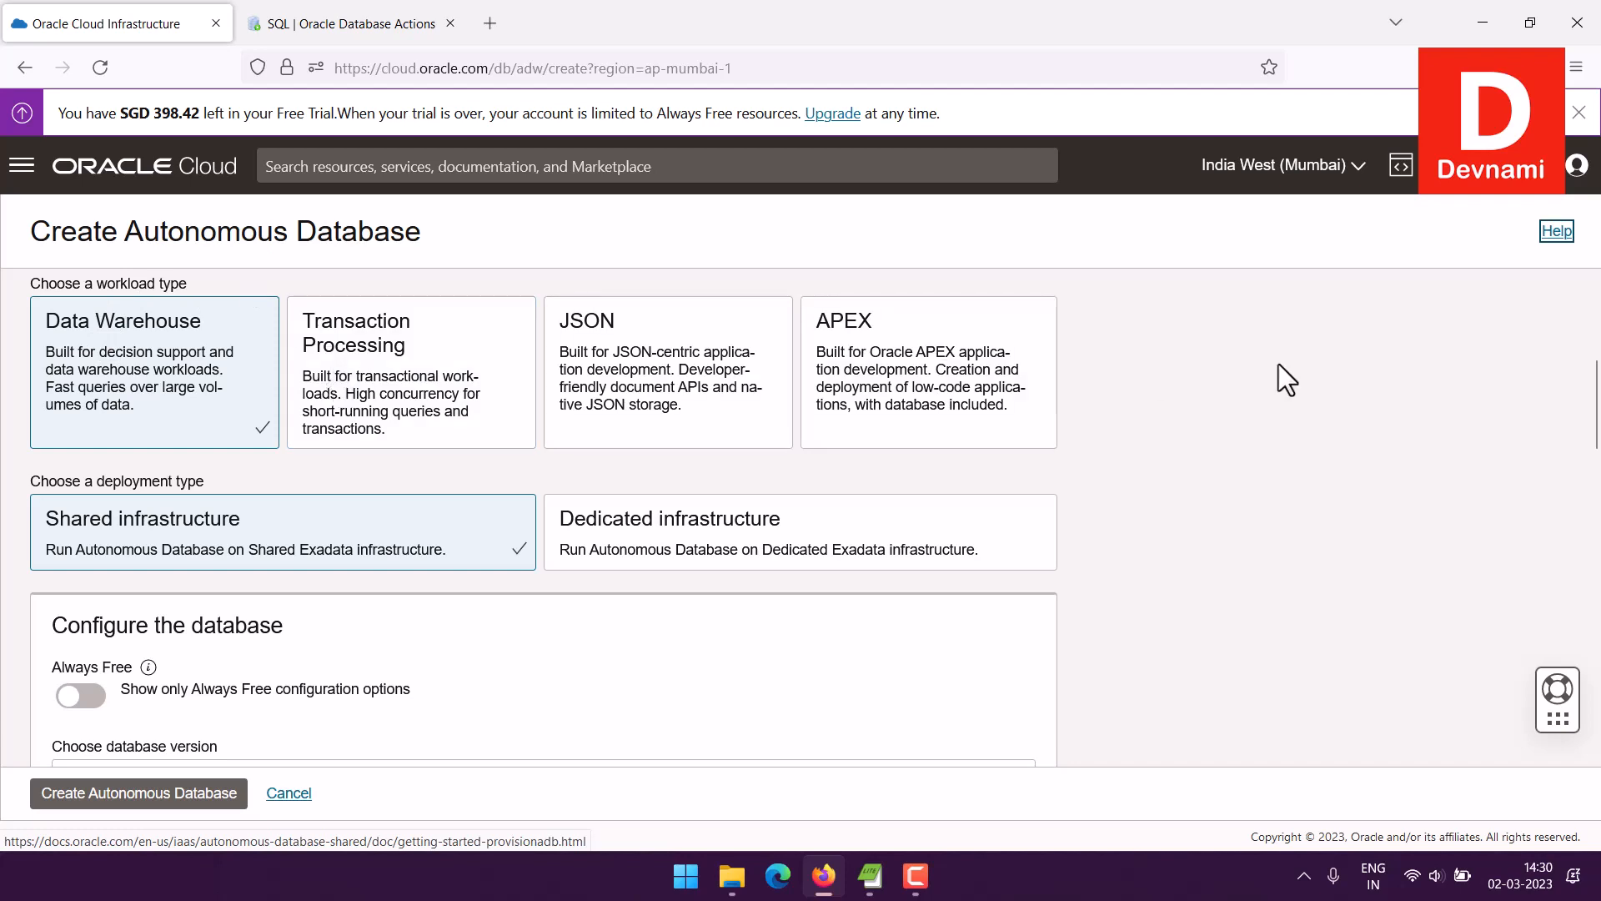
scroll(1279, 365, "down", 2)
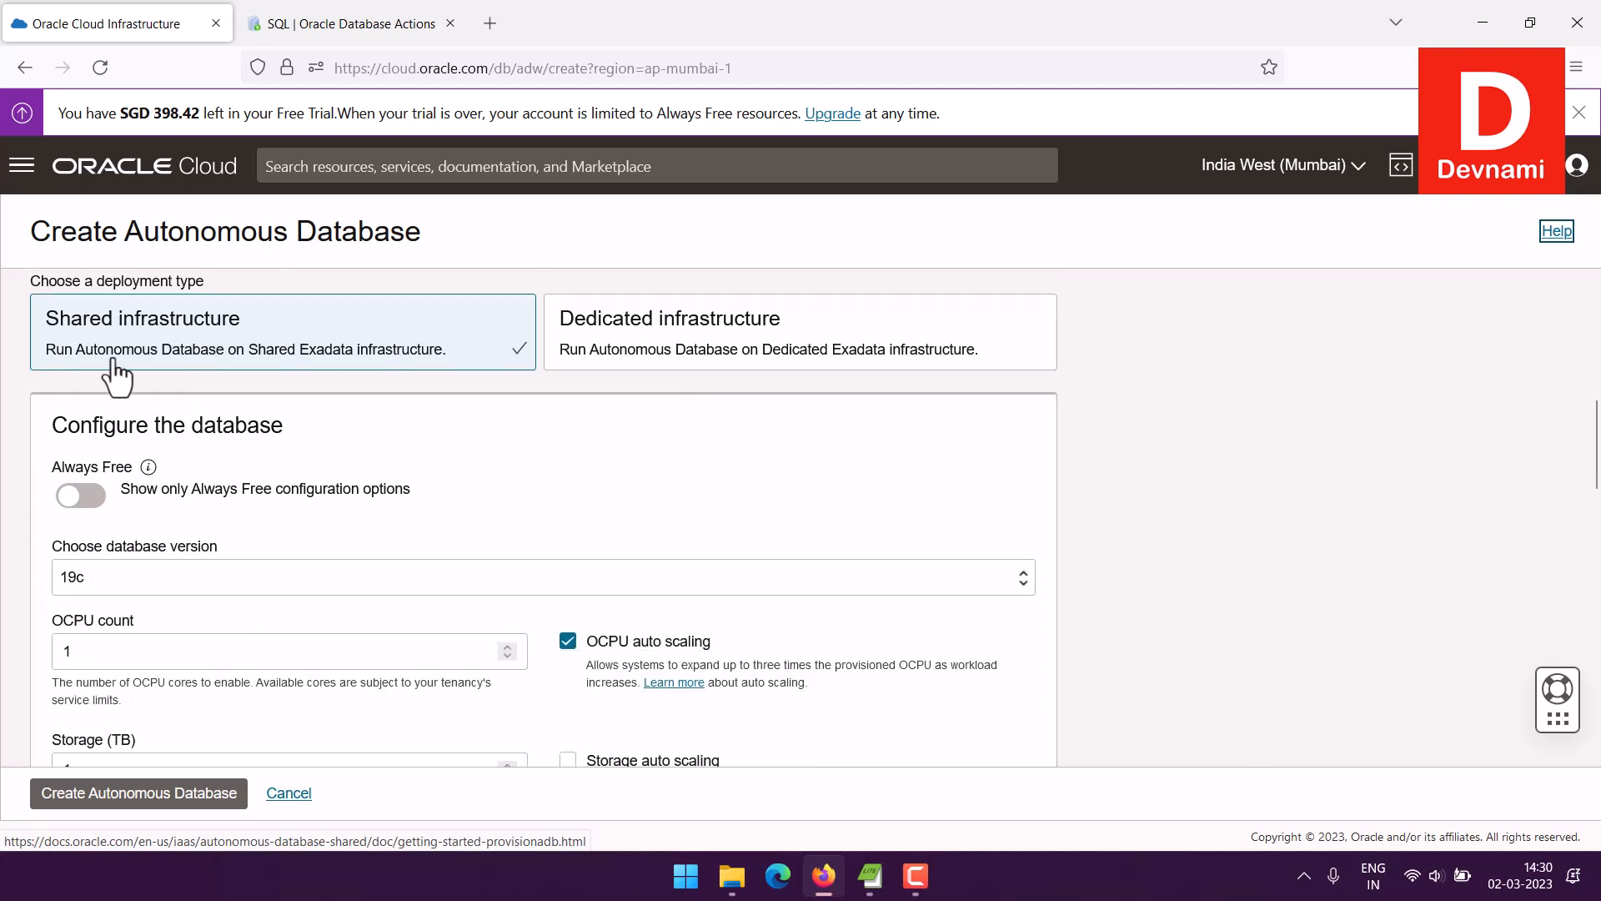
scroll(1063, 377, "down", 1)
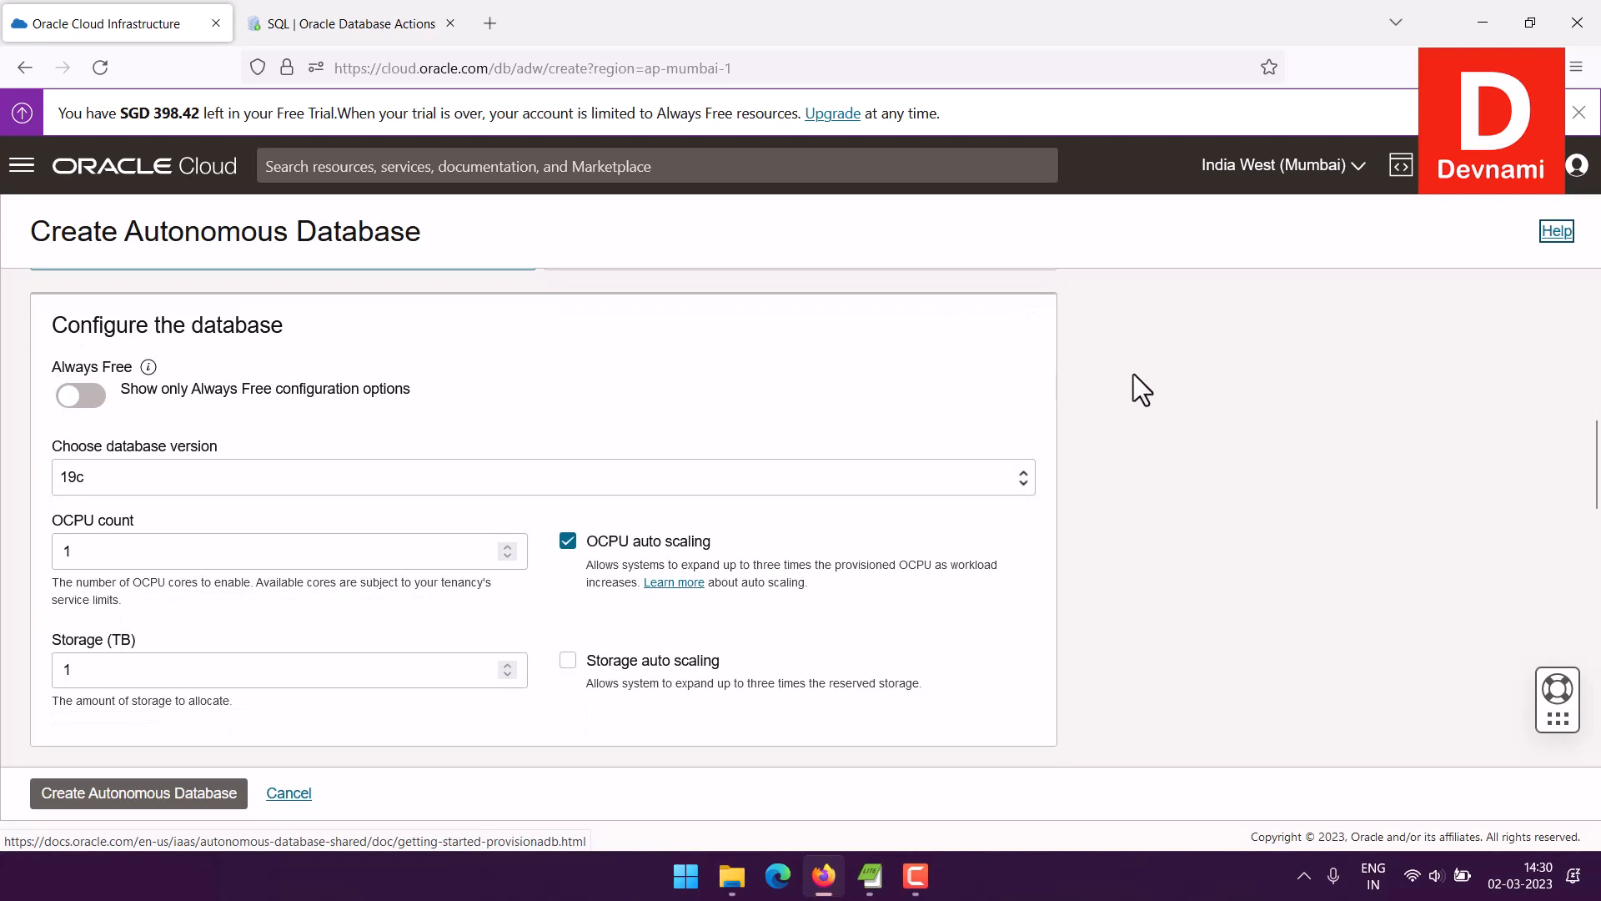
scroll(1133, 374, "down", 1)
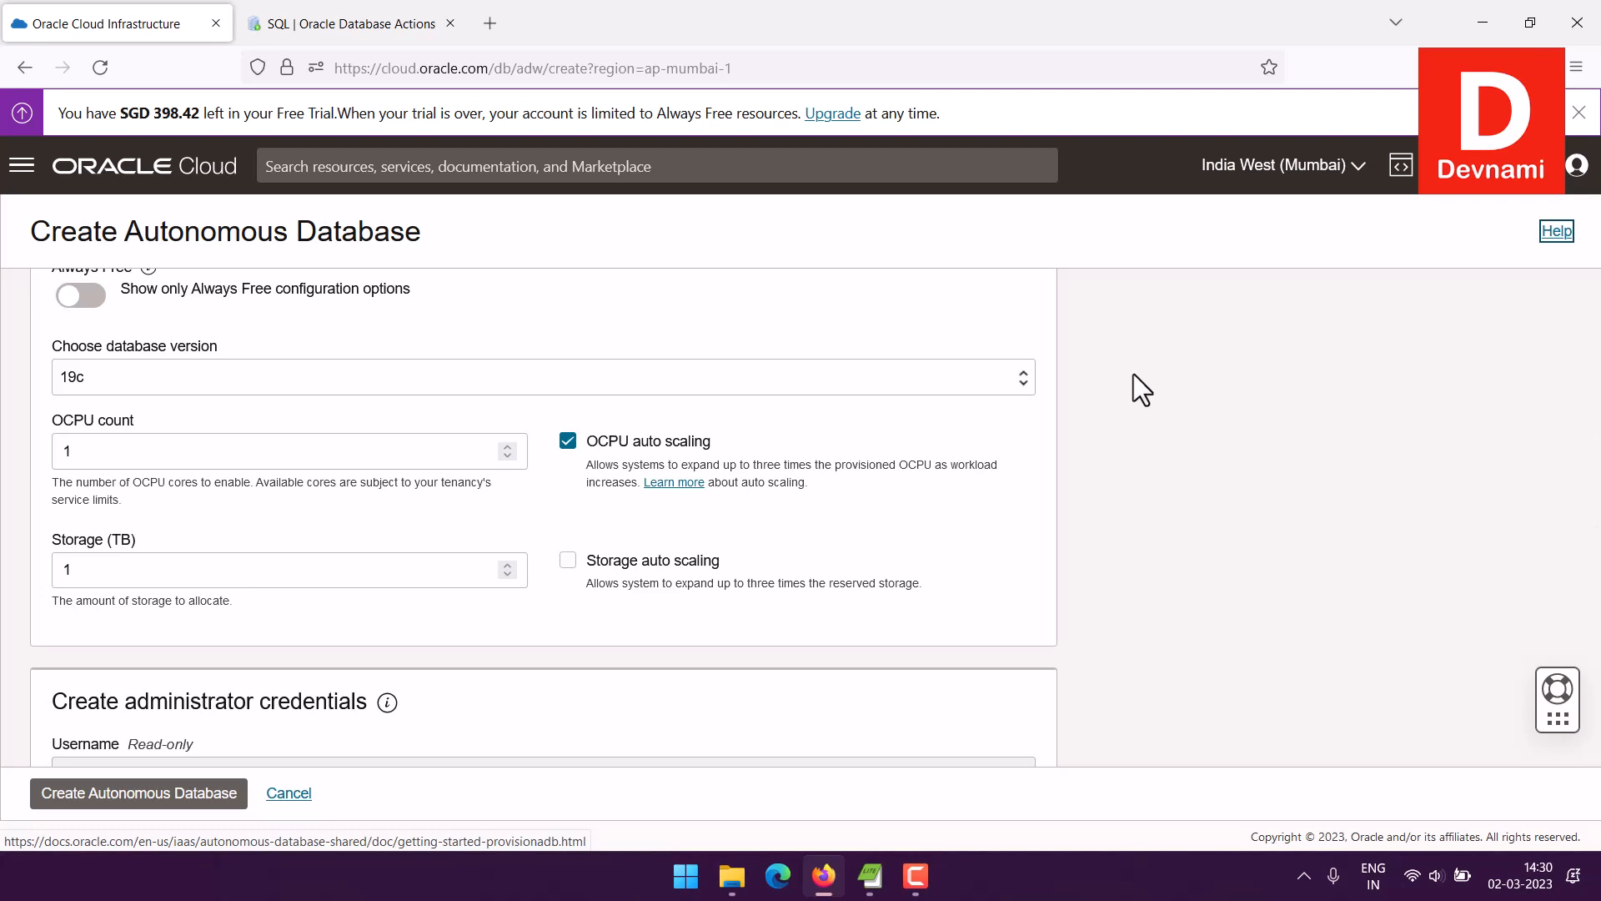
scroll(1134, 373, "down", 4)
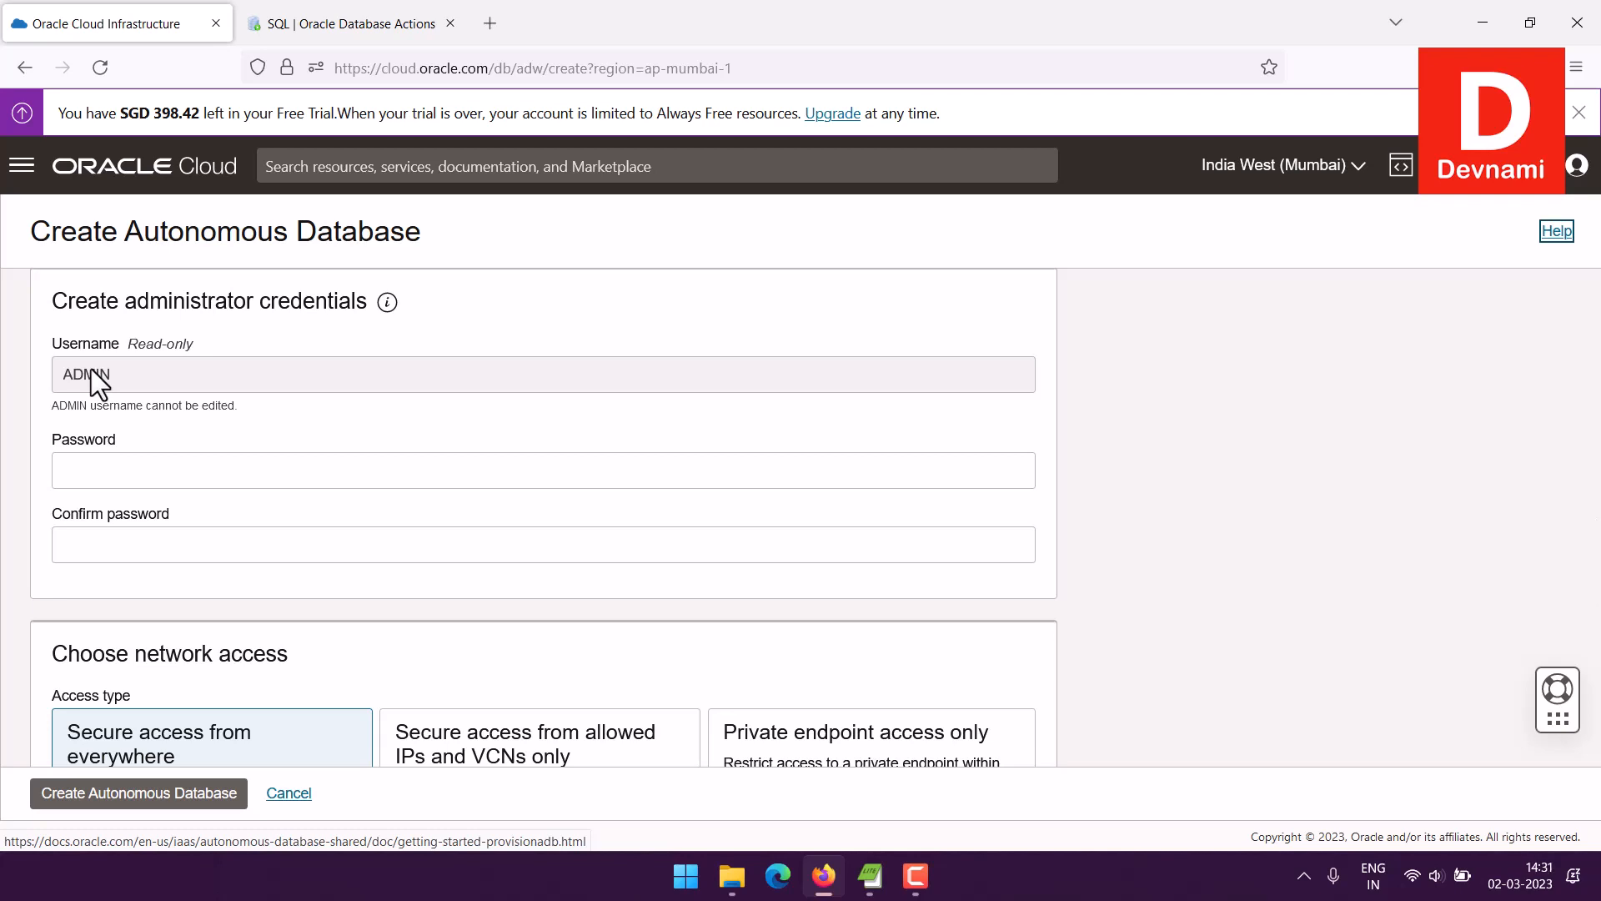
scroll(893, 425, "down", 4)
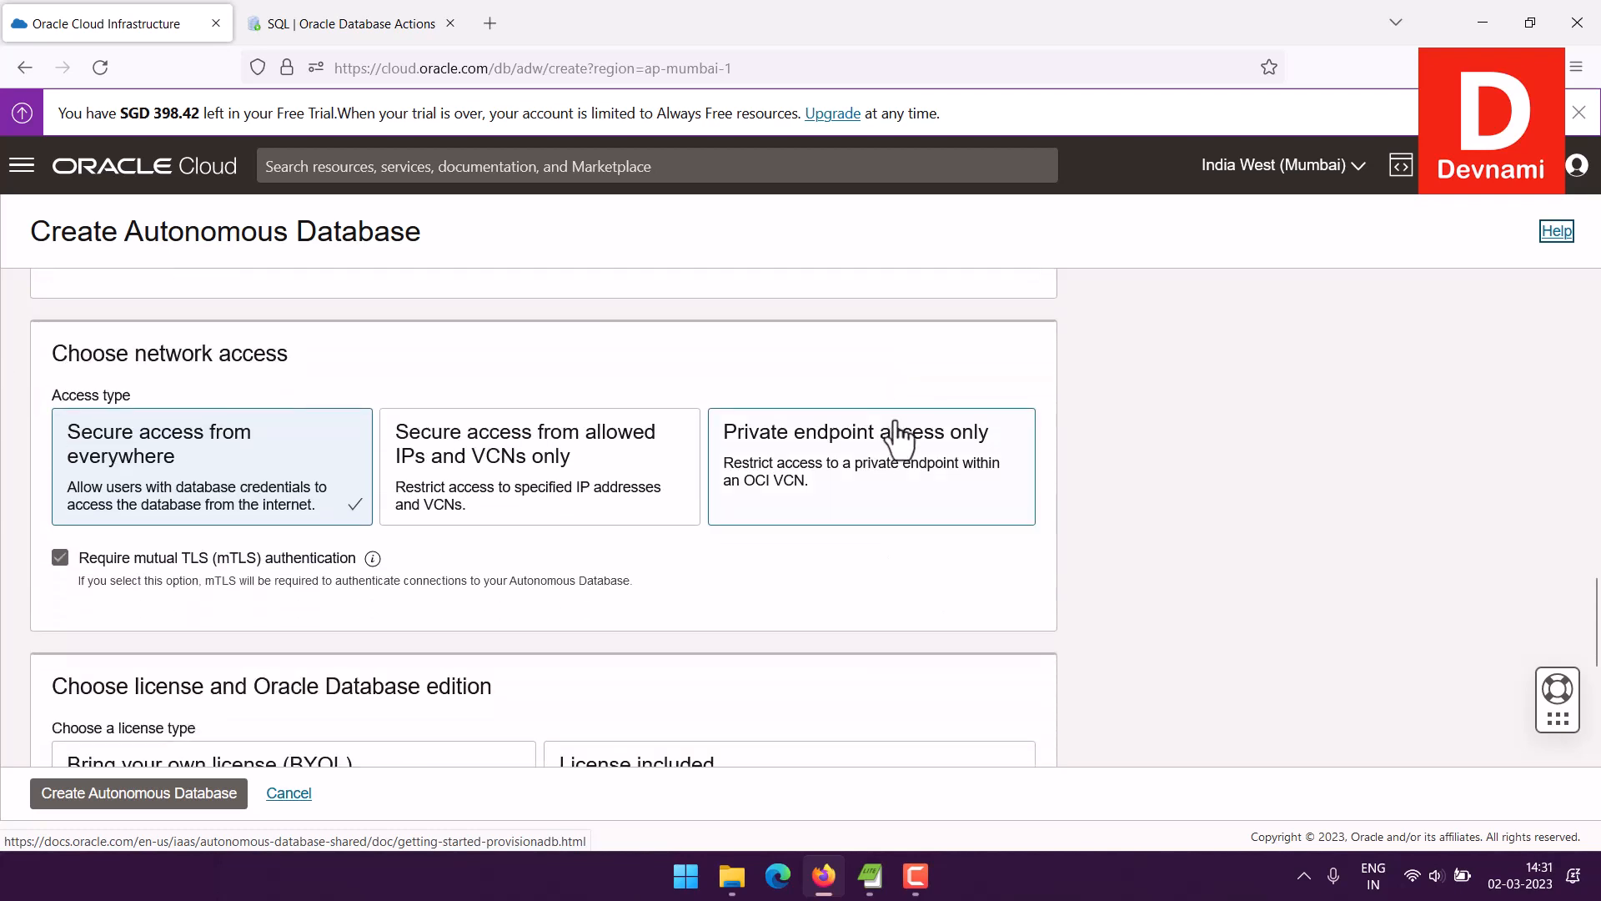
scroll(897, 440, "down", 1)
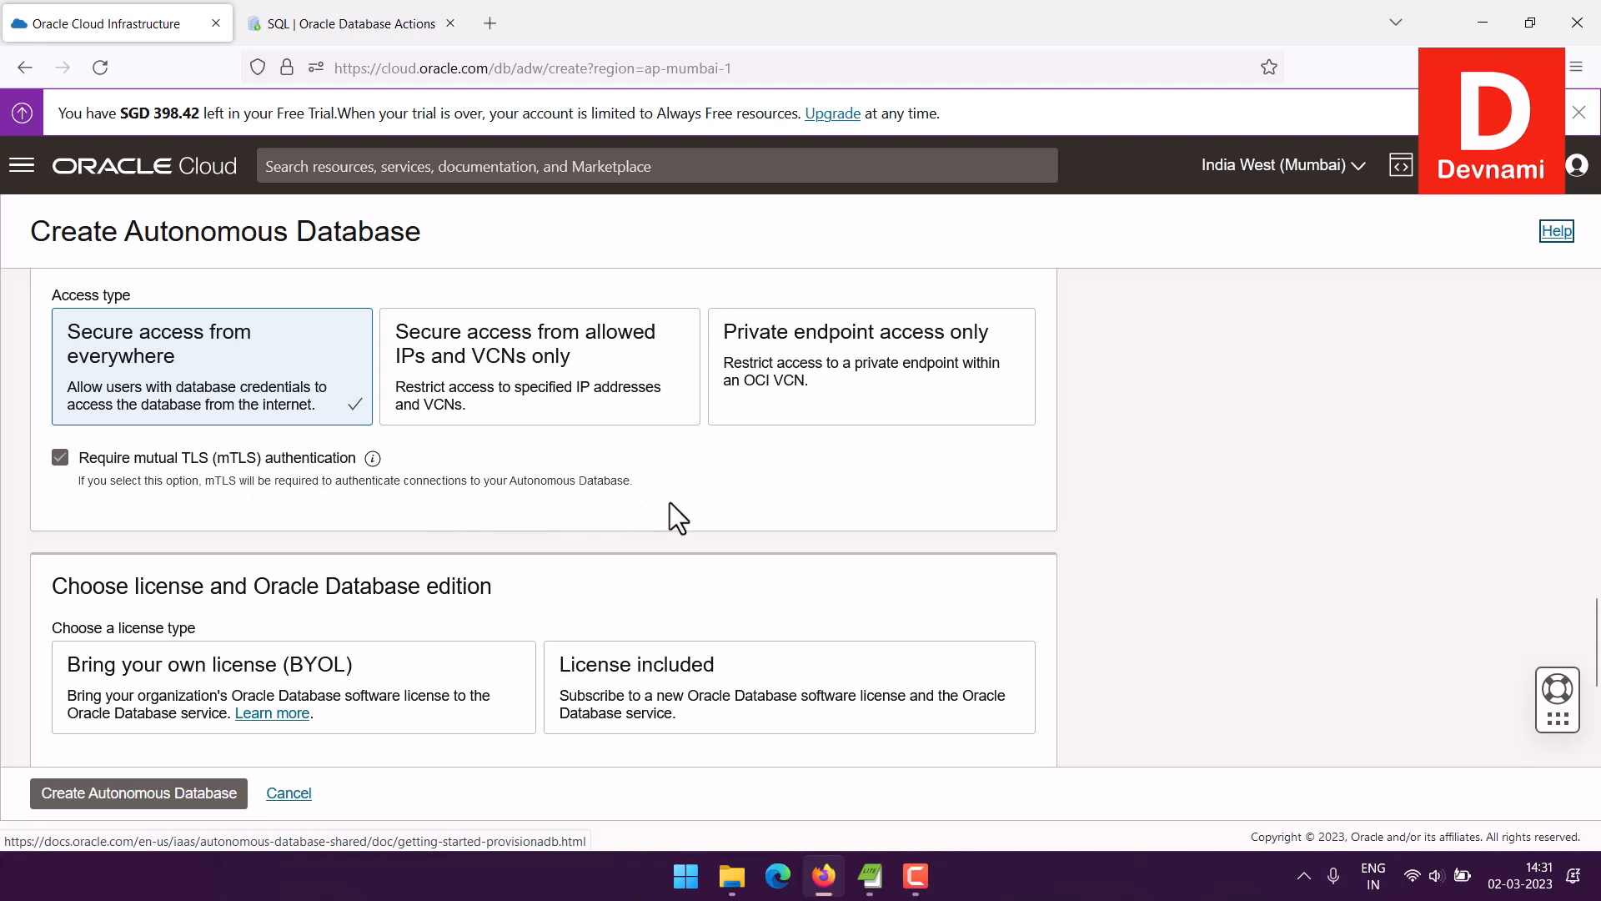
scroll(1132, 501, "down", 3)
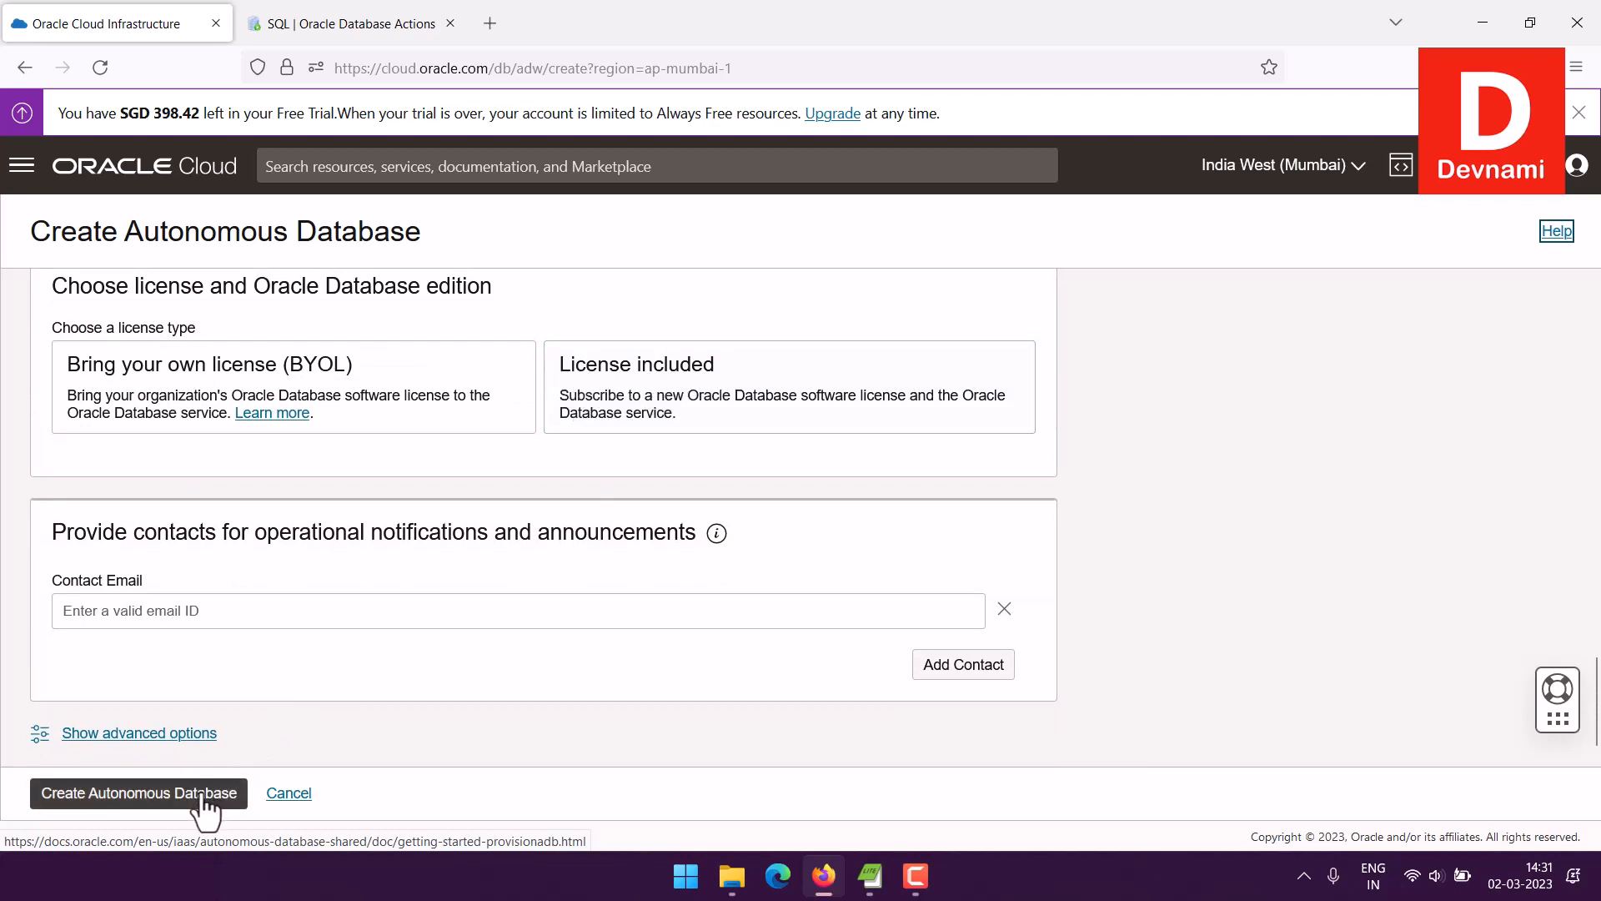
left_click(288, 794)
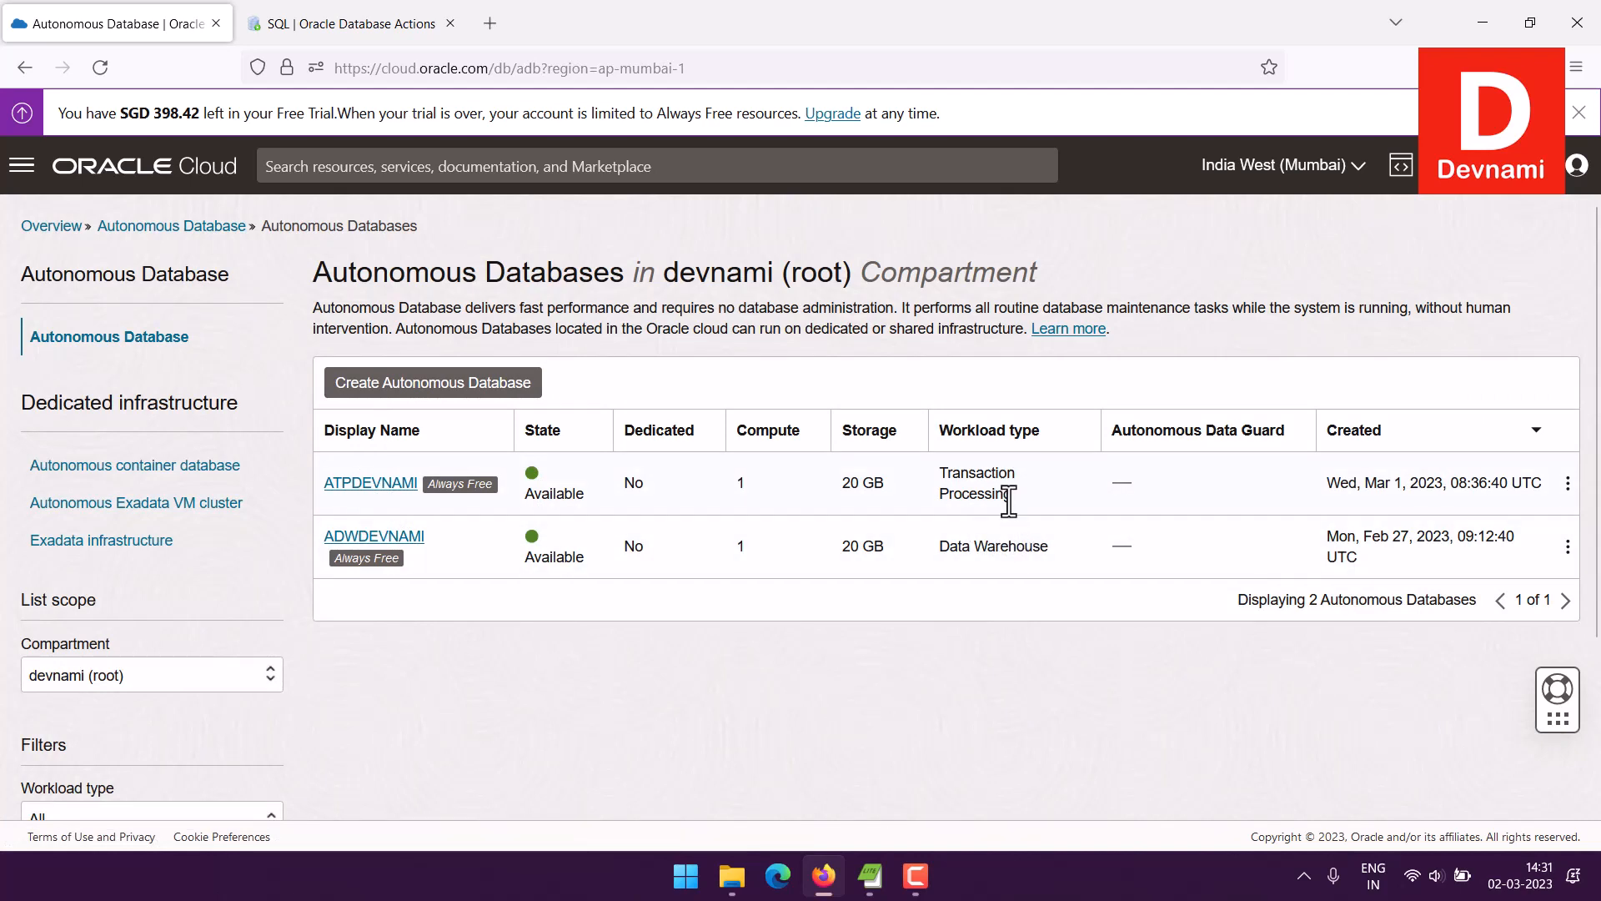
Step: Open the ATPDEVNAMI details, launch Database Actions to view its launchpad, and close that launchpad tab
left_click(367, 487)
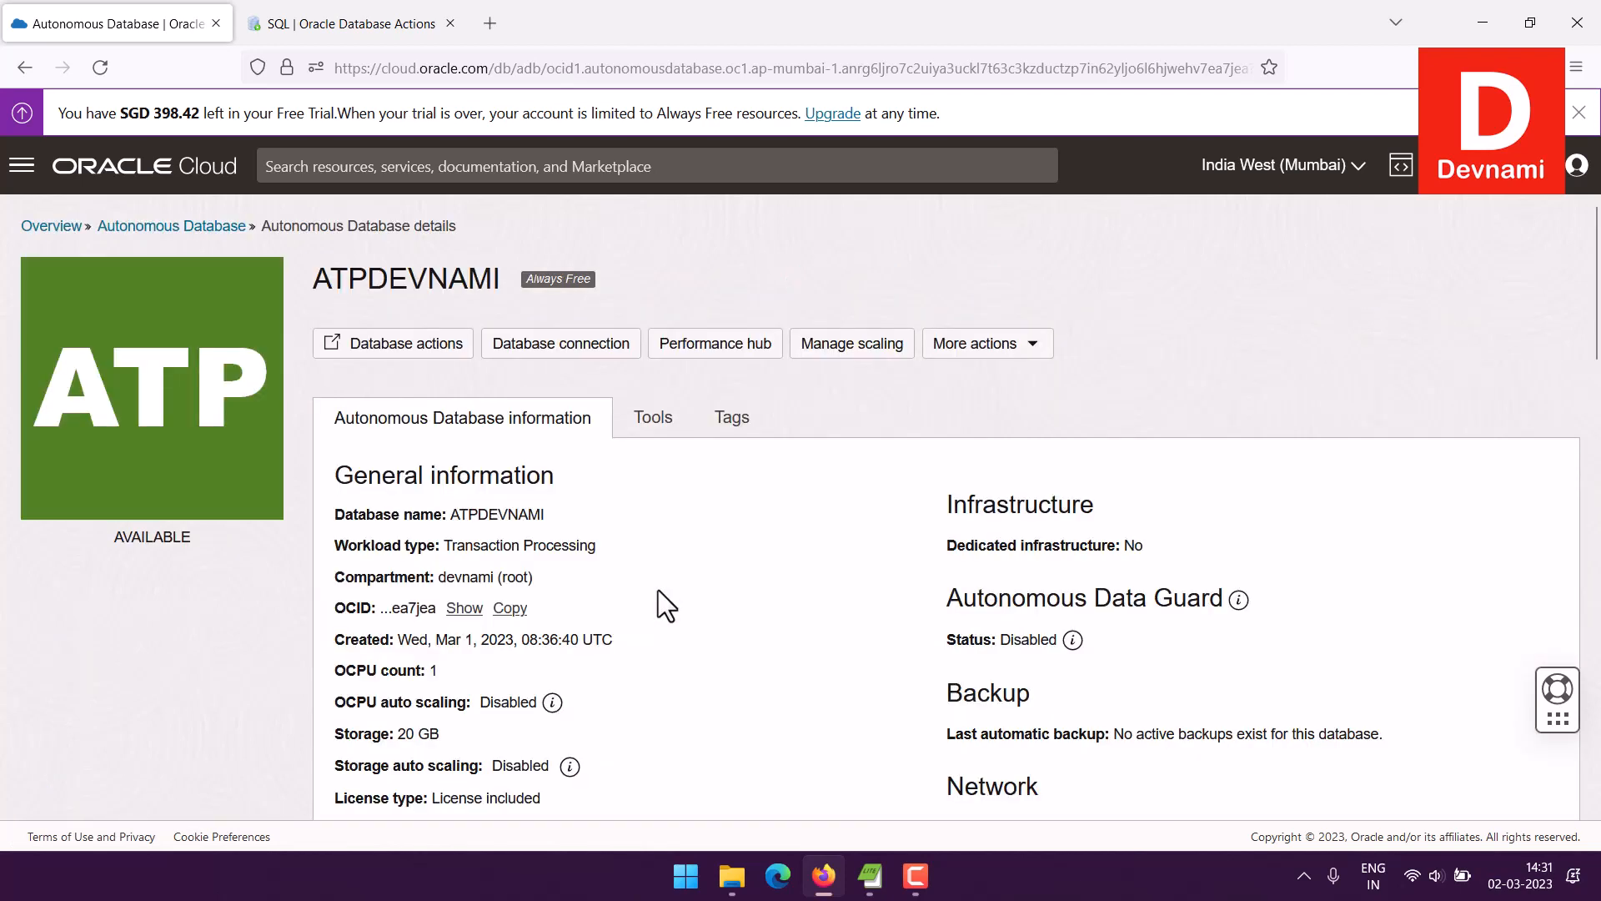
left_click(394, 362)
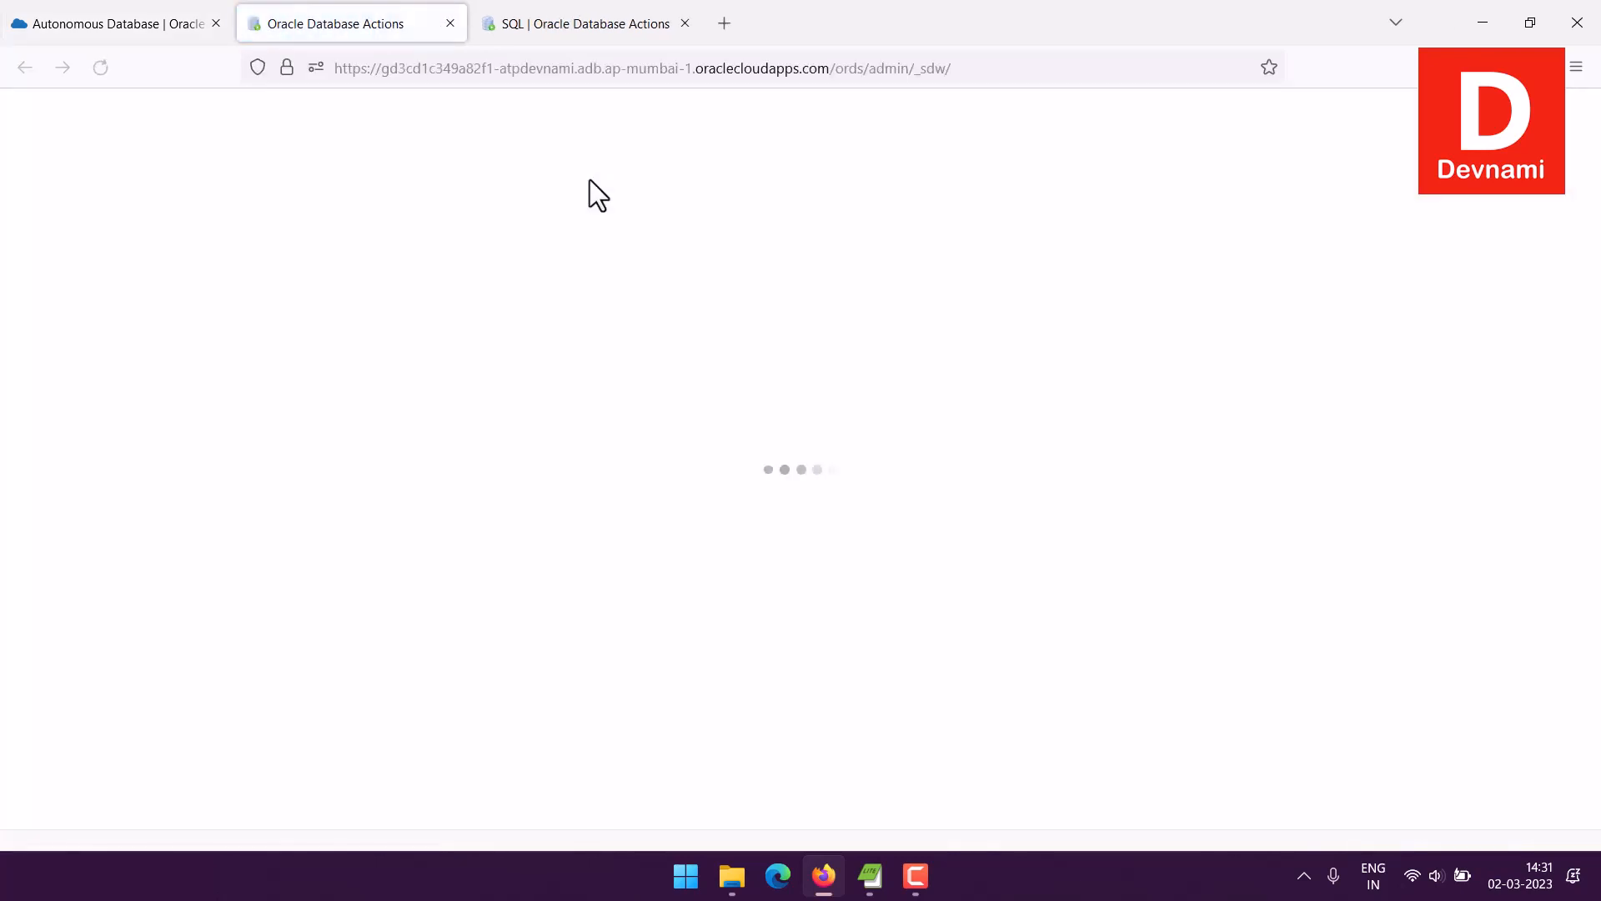
left_click(567, 32)
left_click(399, 27)
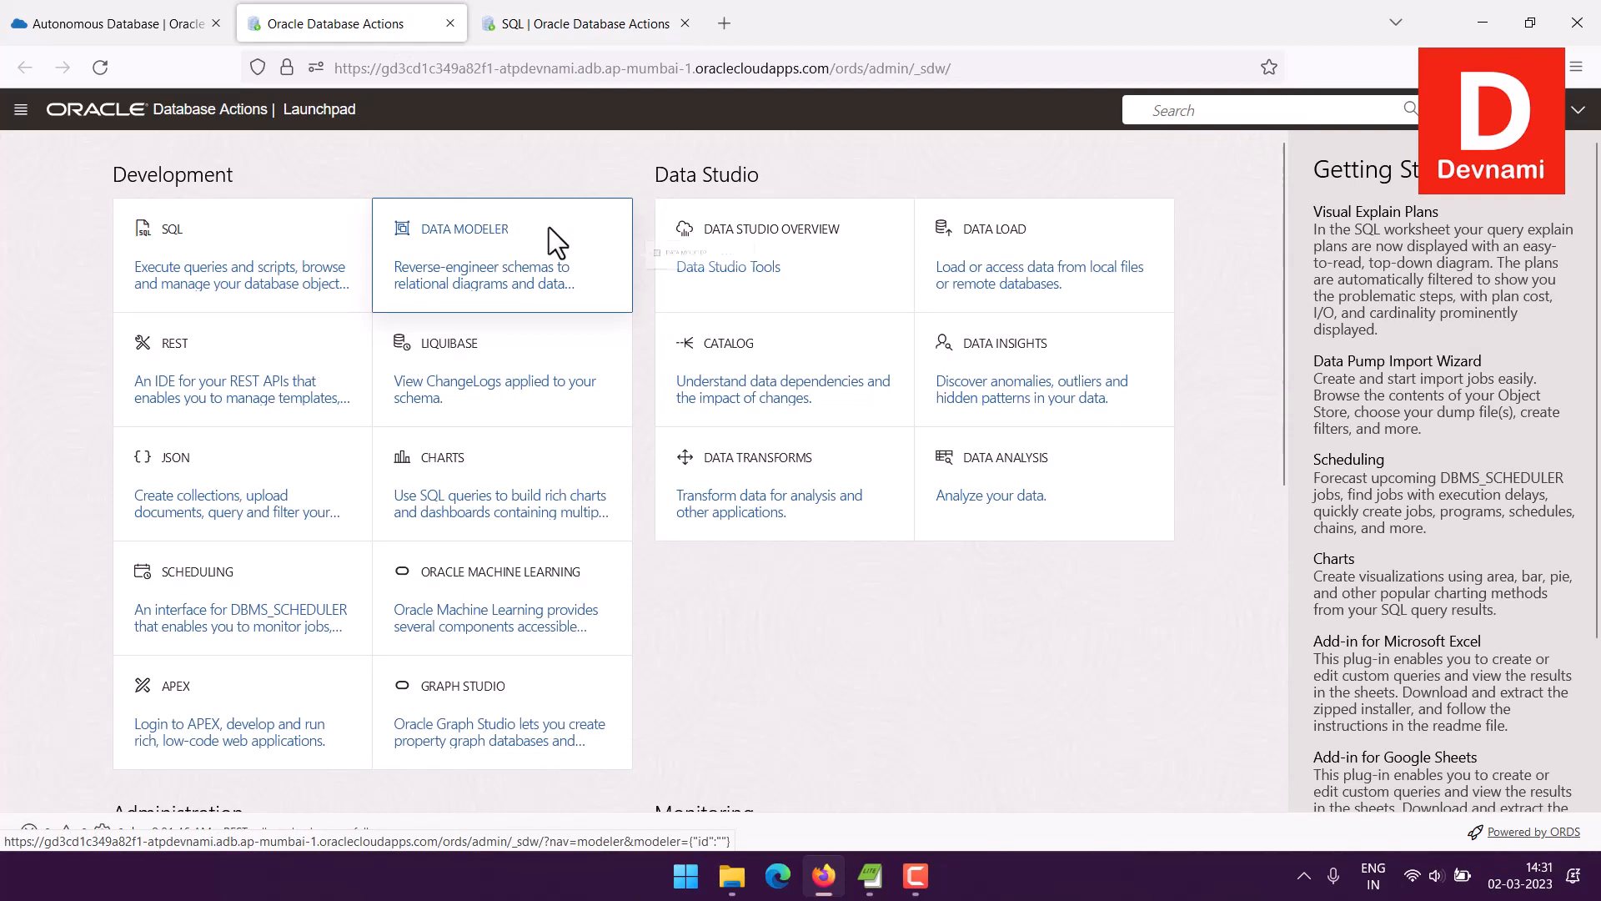
mouse_move(549, 226)
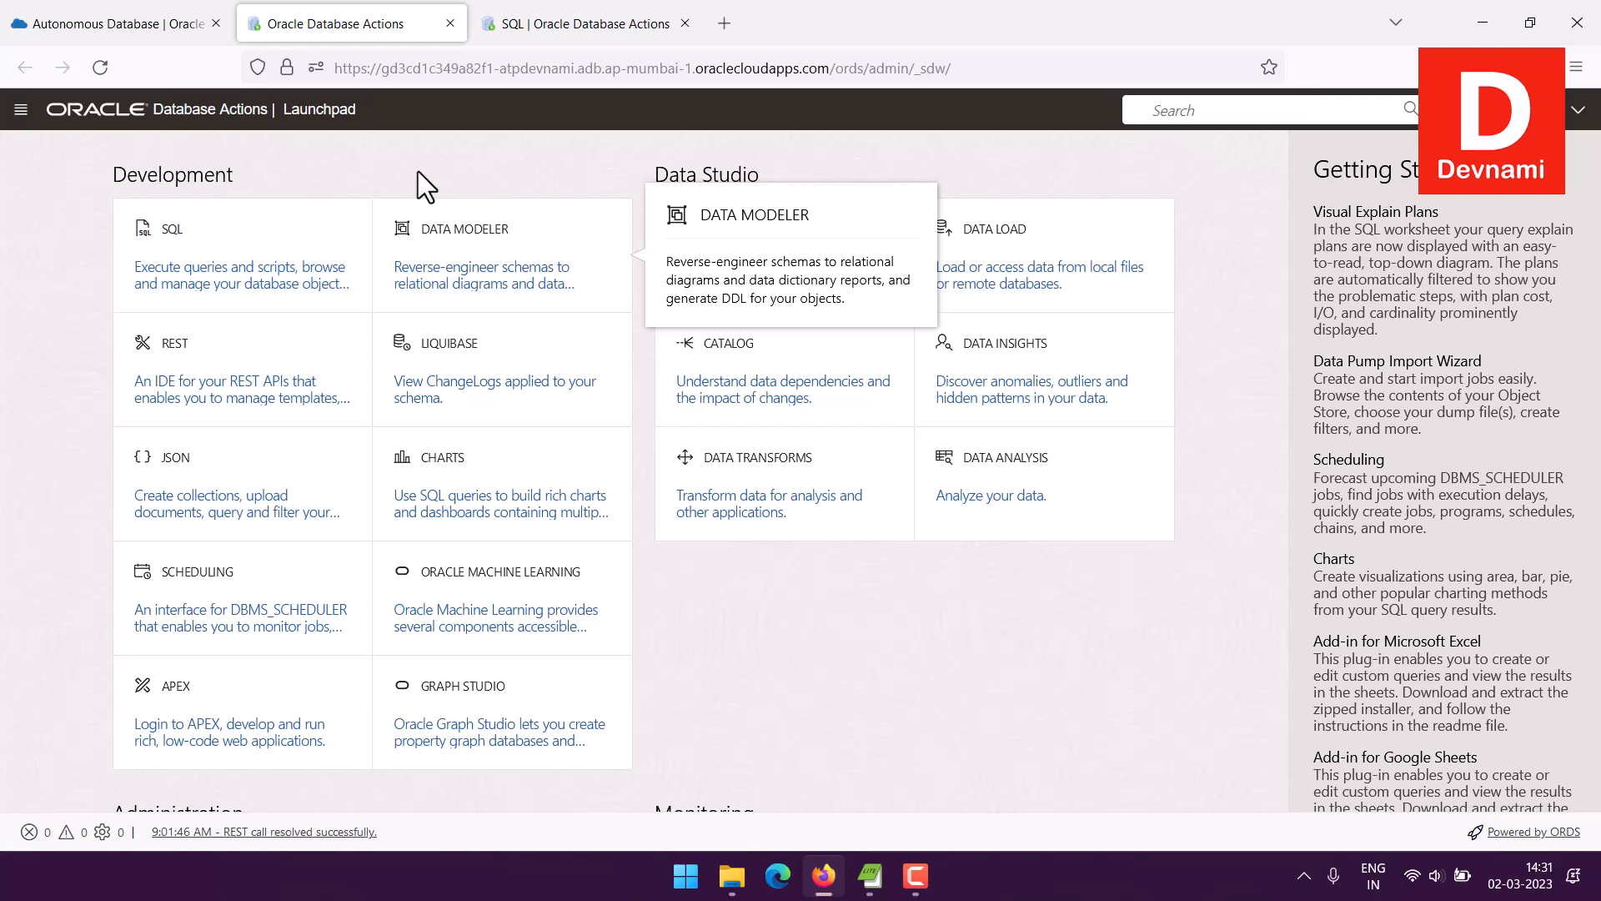
left_click(449, 23)
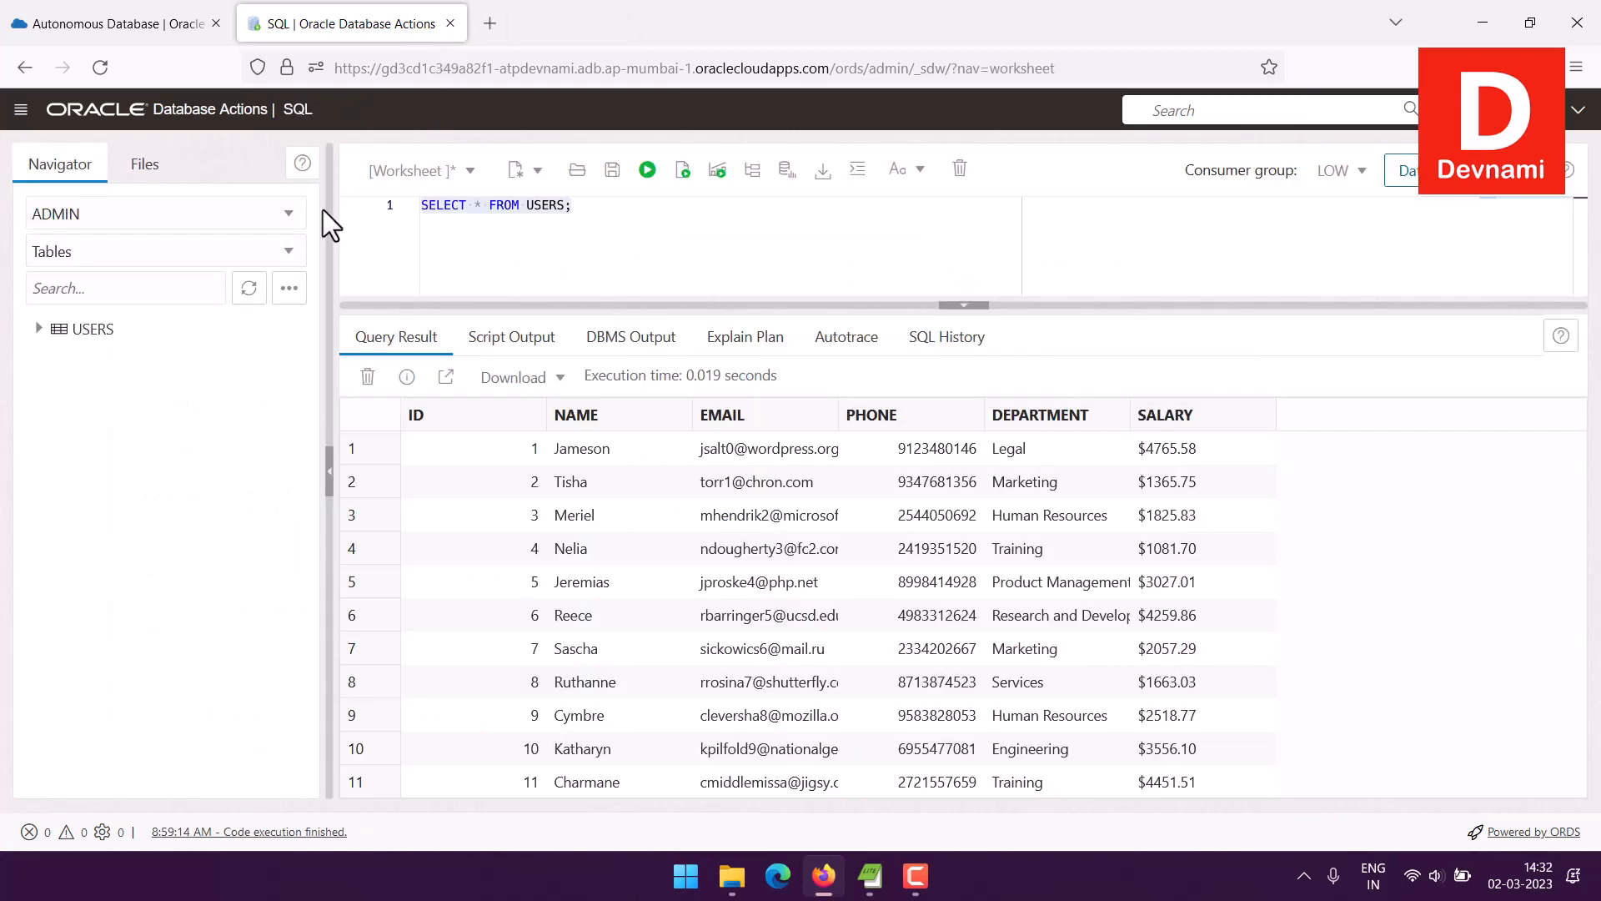
Step: Go to the SQL worksheet and replace the existing query with DROP TABLE USERS;
left_click(21, 109)
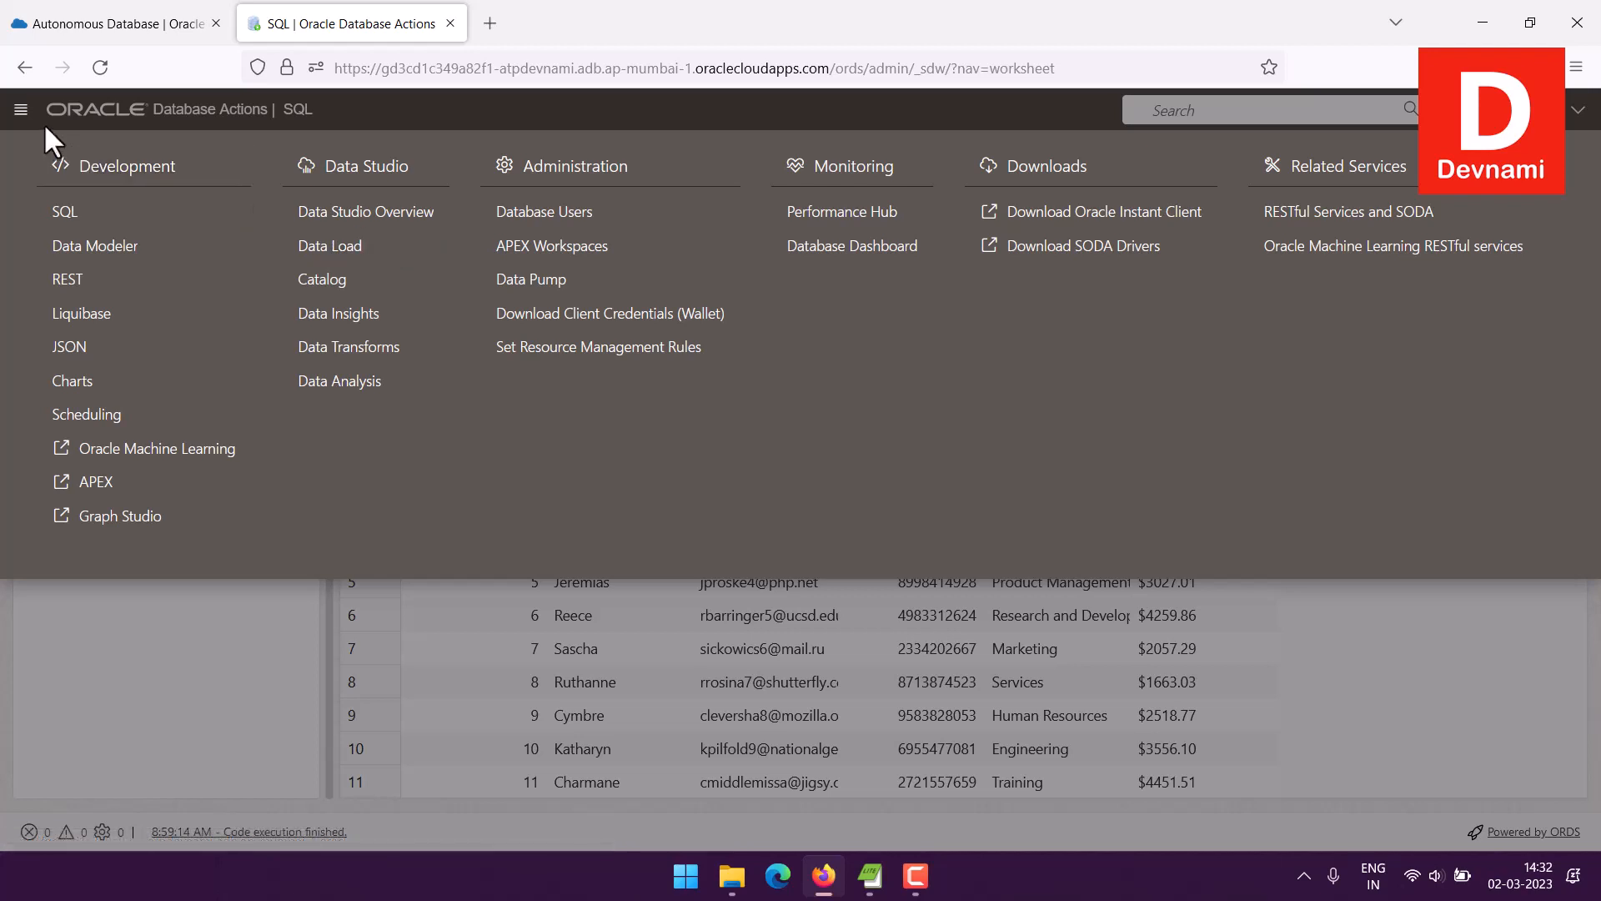
left_click(87, 223)
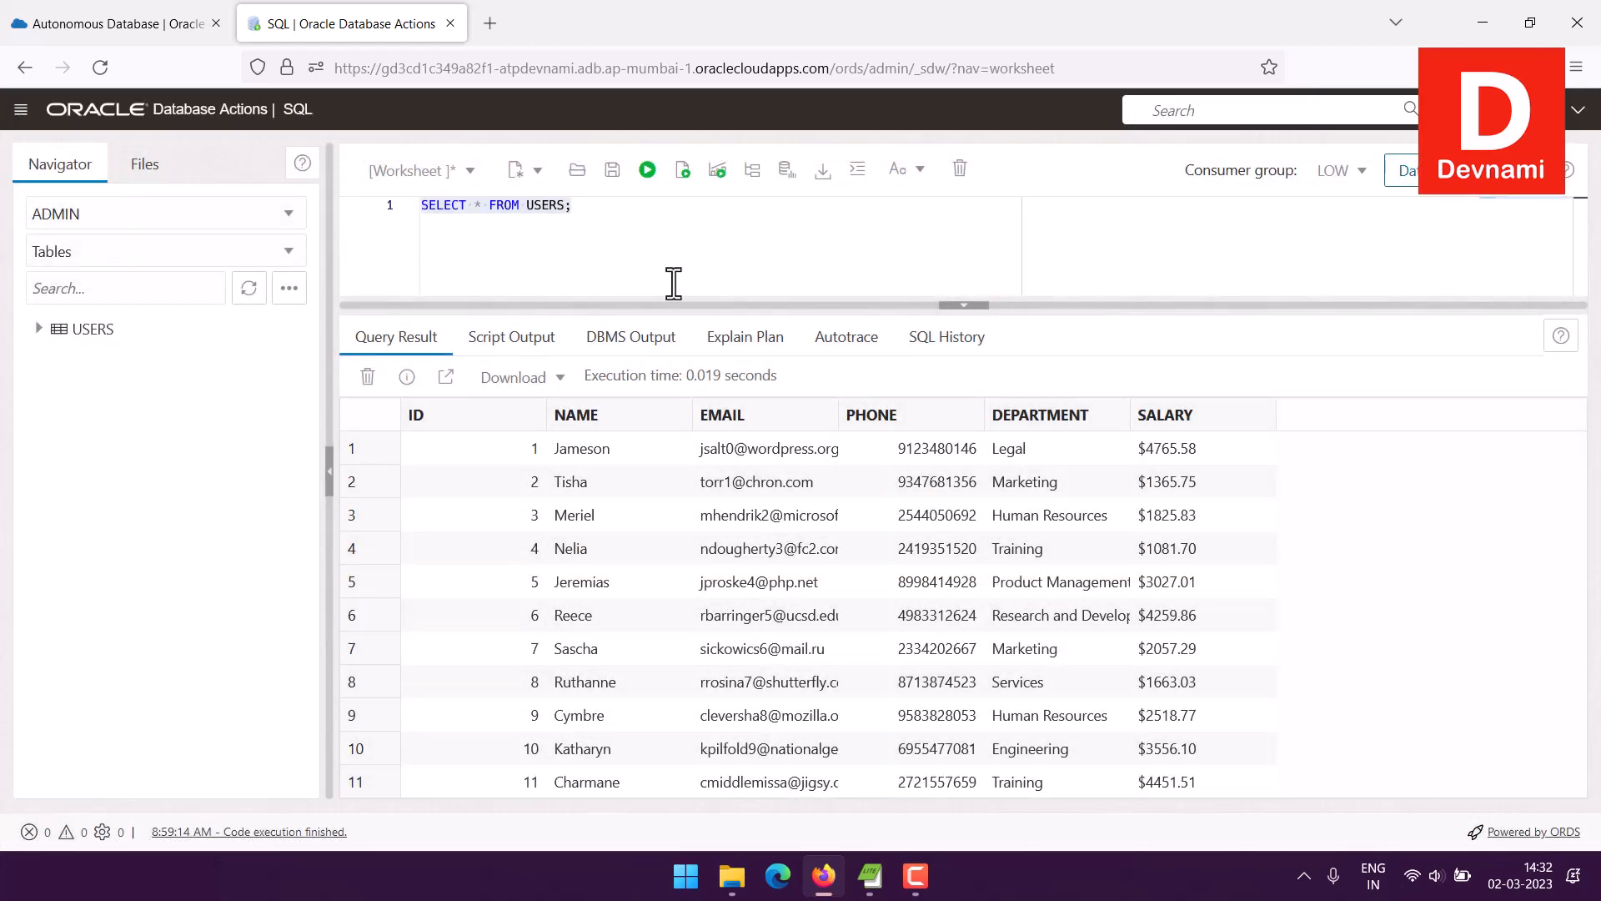
left_click(607, 223)
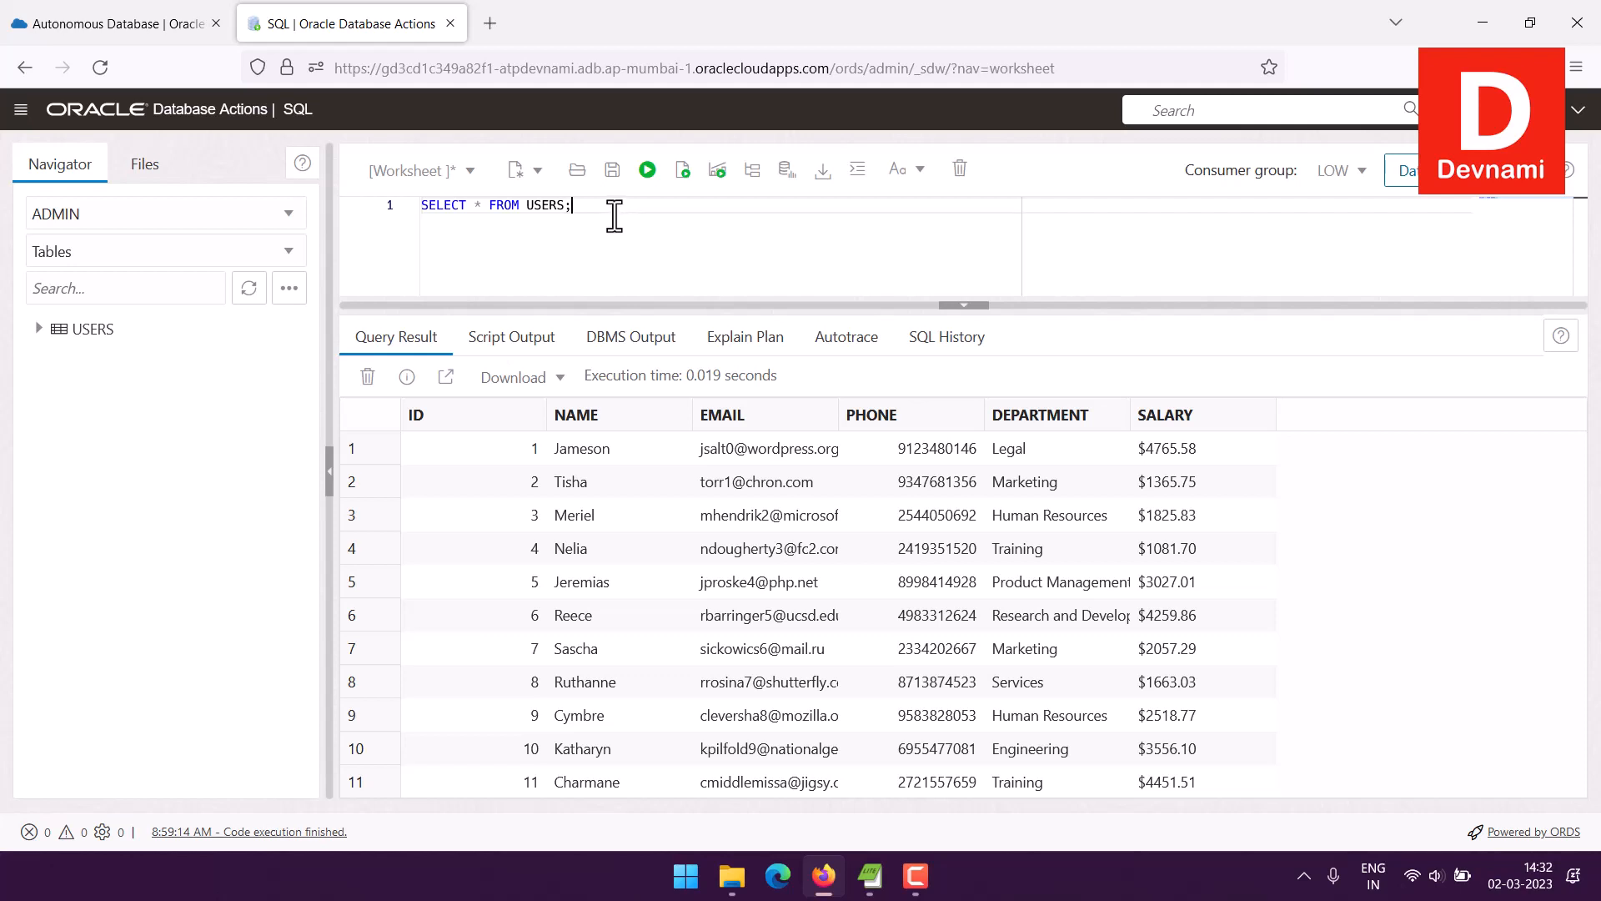
left_click_drag(581, 206, 377, 203)
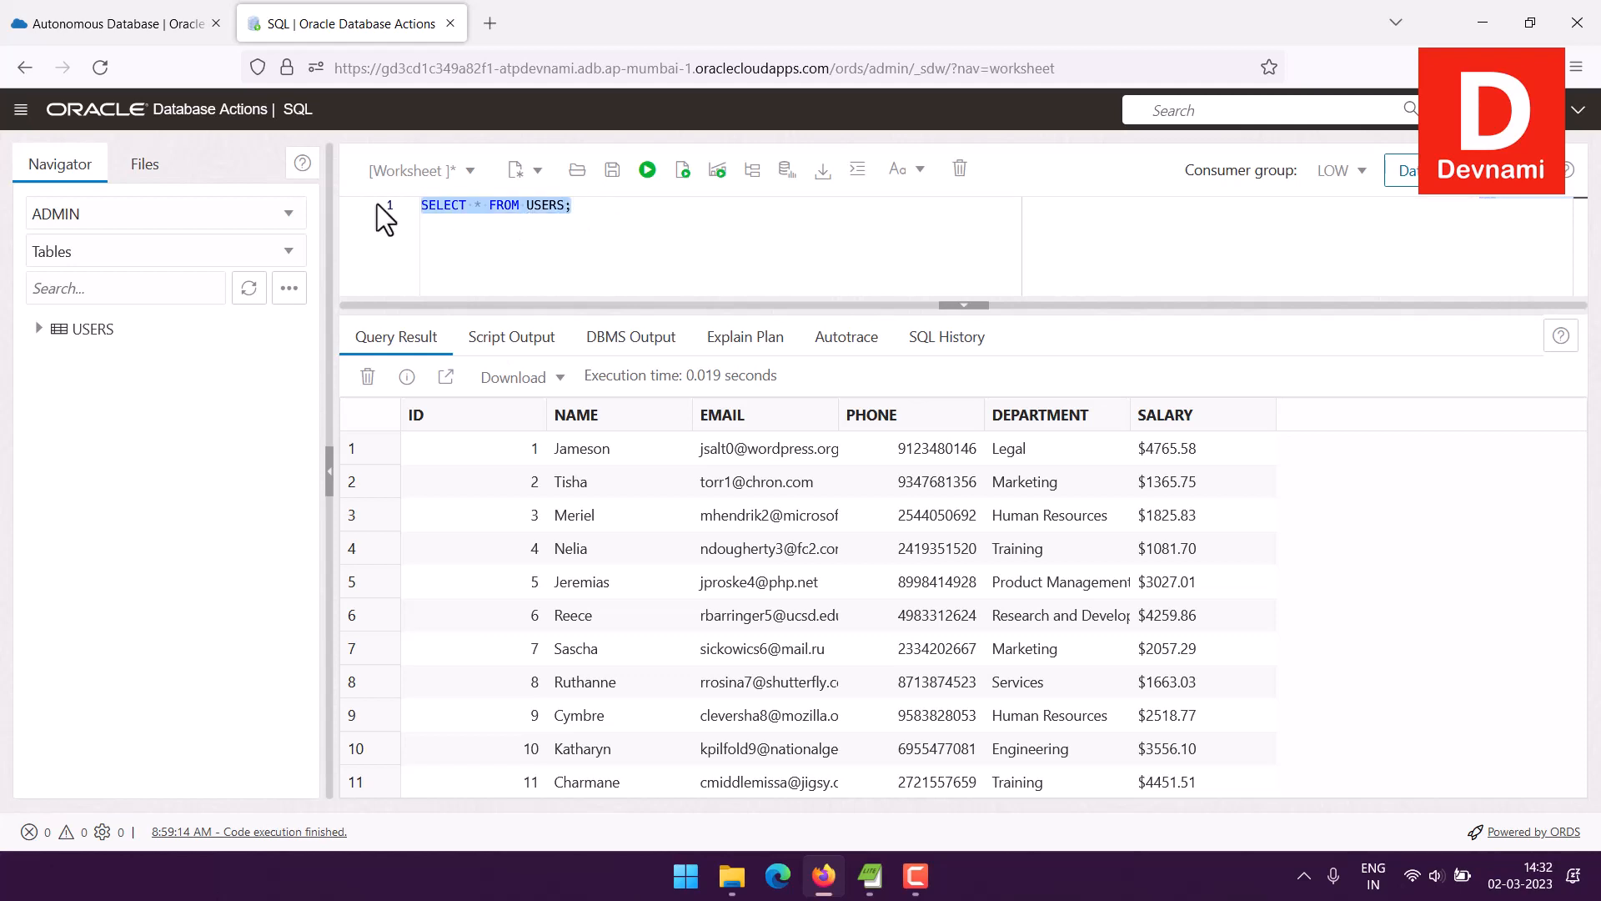
type("DROP TABLE user")
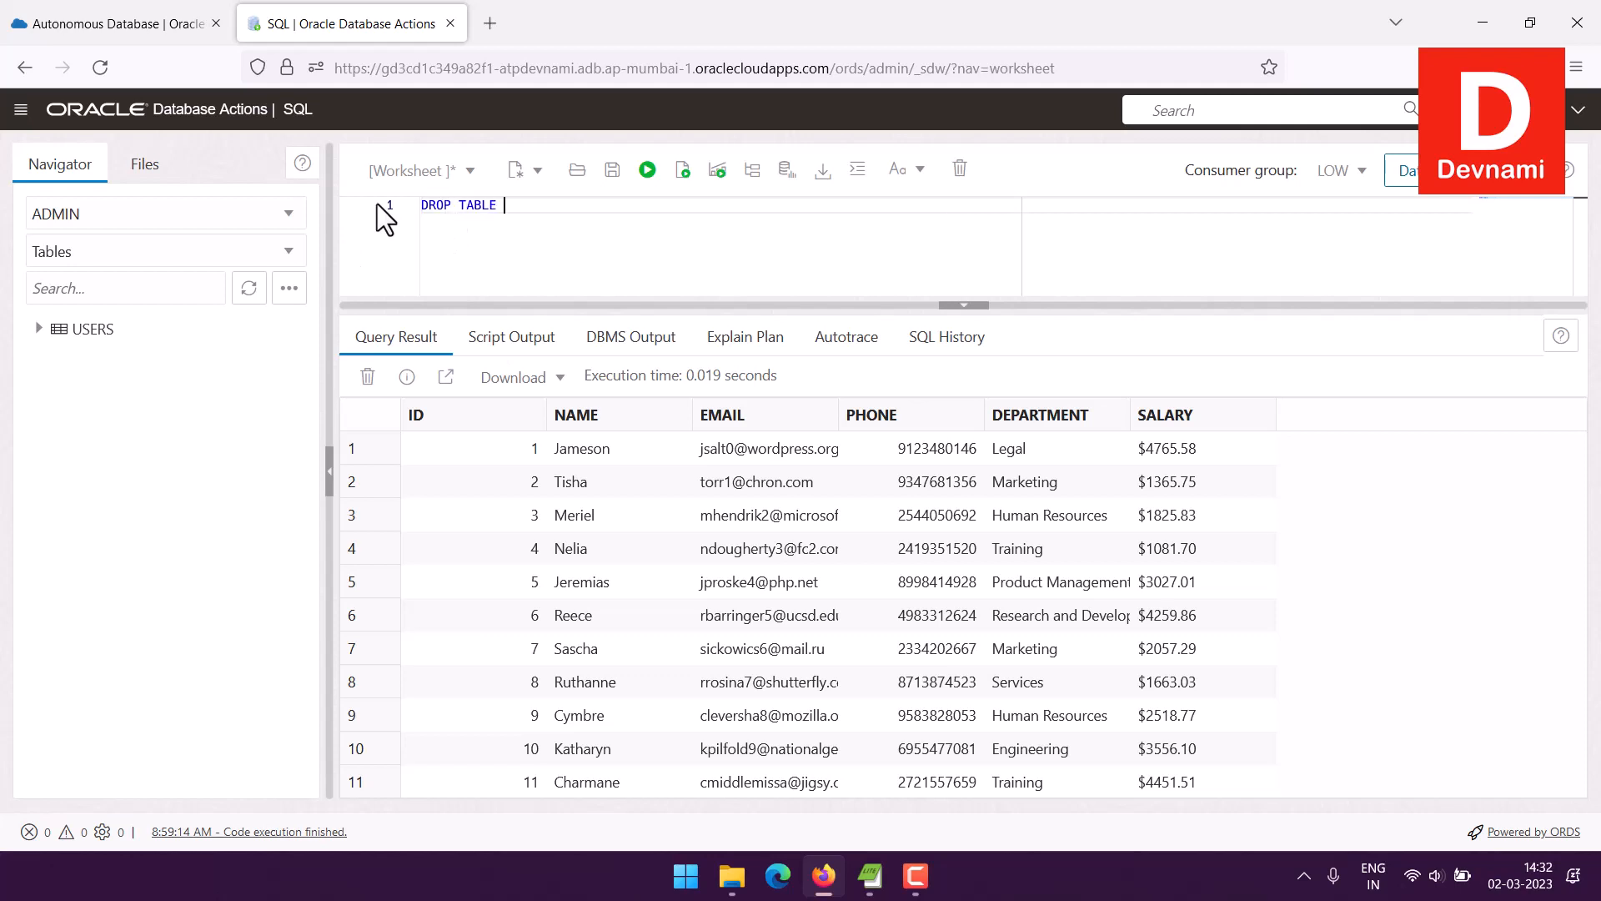
key("BackSpace")
key("BackSpace")
key("BackSpace")
key("BackSpace")
type("USERS;")
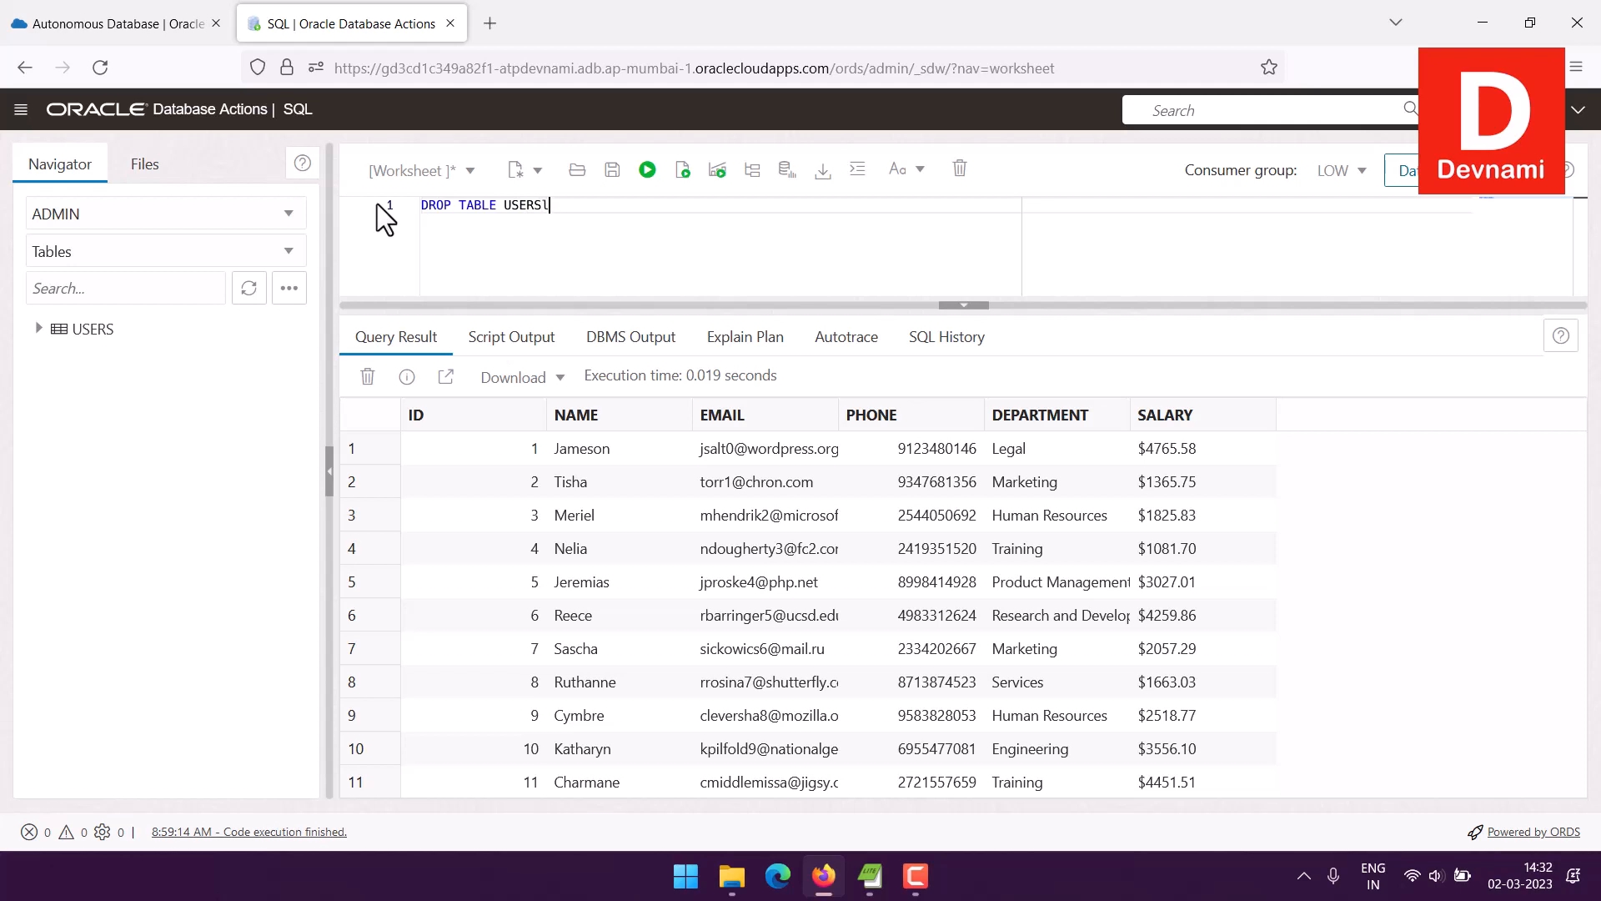